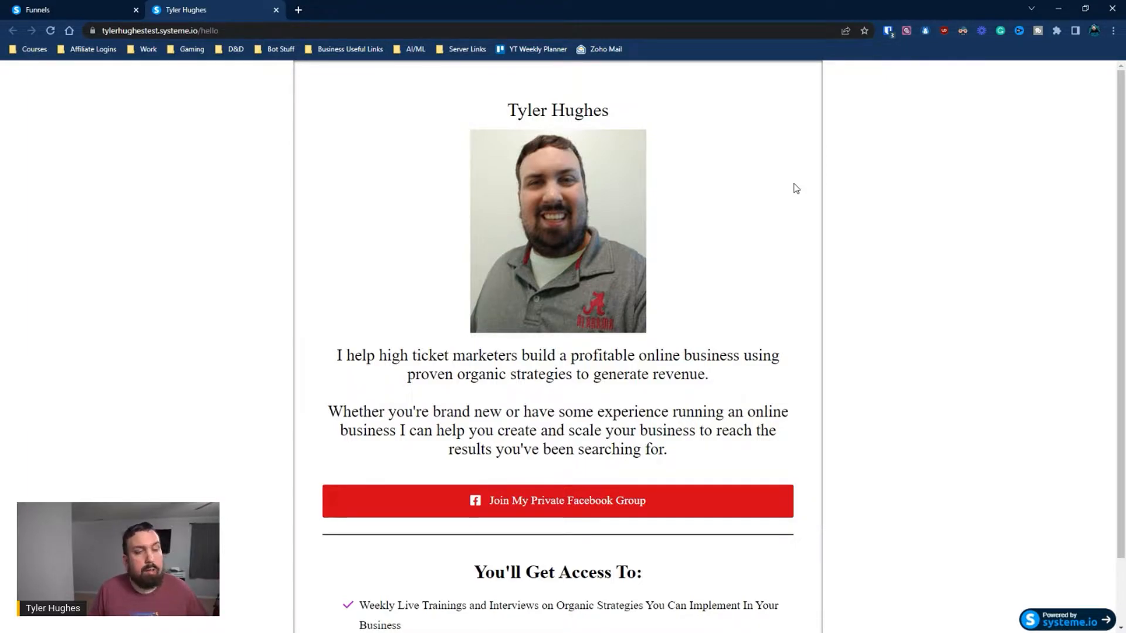
In the Landing Page funnel, create a new step named "Sales/Bridge Page" with the type Sales page
key(ctrl+shift+Tab)
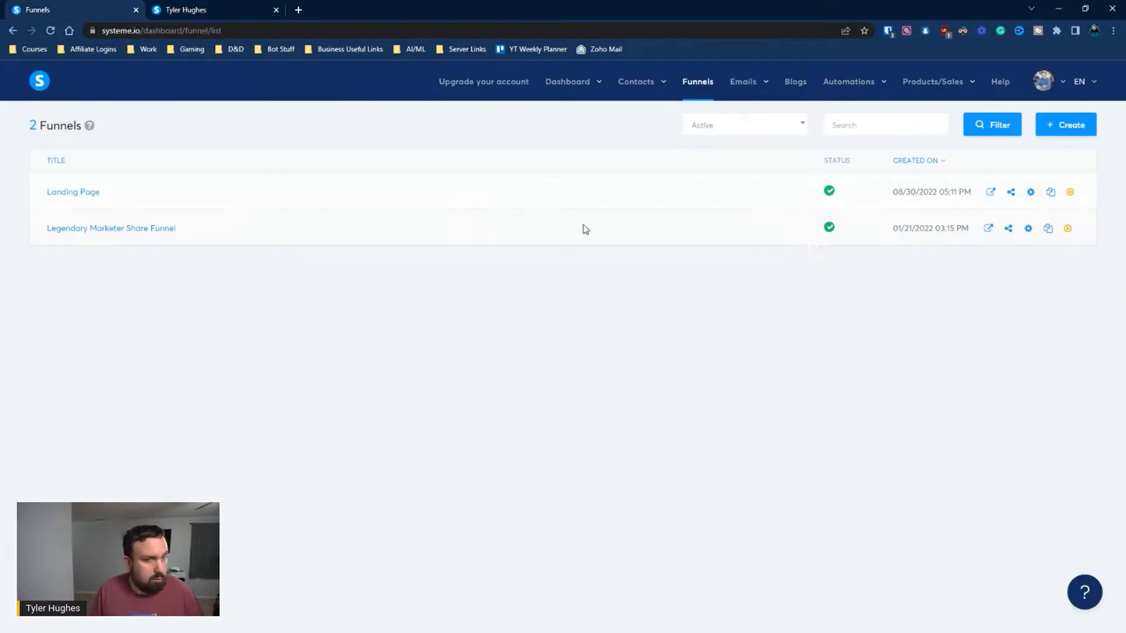
click(56, 192)
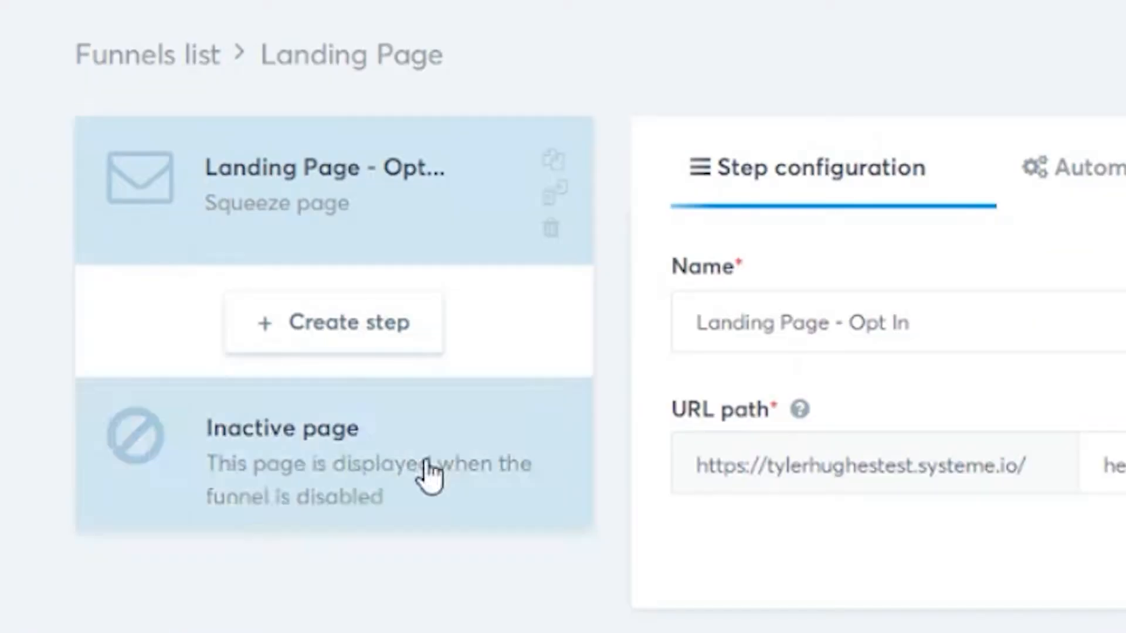
click(389, 329)
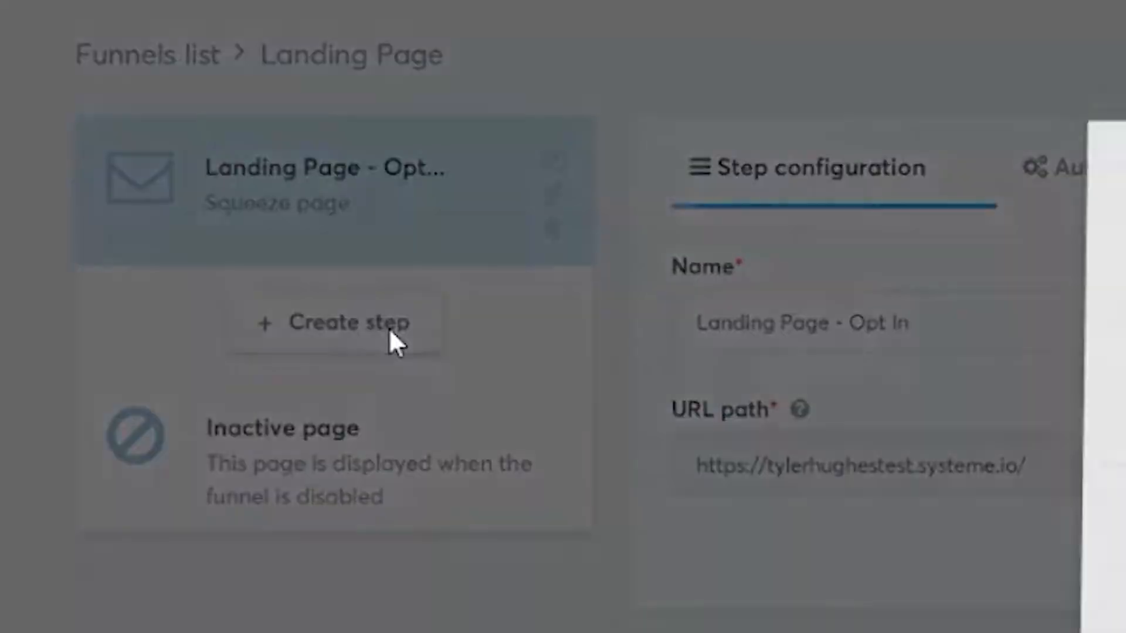
text(sales)
key(BackSpace)
key(BackSpace)
key(BackSpace)
key(BackSpace)
key(BackSpace)
text(Sales/Bri)
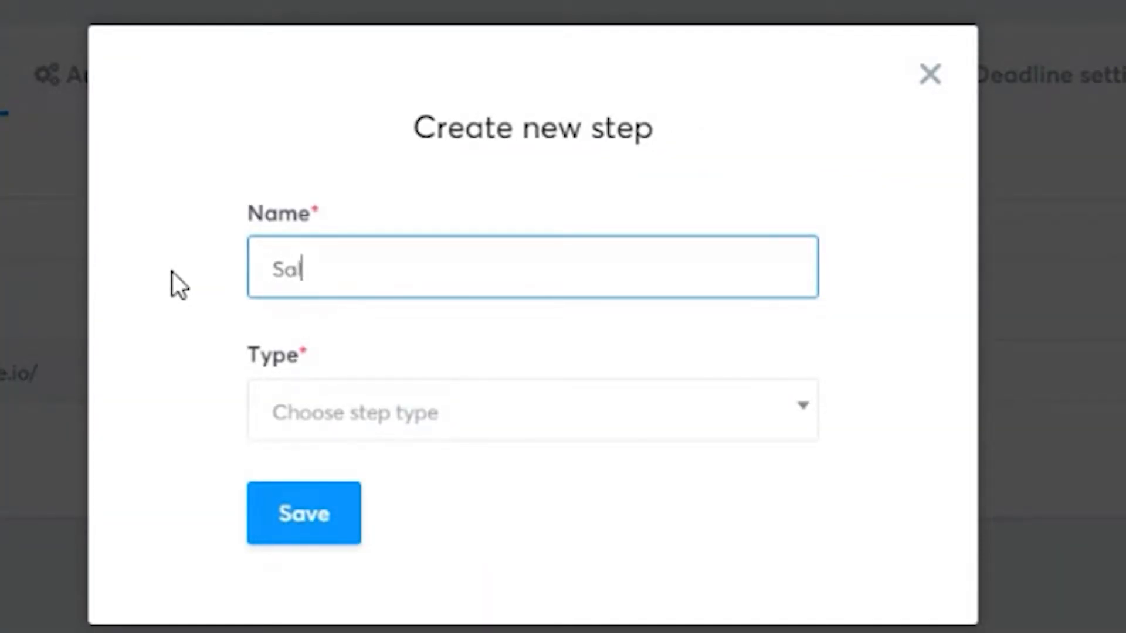
text(dge Page)
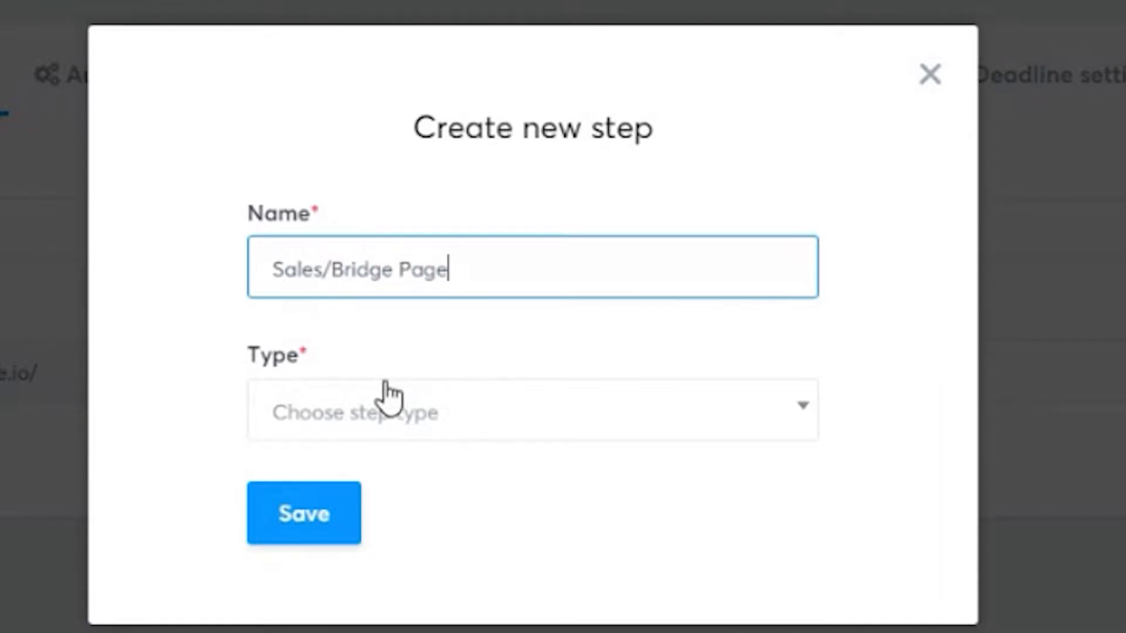
click(375, 414)
scroll(548, 544, down, 5)
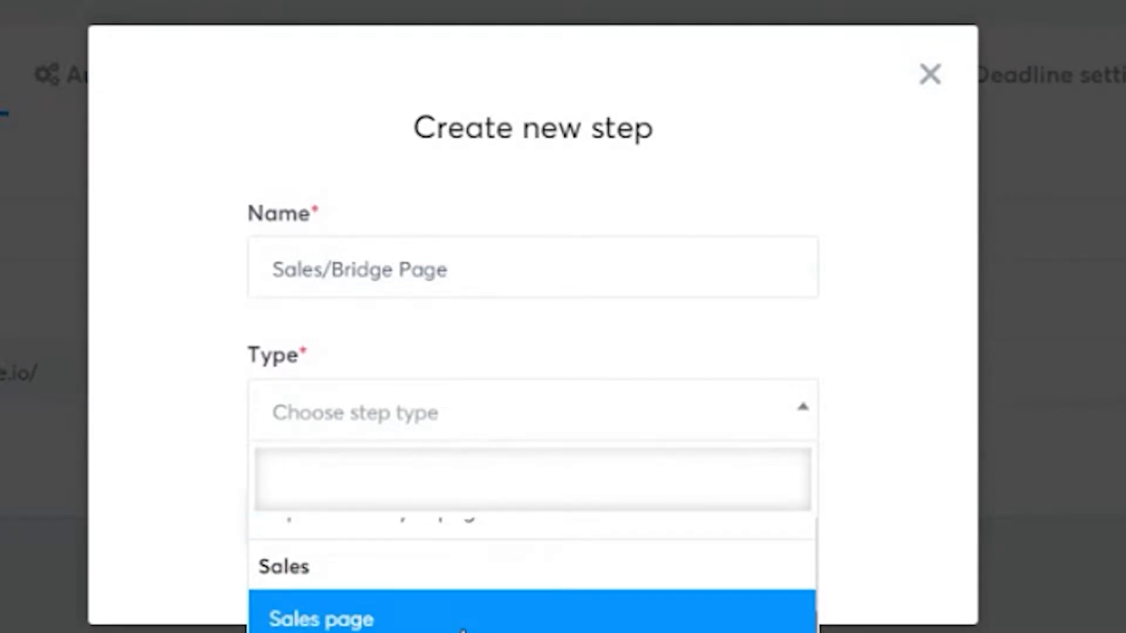
click(463, 622)
click(325, 534)
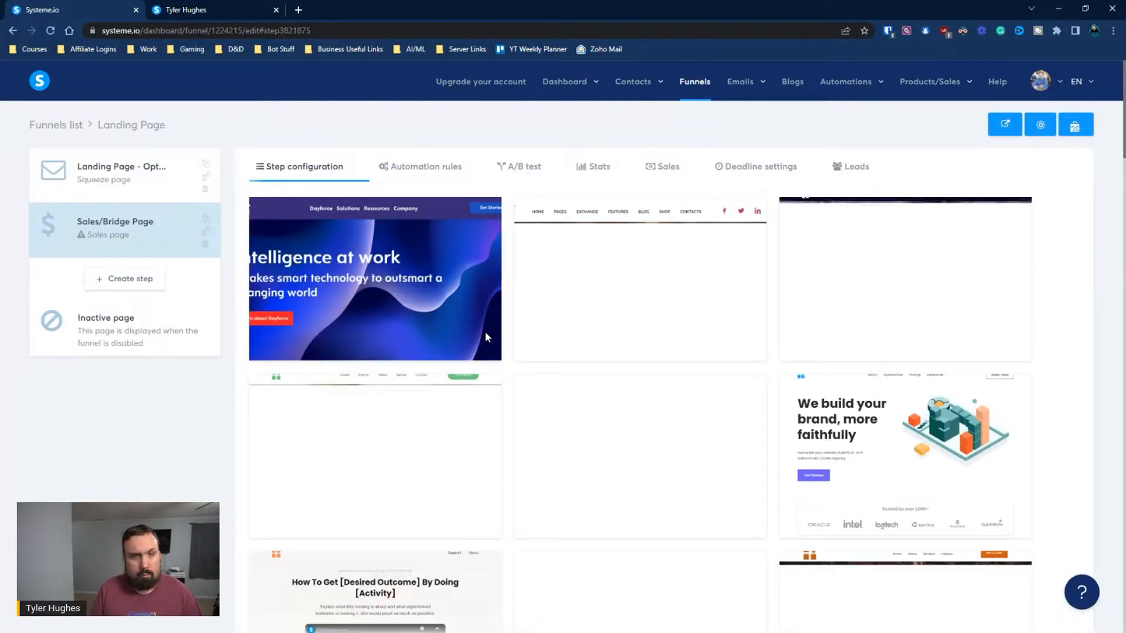
Choose the blank template at the end of the template gallery for the Sales/Bridge Page step
mouse_move(630, 287)
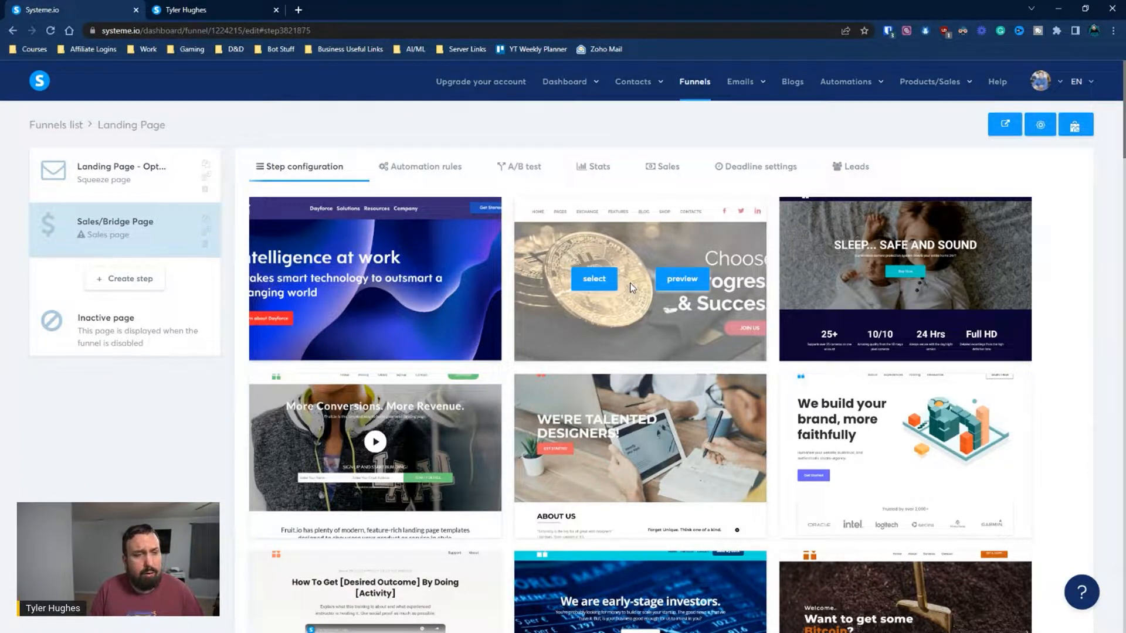
scroll(661, 293, down, 10)
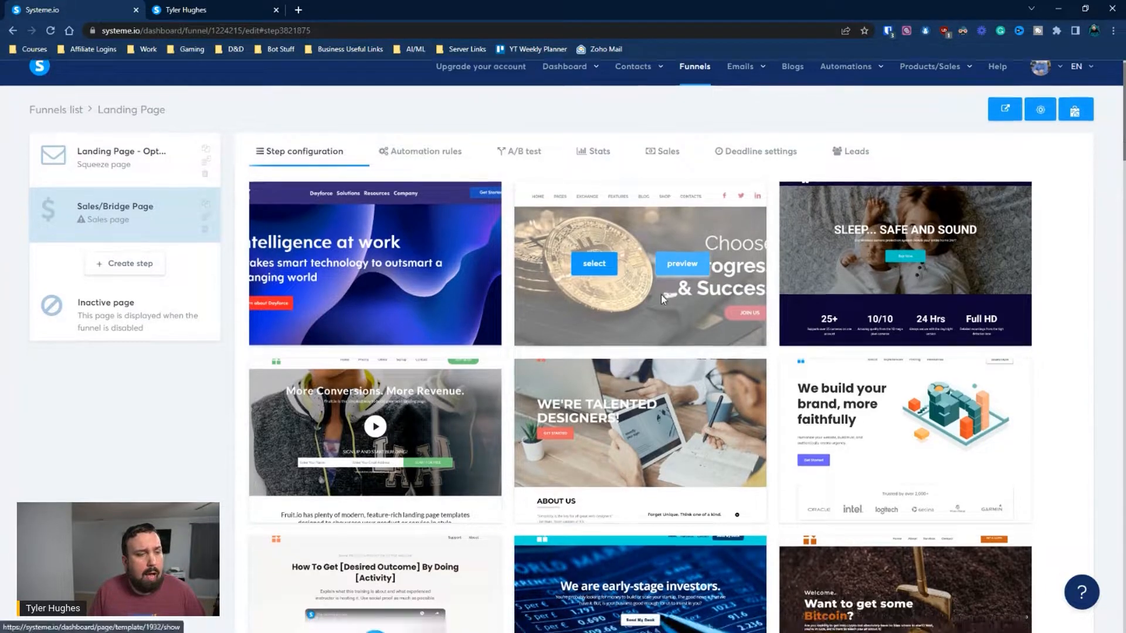
scroll(661, 299, down, 15)
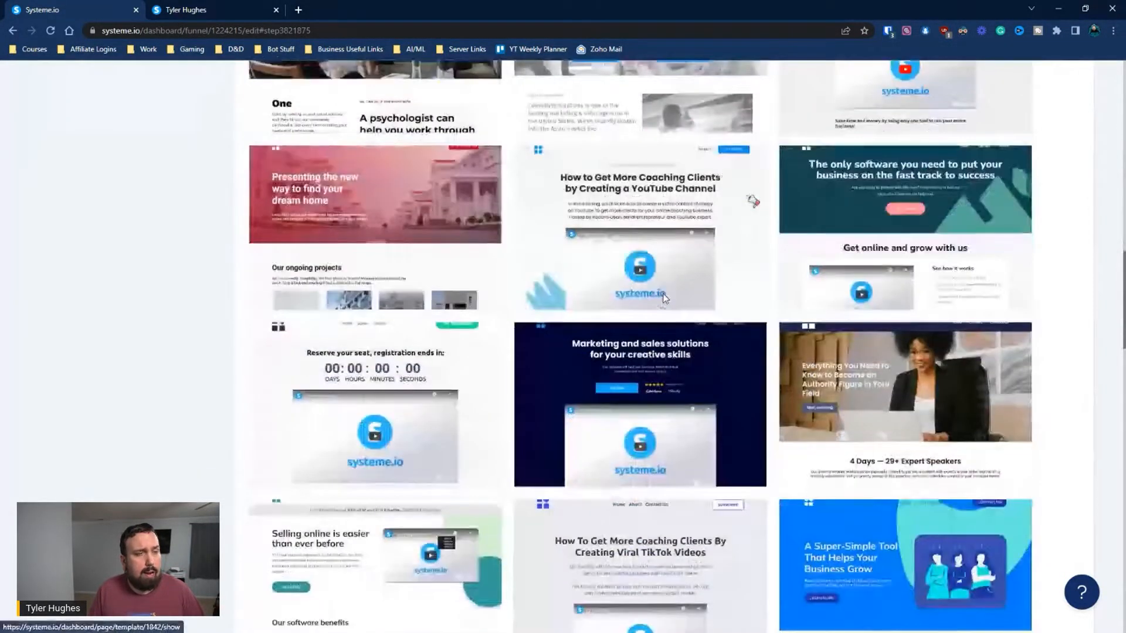
scroll(662, 304, down, 15)
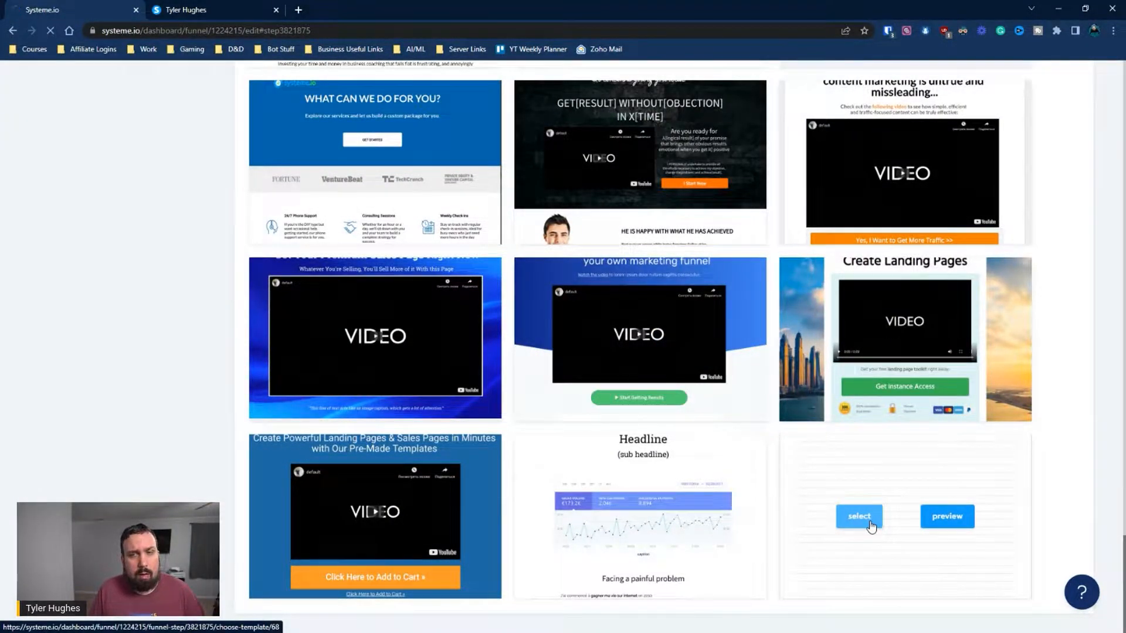
Set the Sales/Bridge Page URL path to "sales", save the step, and open its page in the editor
drag(444, 277, 384, 288)
text(sales)
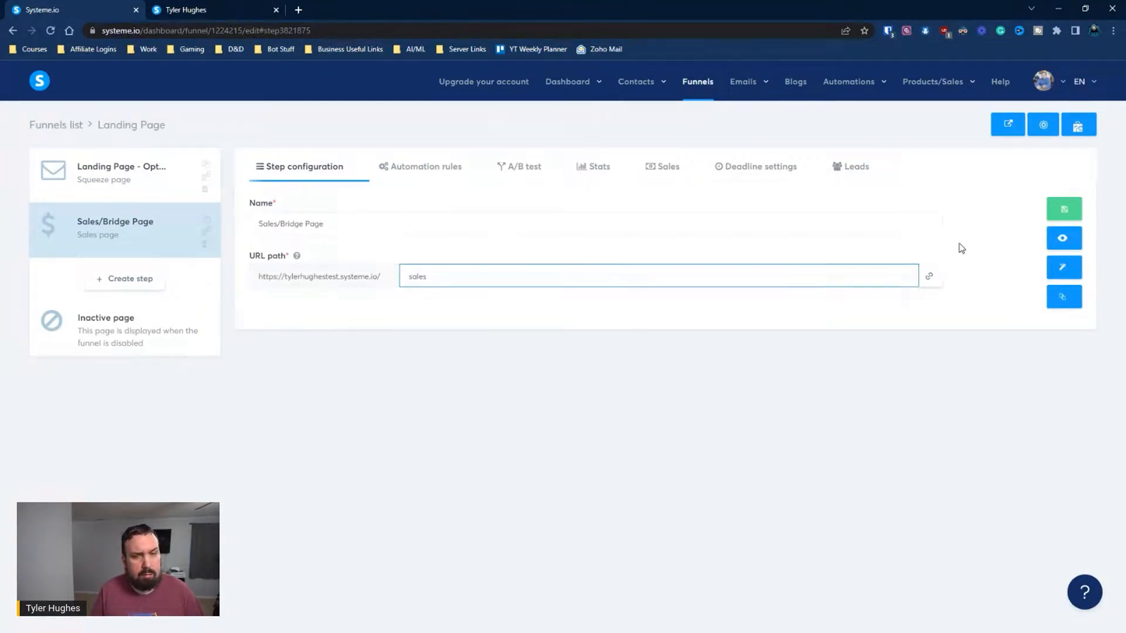
click(1068, 218)
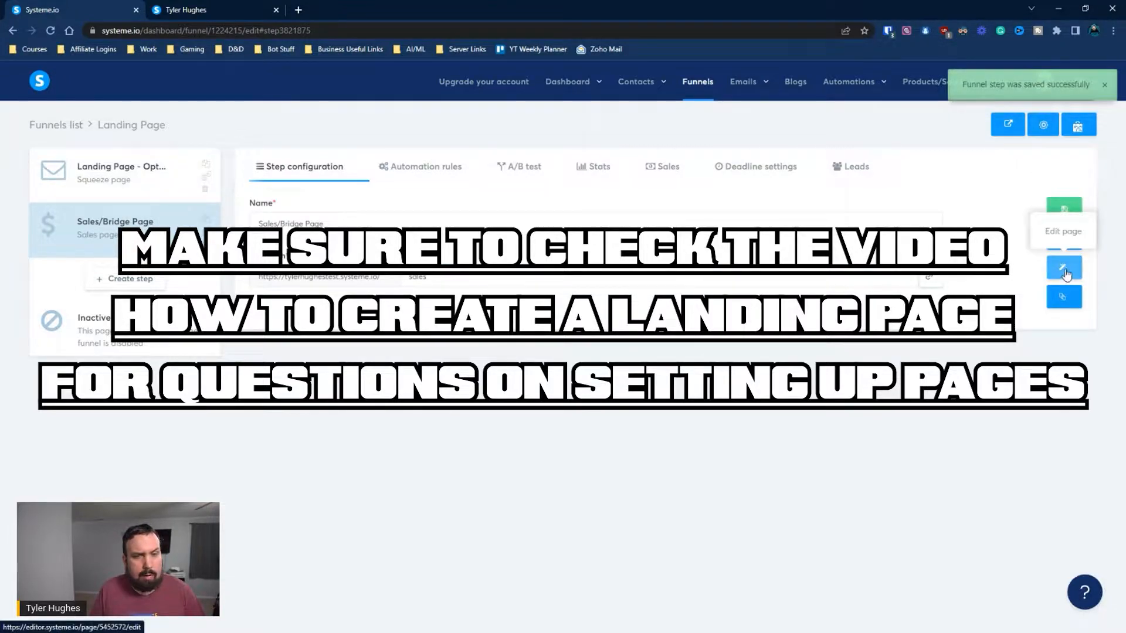
click(1065, 270)
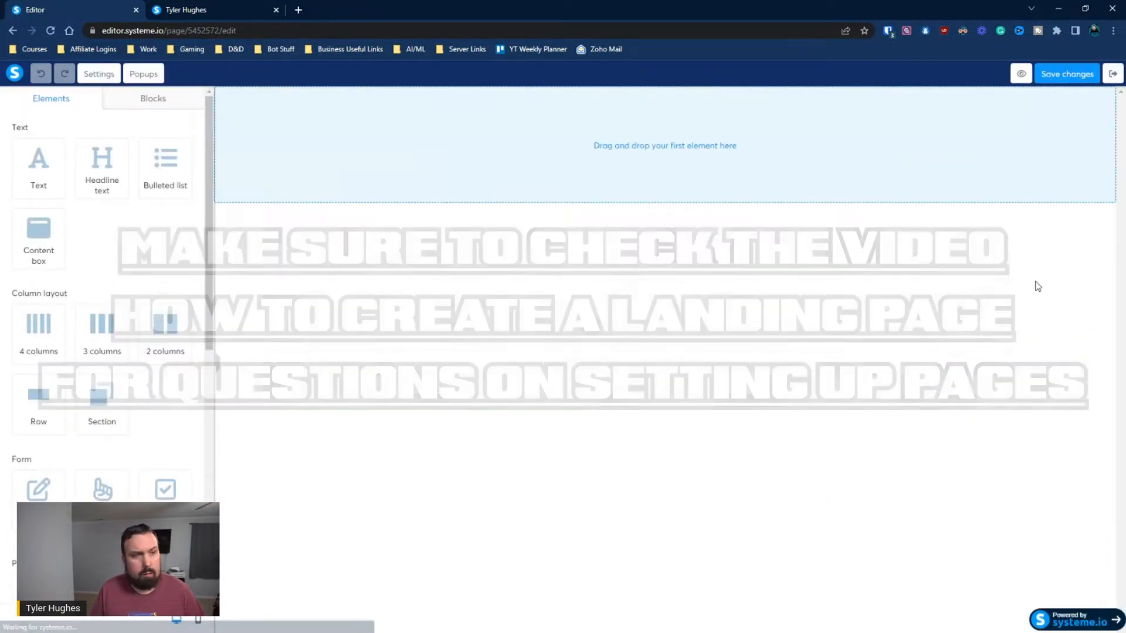
Exit the sales page editor and open the Landing Page - Opt In squeeze page for editing
click(1112, 75)
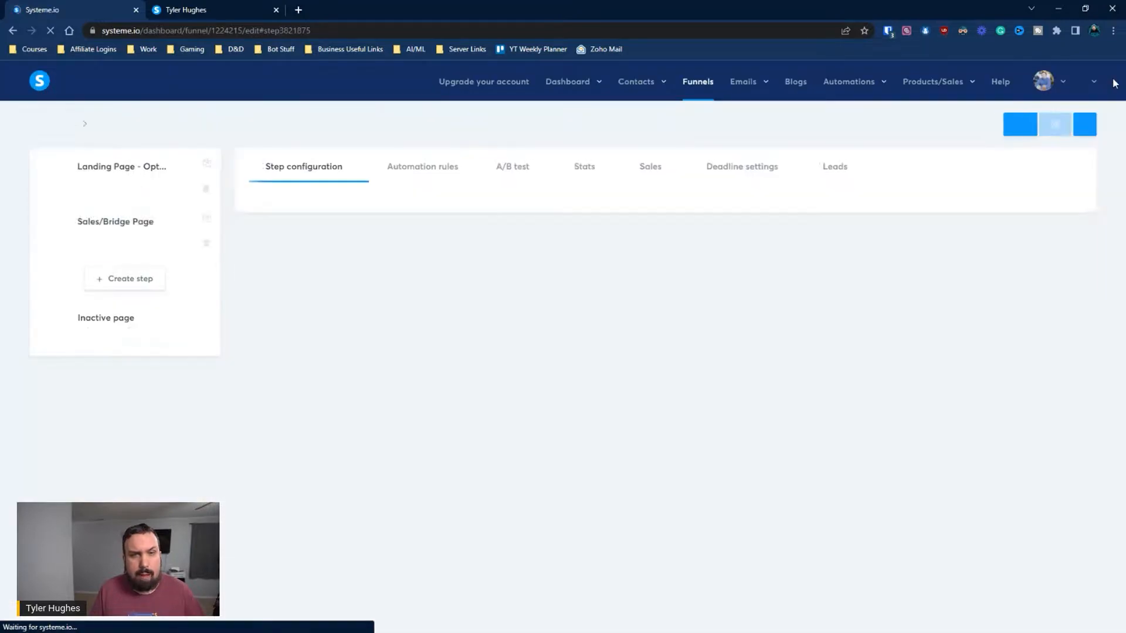
click(85, 177)
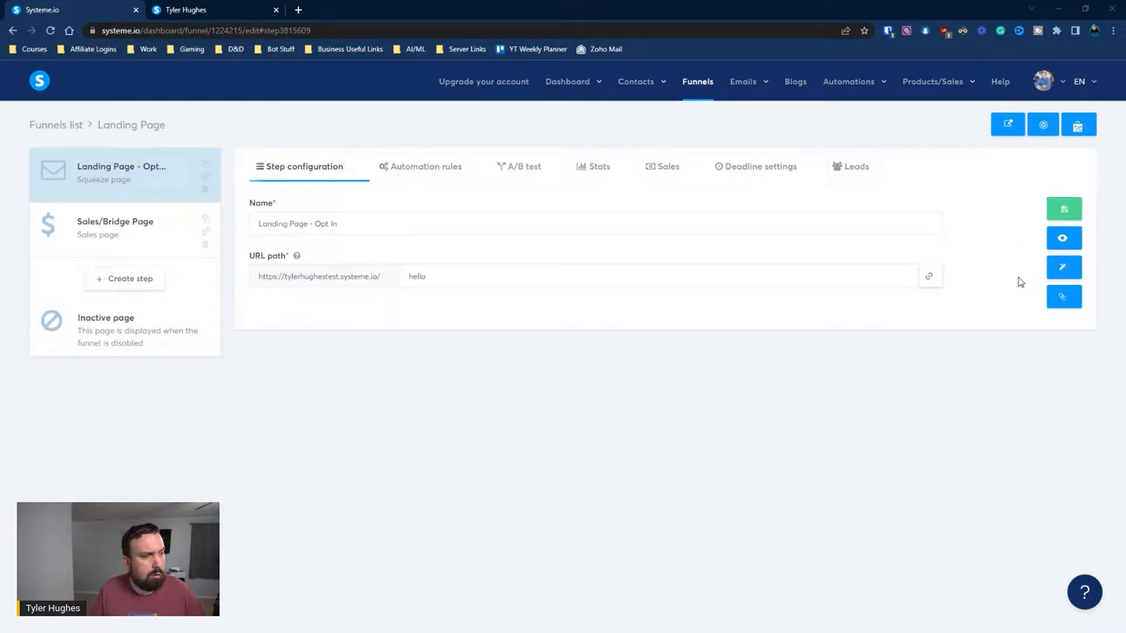
click(1064, 269)
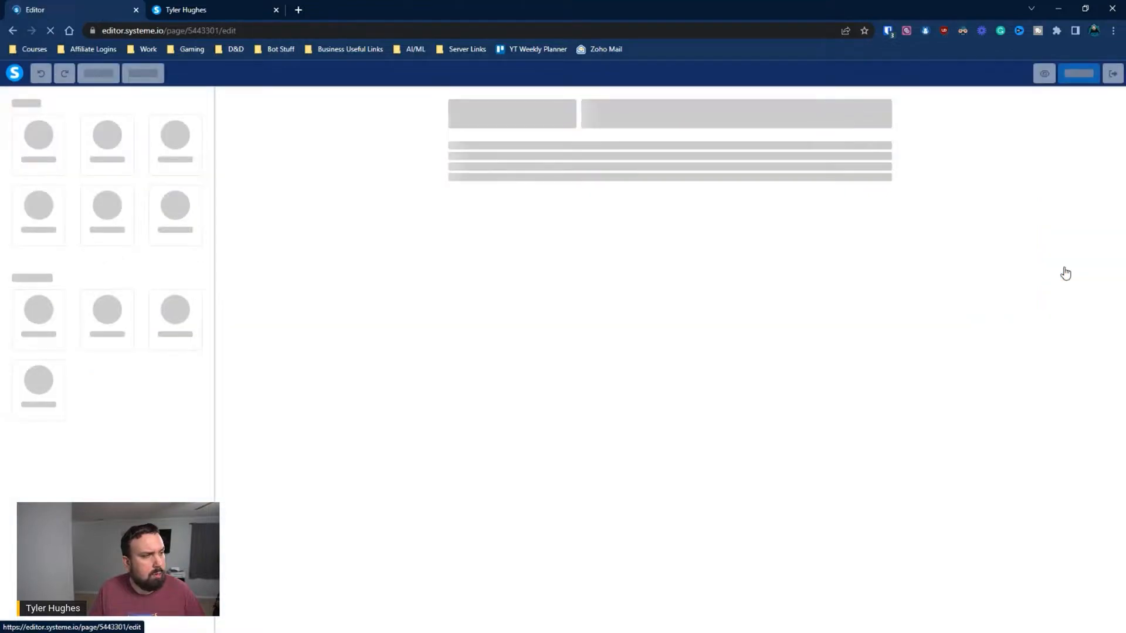
Review the opt-in page's photo, description, button and bullet list in the editor and on the live page
scroll(785, 249, down, 1)
scroll(847, 400, up, 1)
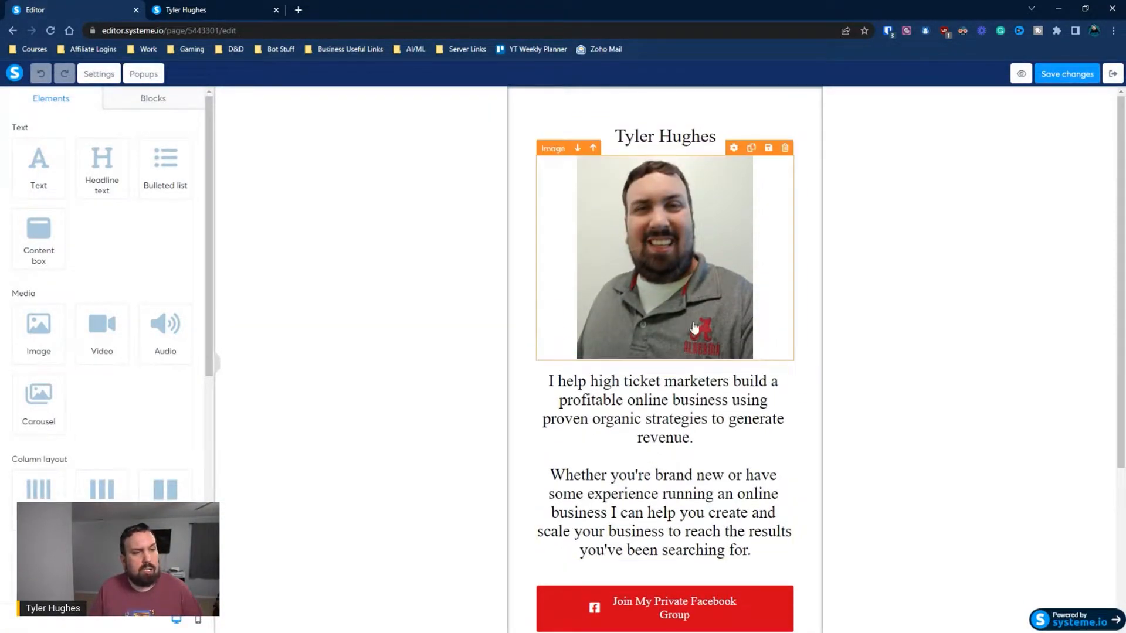
click(193, 10)
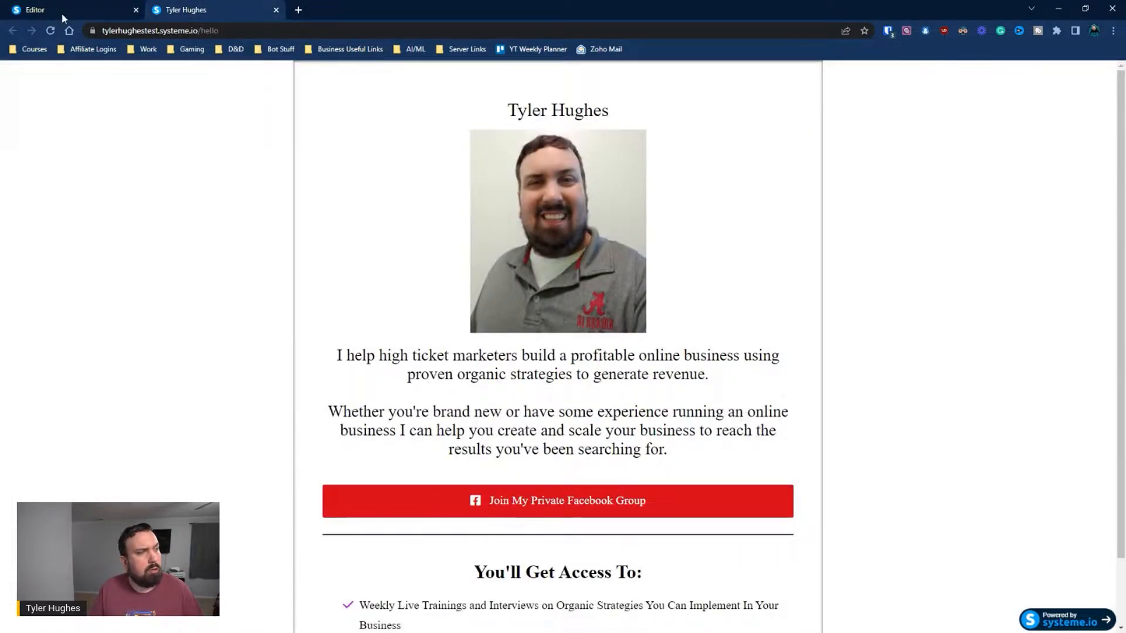
click(36, 8)
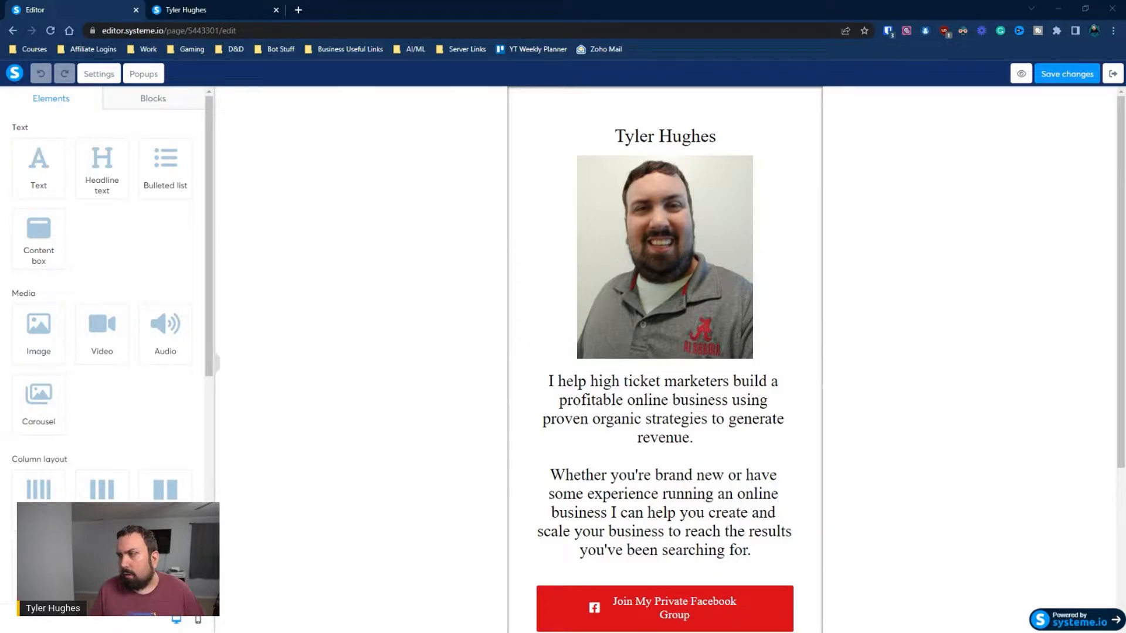
scroll(422, 375, down, 4)
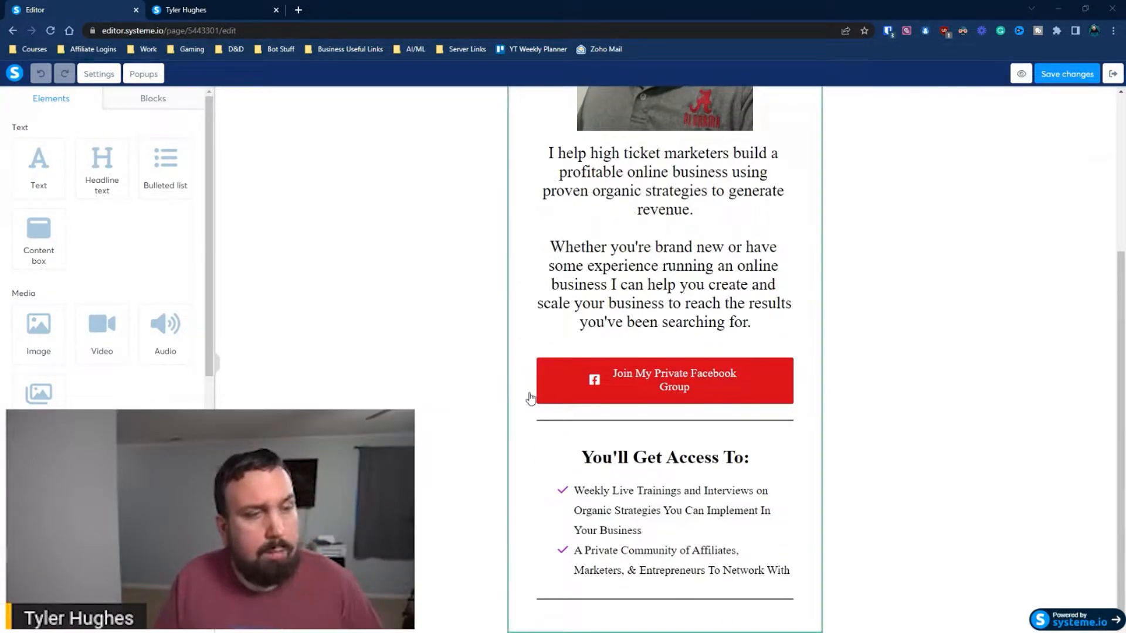
scroll(528, 397, up, 4)
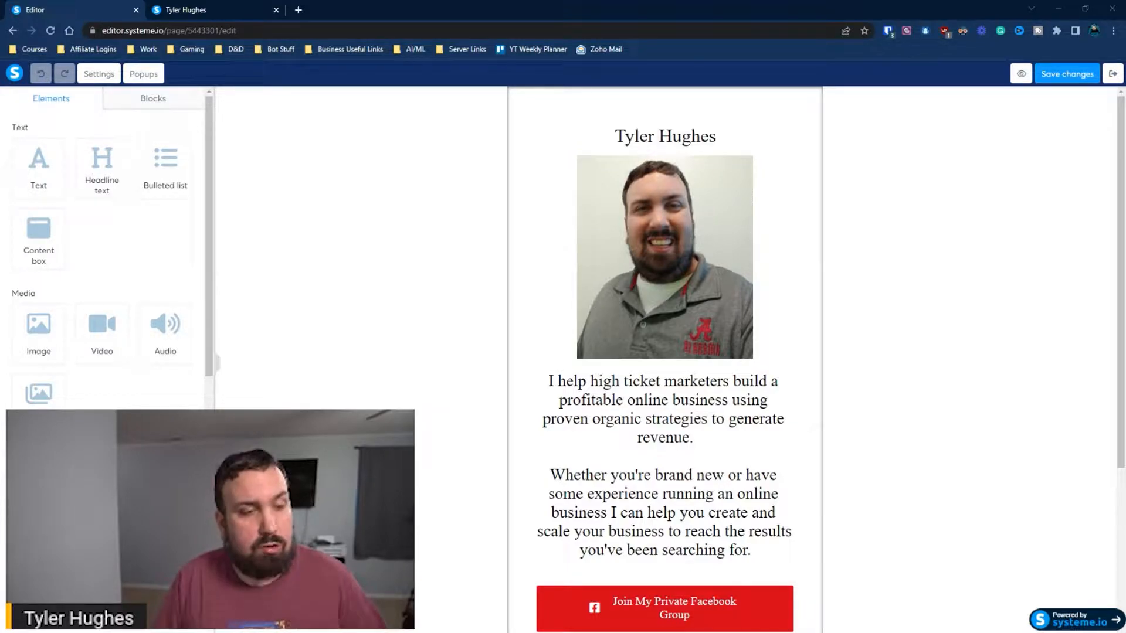
scroll(610, 310, down, 4)
click(621, 375)
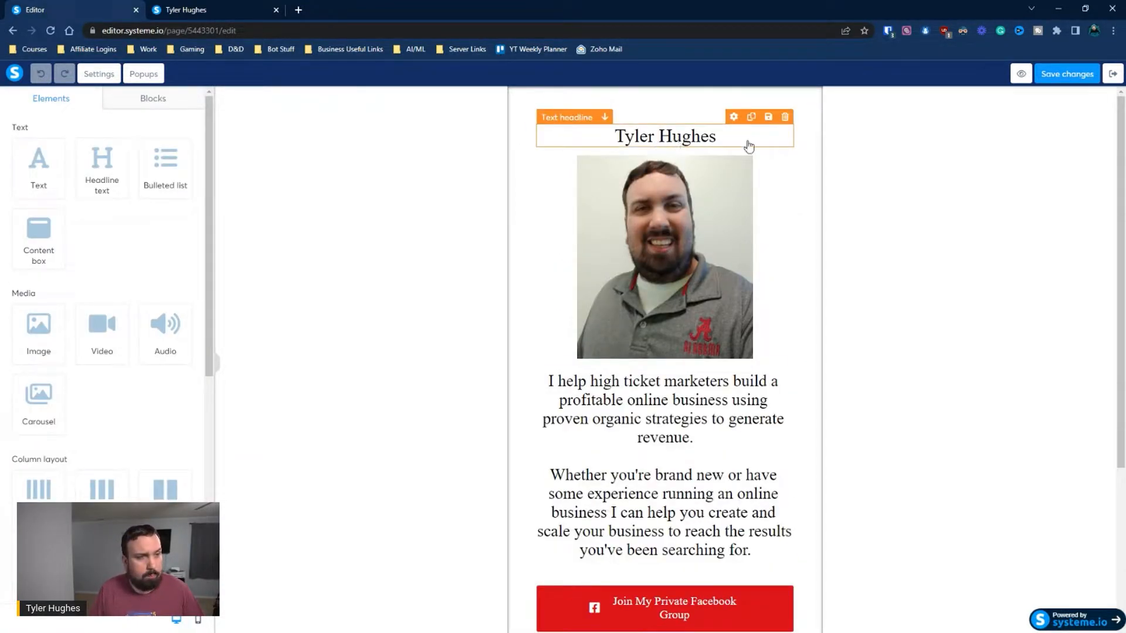
Delete the name headline above the photo and add a headline text element between the photo and the description
click(785, 116)
click(624, 95)
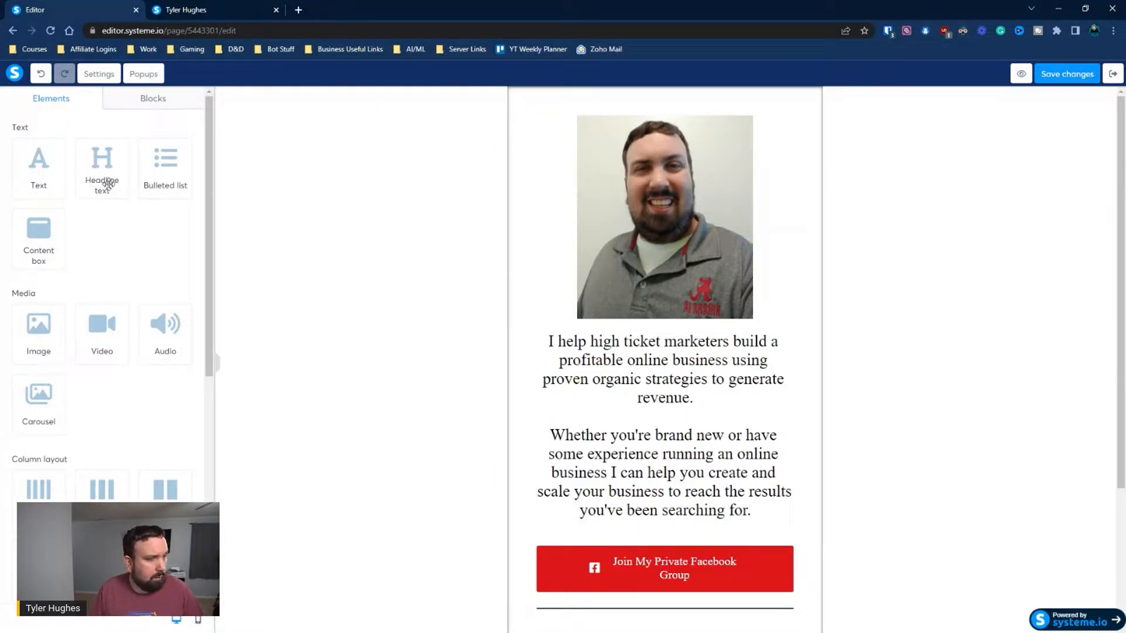
drag(111, 182, 627, 346)
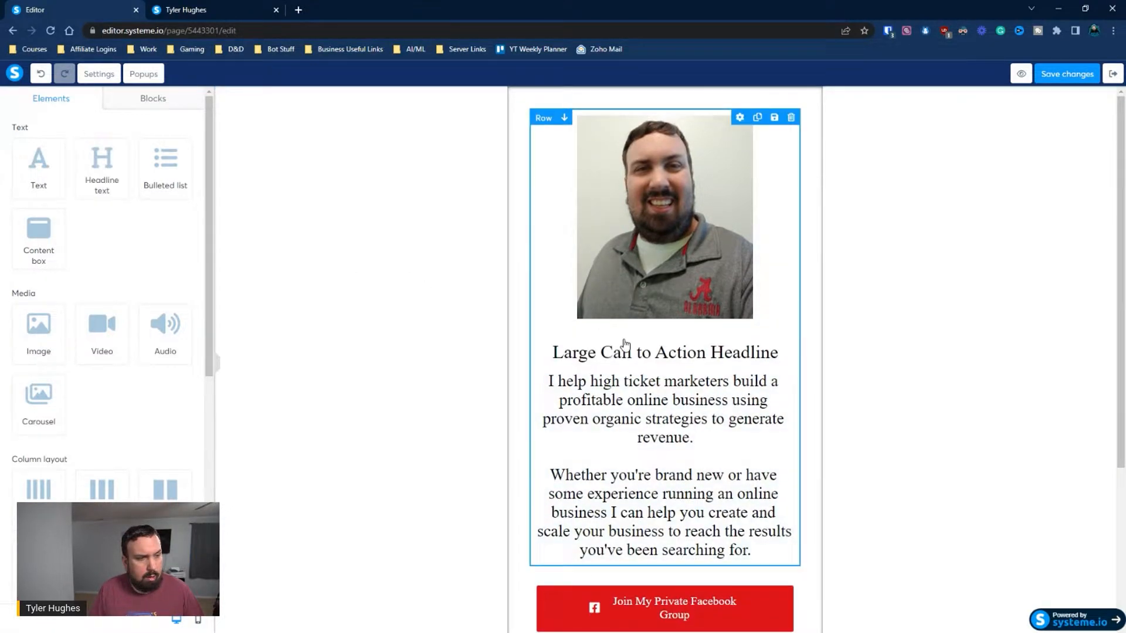
Replace the placeholder headline under the photo with "Learn Exactly How I Plan To Leave My Software Engineering Job In The Next Year"
click(629, 353)
triple_click(629, 353)
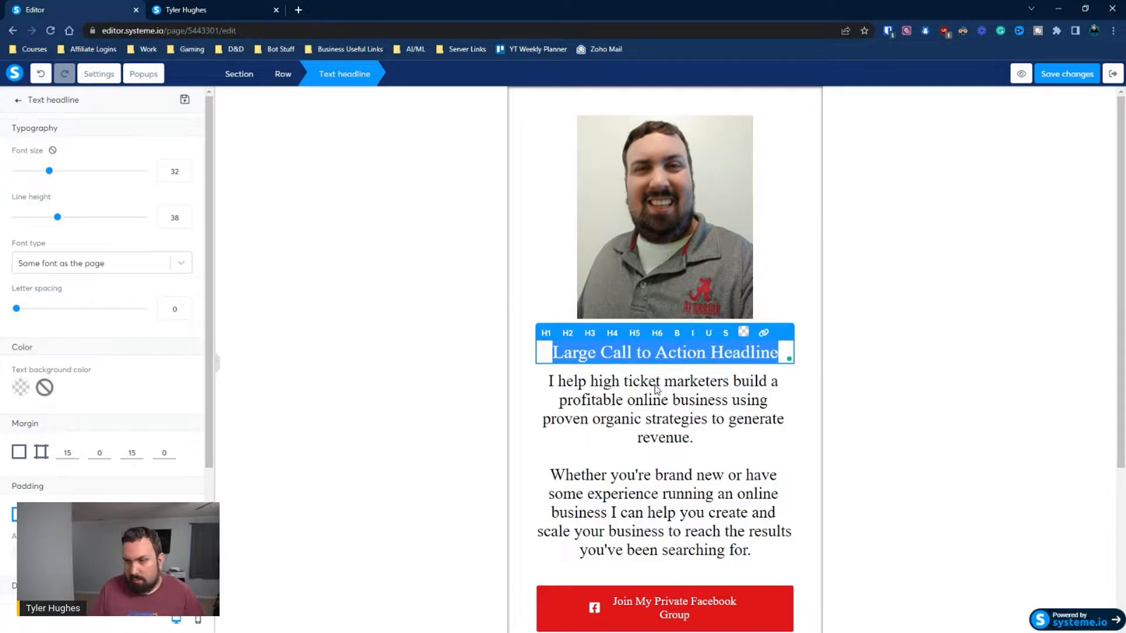
text(Learn )
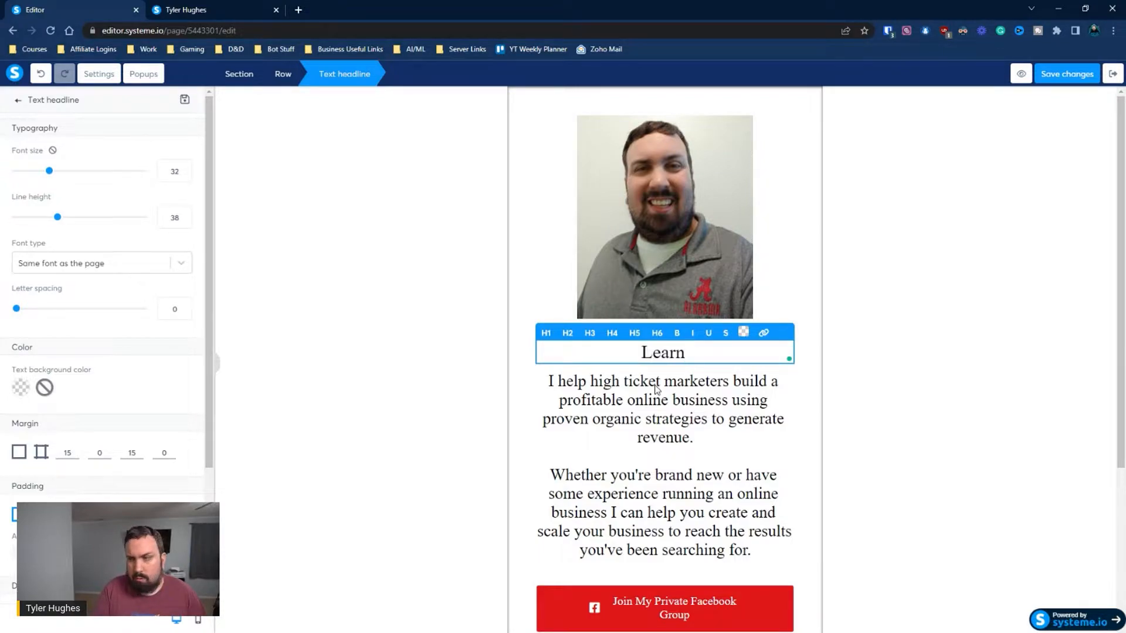
text(Exact)
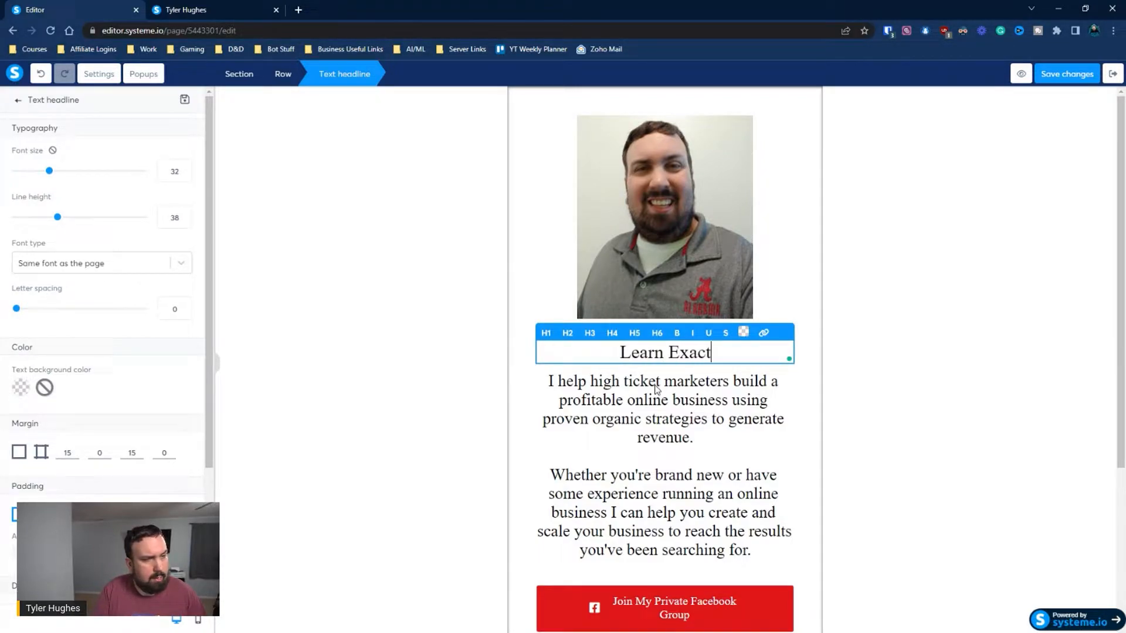
text(ly How I p)
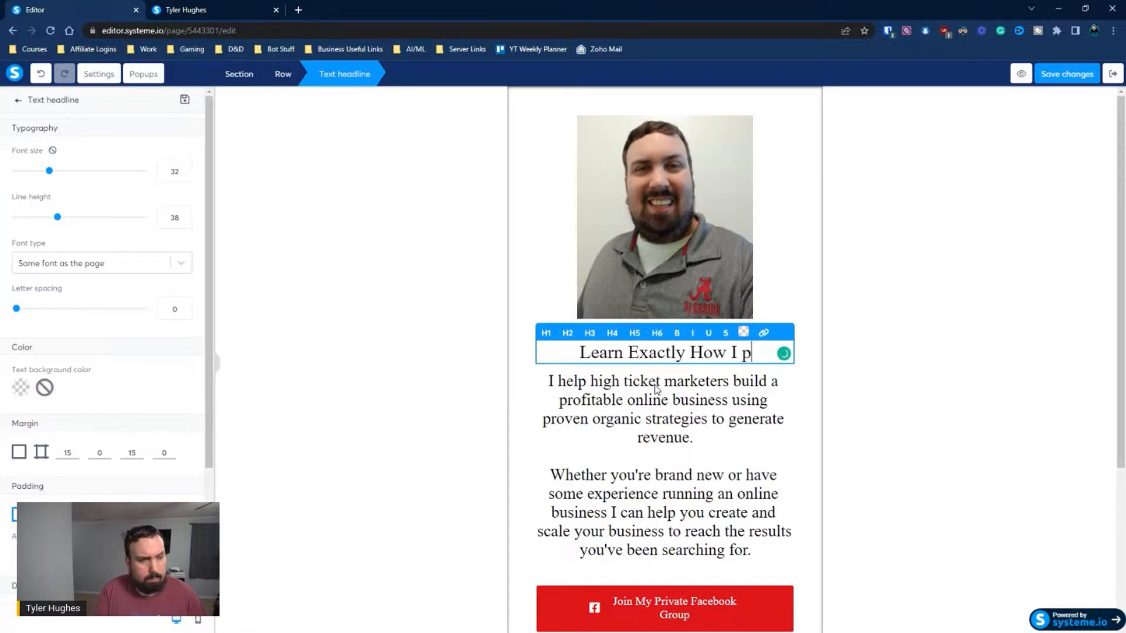
key(BackSpace)
text(P)
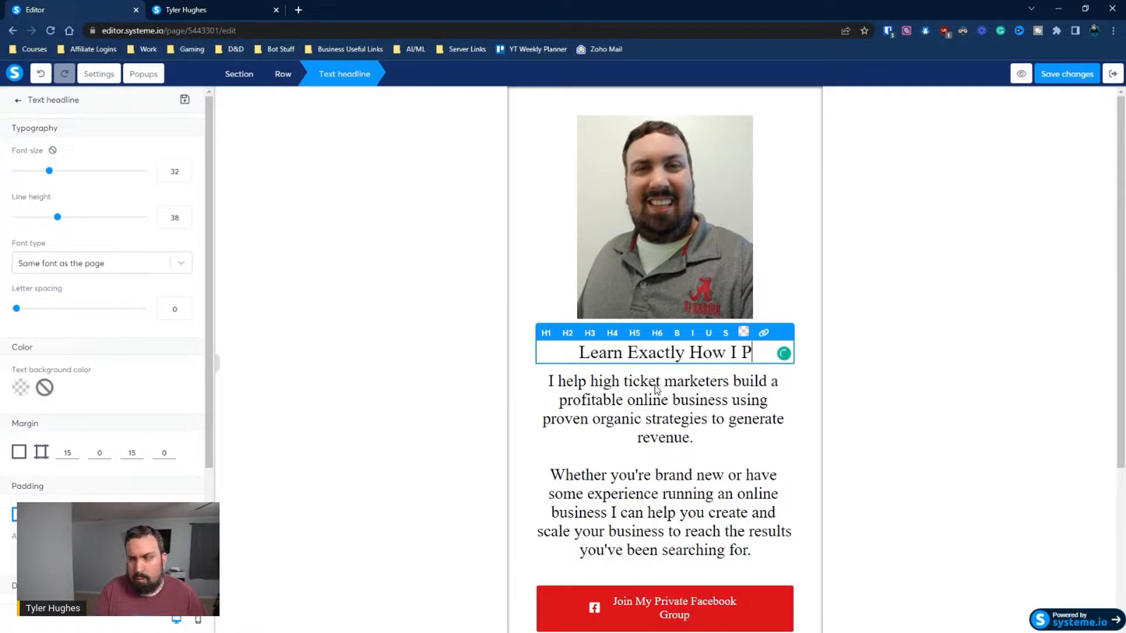
text(lan To Leave my)
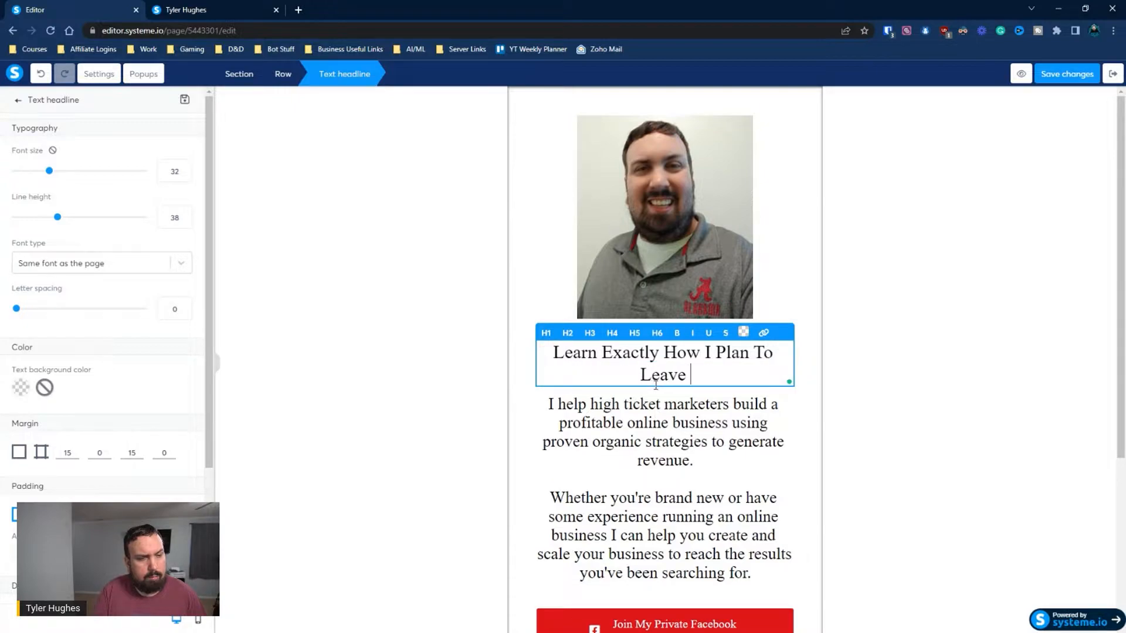
key(BackSpace)
key(BackSpace)
text(My )
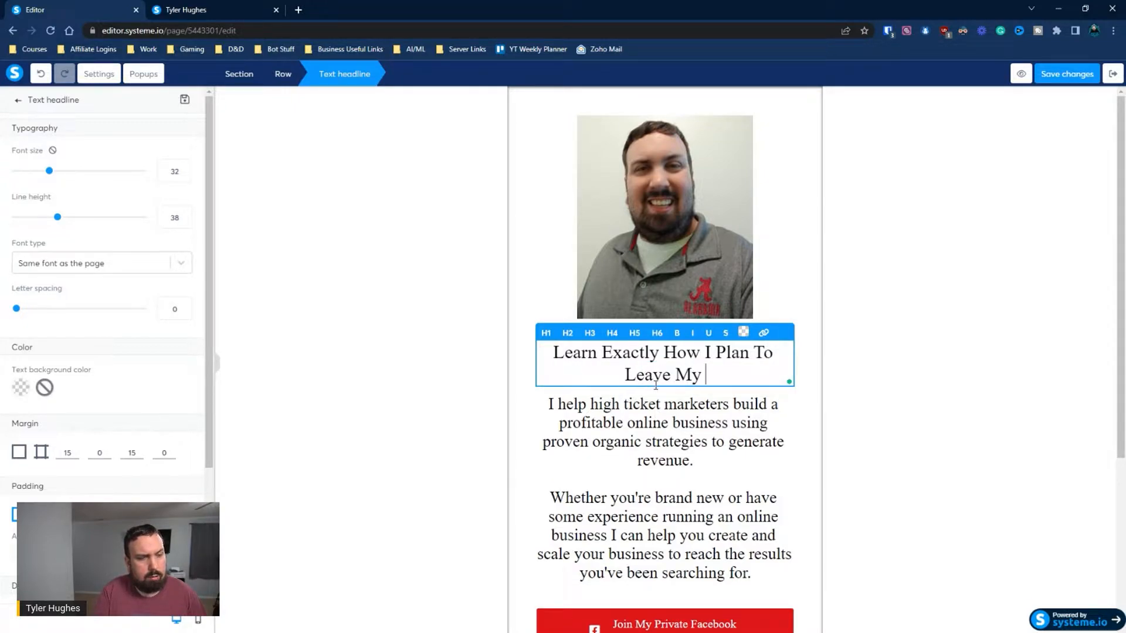
text(Software Engin)
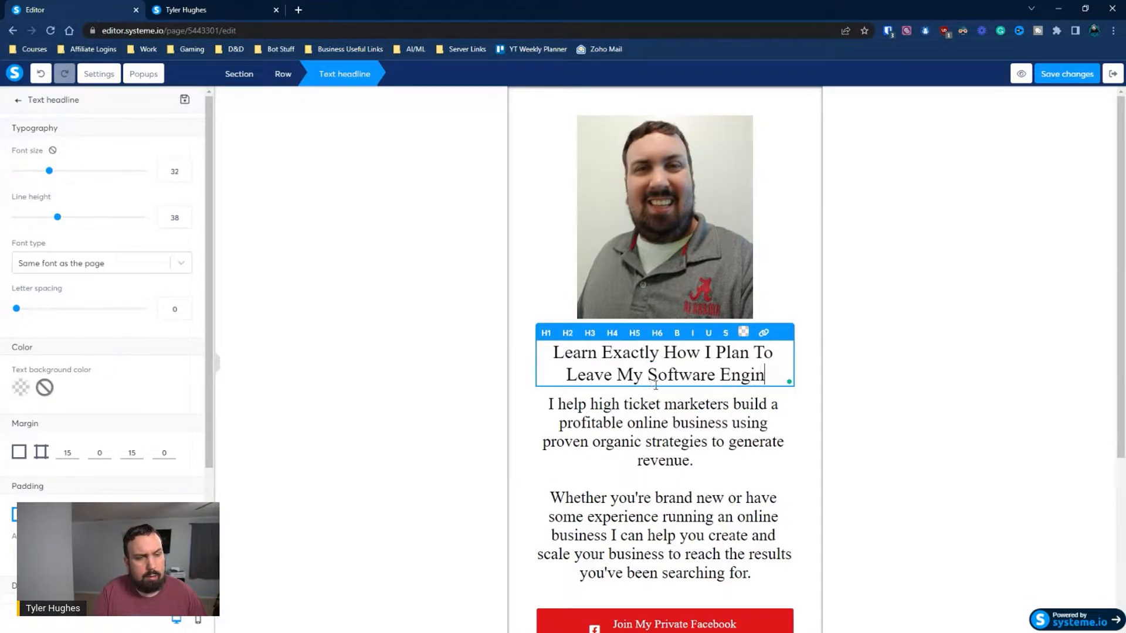
text(eering Job )
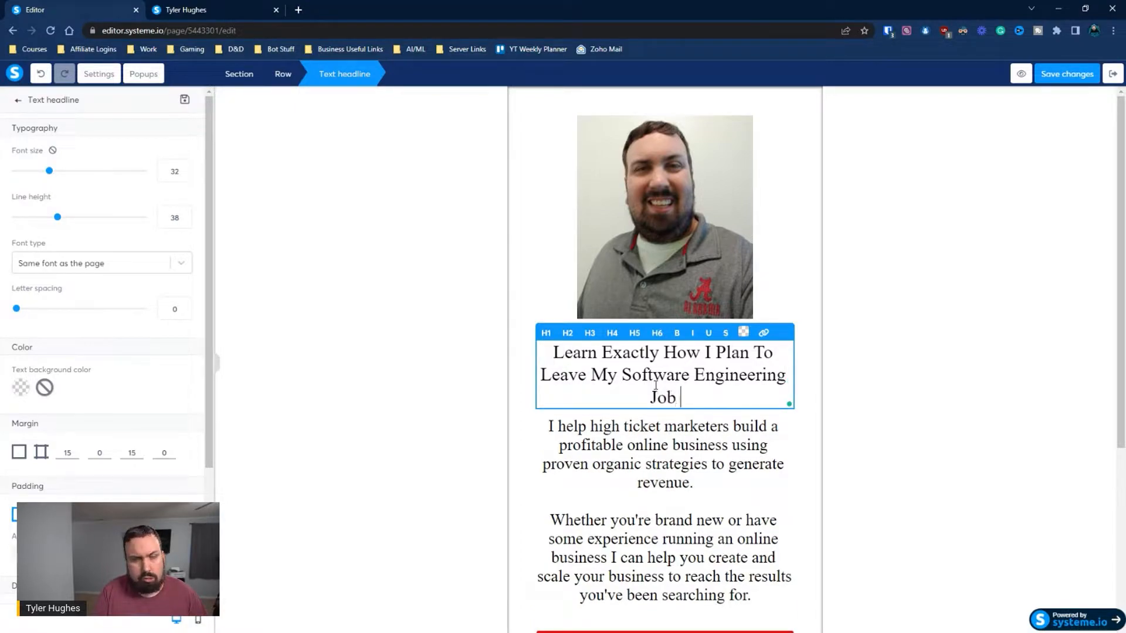
text(In The Ne)
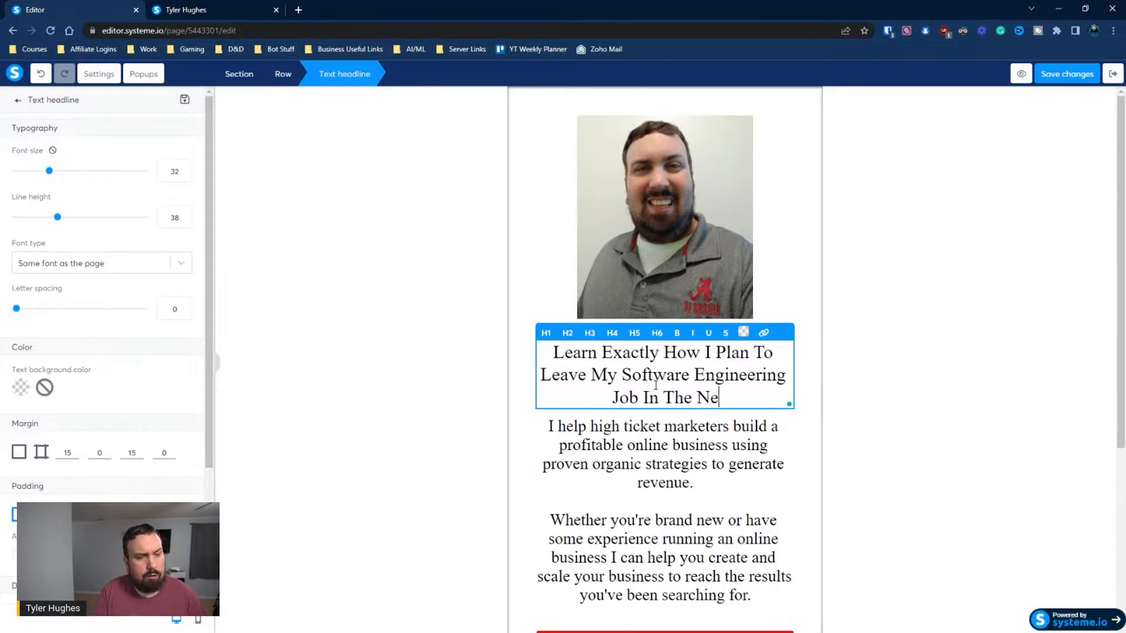
text(xt Year)
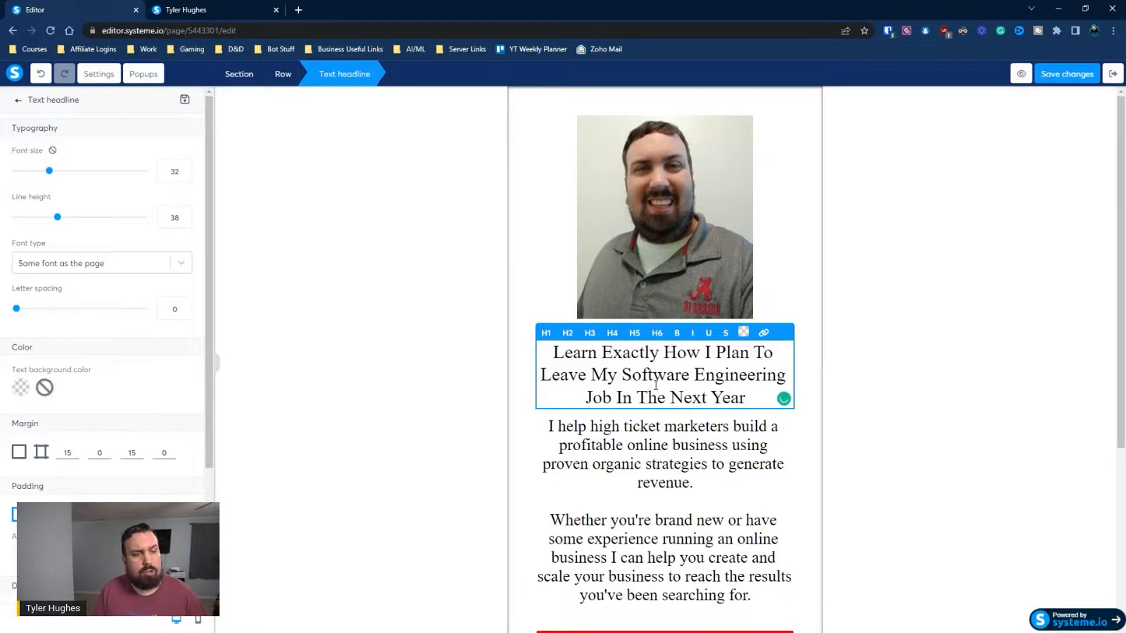
click(857, 385)
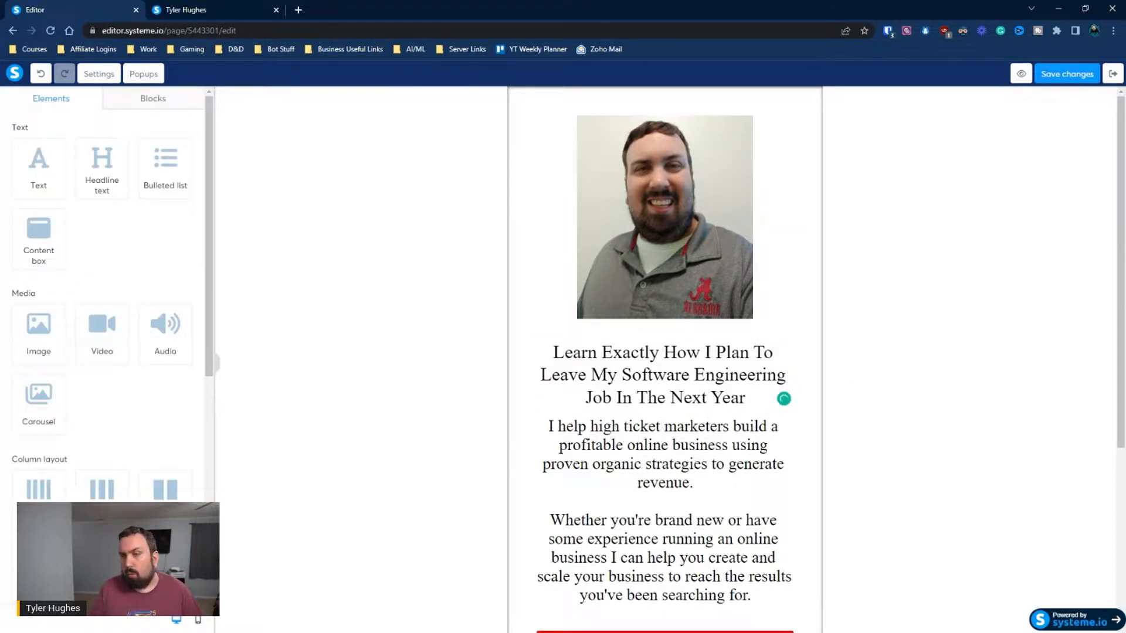
Delete the description text below the headline and the red "Join My Private Facebook Group" button
click(754, 475)
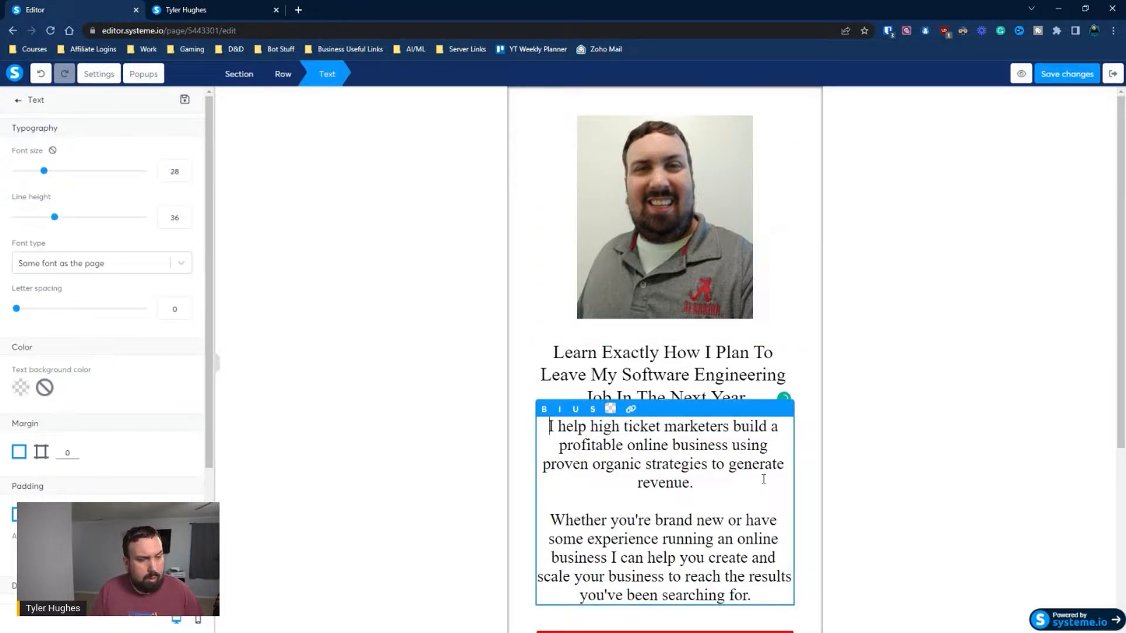
click(869, 469)
click(785, 409)
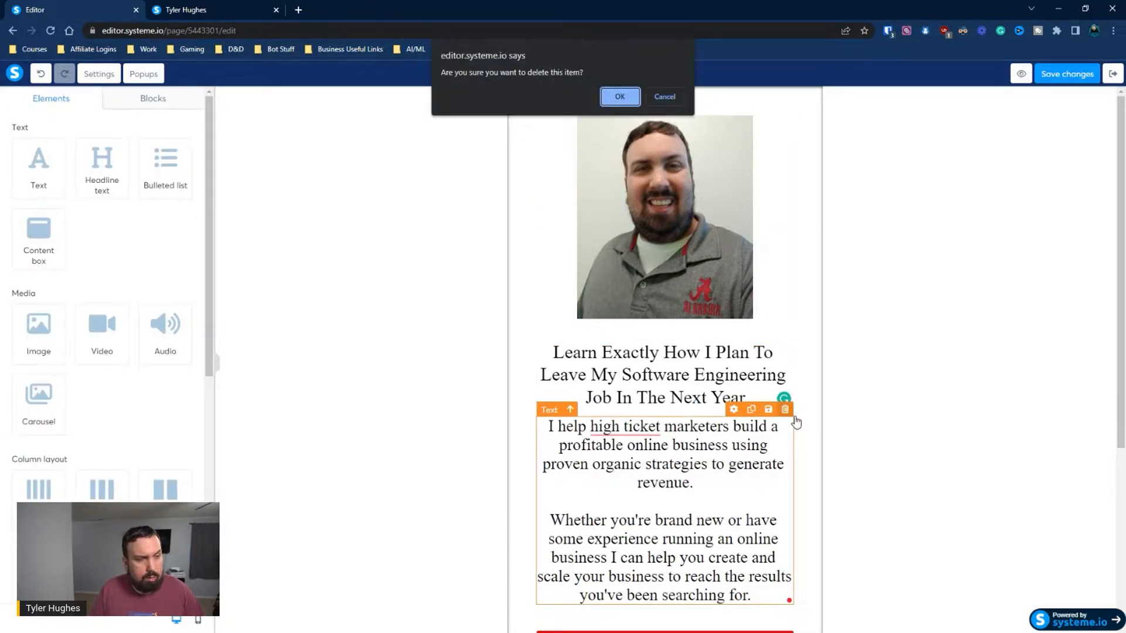
click(631, 97)
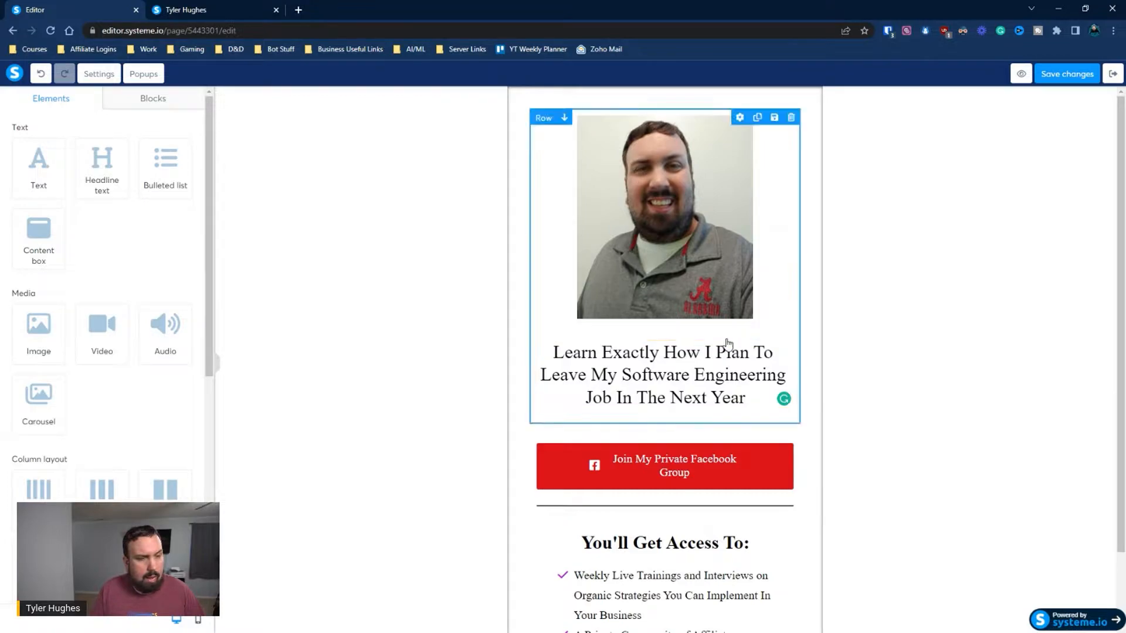
scroll(729, 352, down, 2)
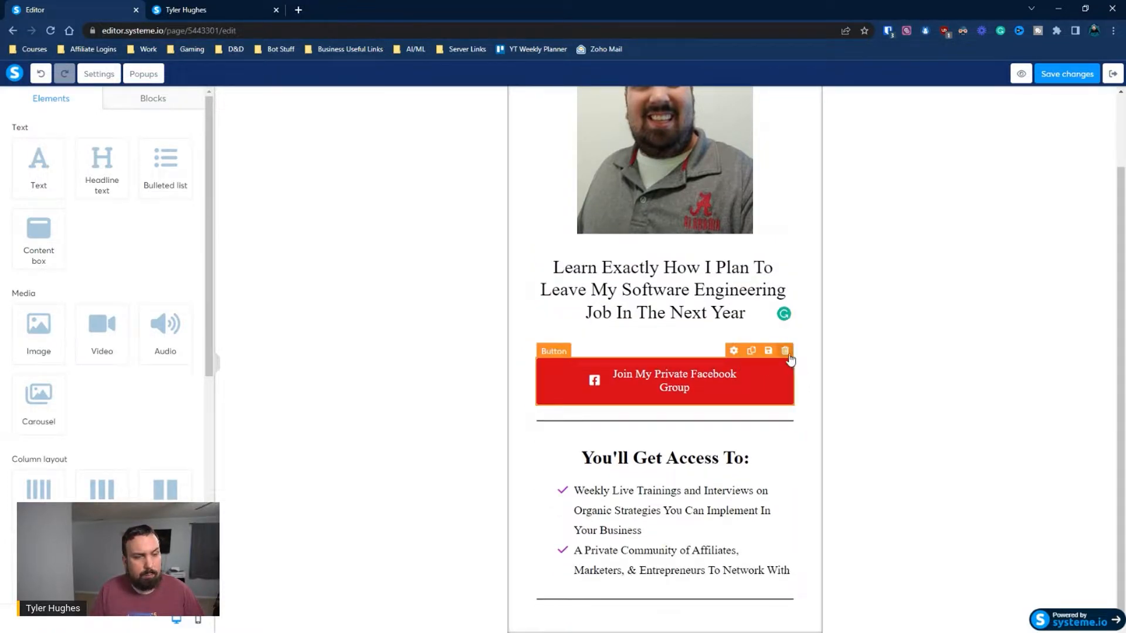
click(786, 350)
key(Return)
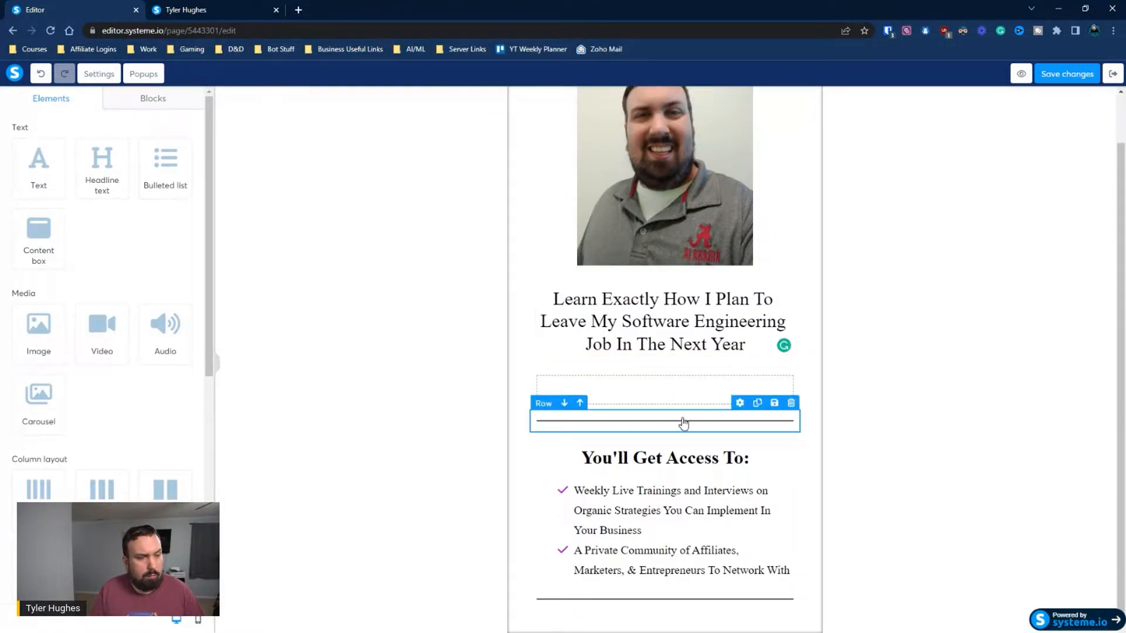
Delete the "You'll Get Access To:" row, the empty row above it and both divider line rows
click(790, 423)
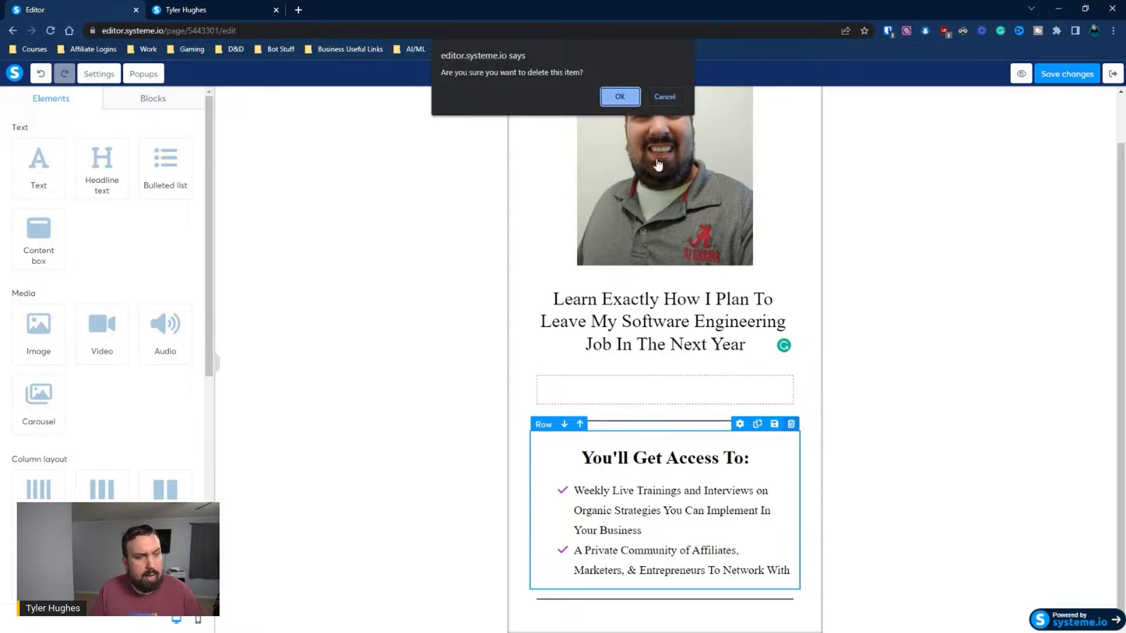
click(612, 103)
click(790, 415)
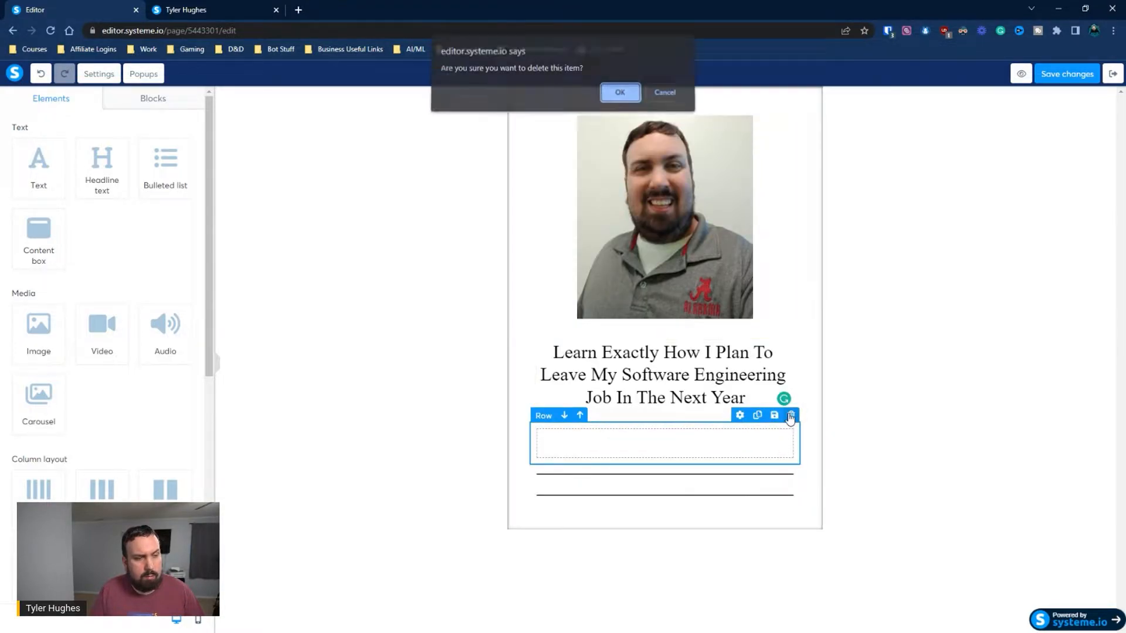
click(620, 98)
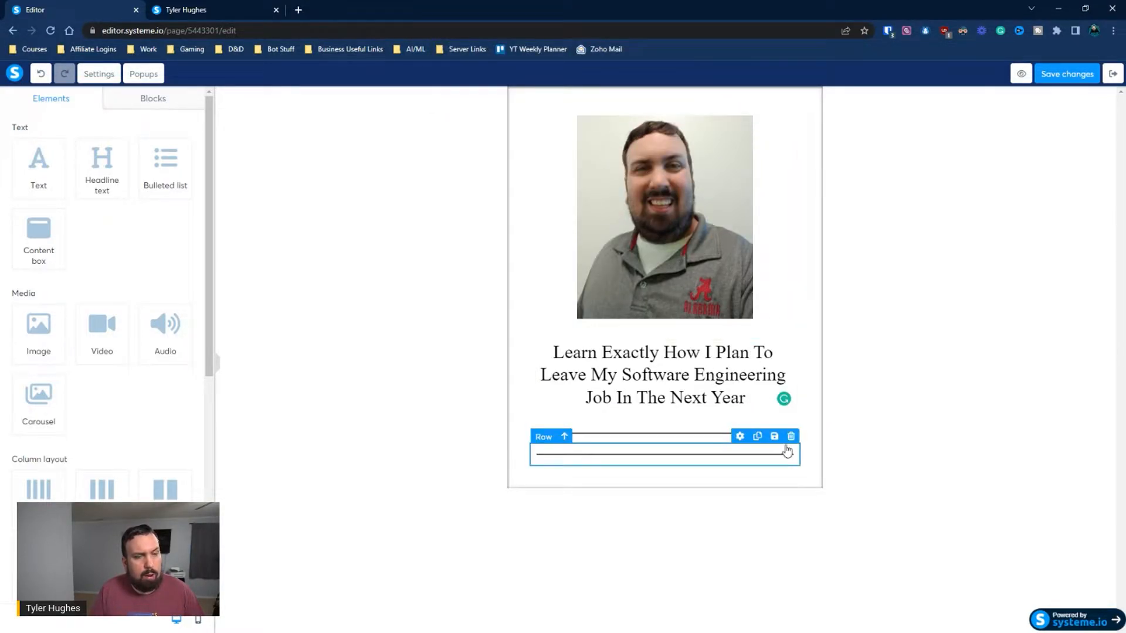
click(790, 437)
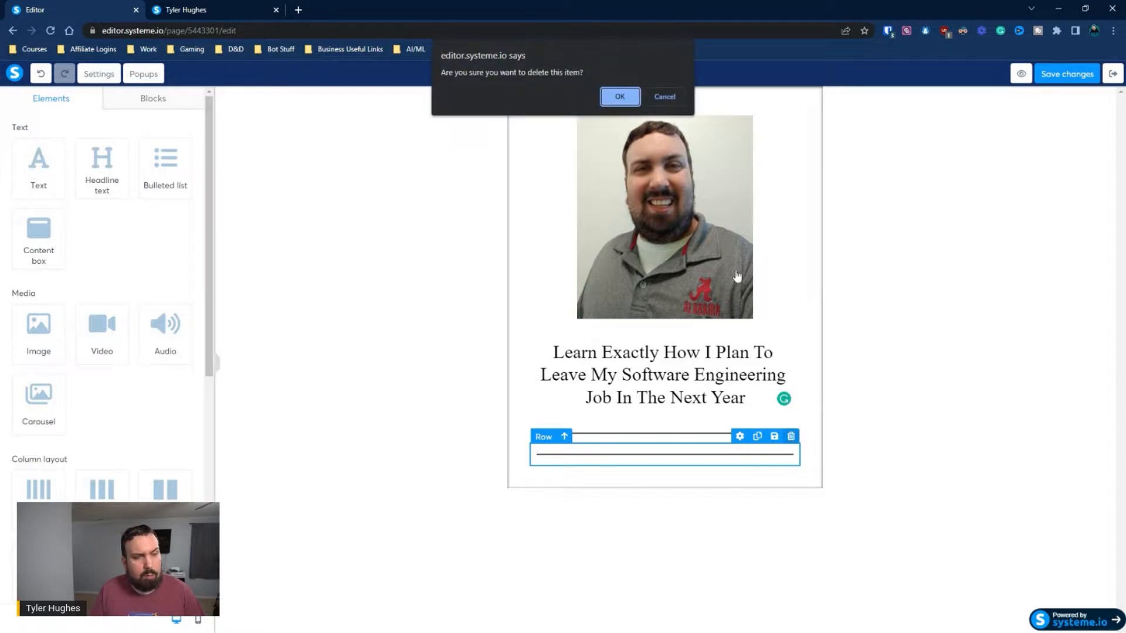
click(619, 99)
click(793, 419)
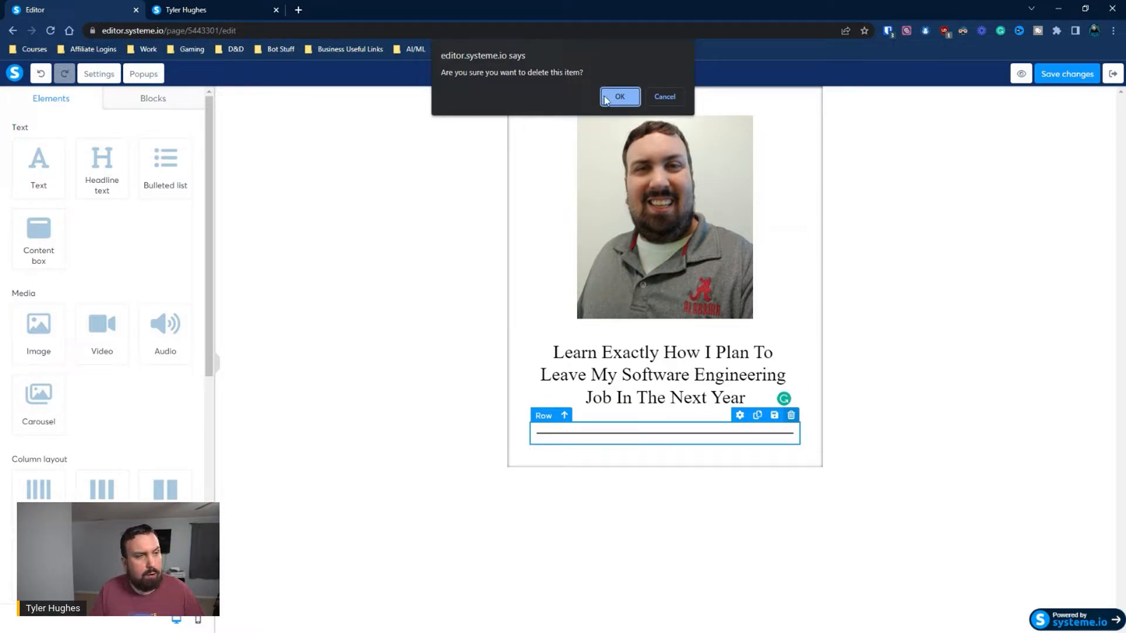
click(607, 99)
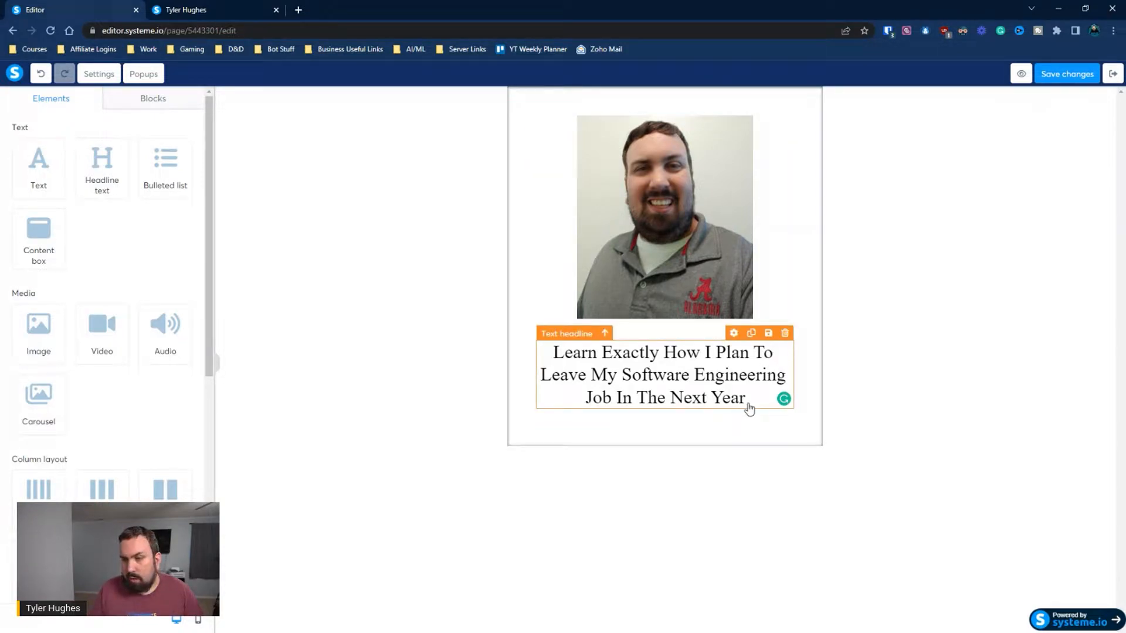
Add a second headline reading "WHAT'S INSIDE: The Step by Step Blueprint That Has Put Me On The Track To Escape The Rat Race In The Next Year"
drag(118, 183, 633, 410)
click(634, 440)
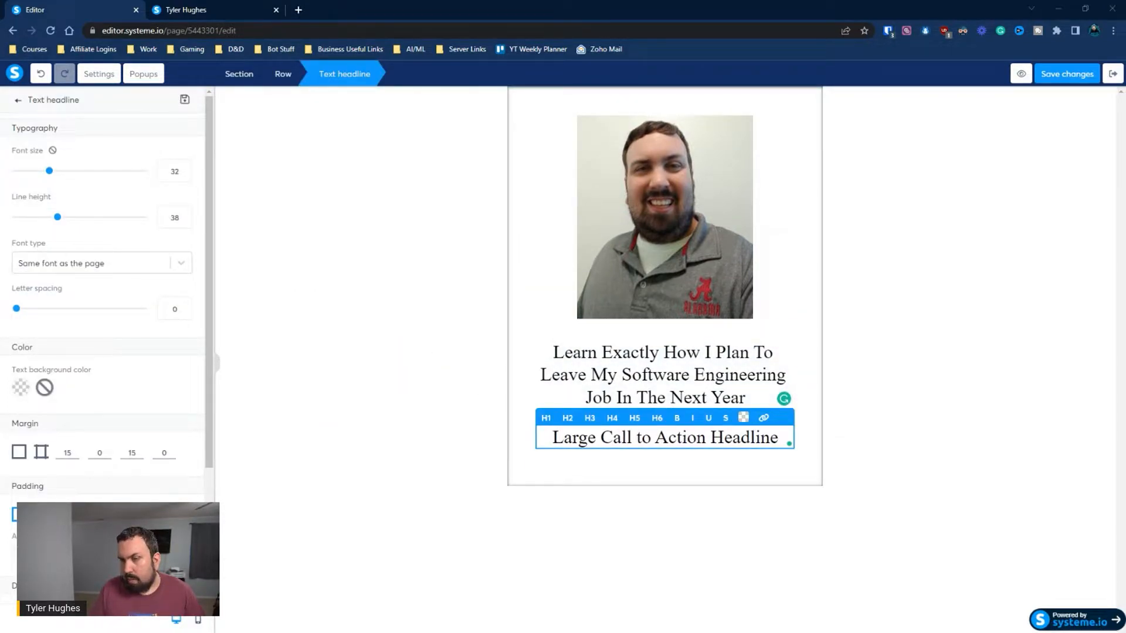
triple_click(576, 437)
text(WHAT'S INSIDE: The Step by Step Blueprint That Has Put Me On The Track To Escape The Rat Race In The Next Year)
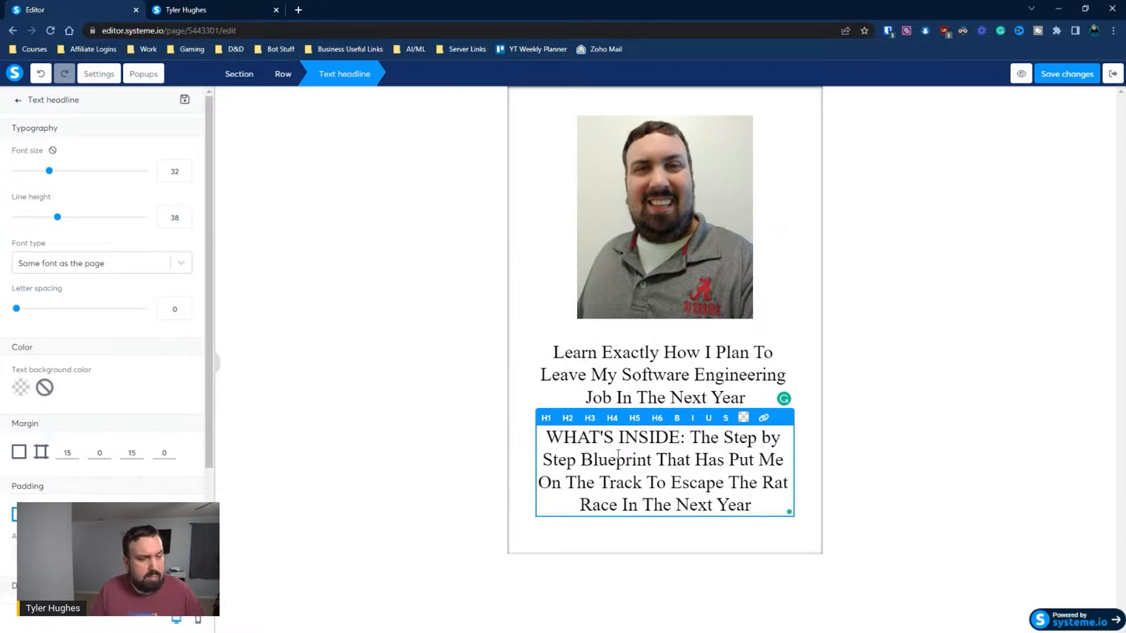
Color the words "WHAT'S INSIDE:" in the second headline with the default red (D0021B)
drag(684, 437, 553, 433)
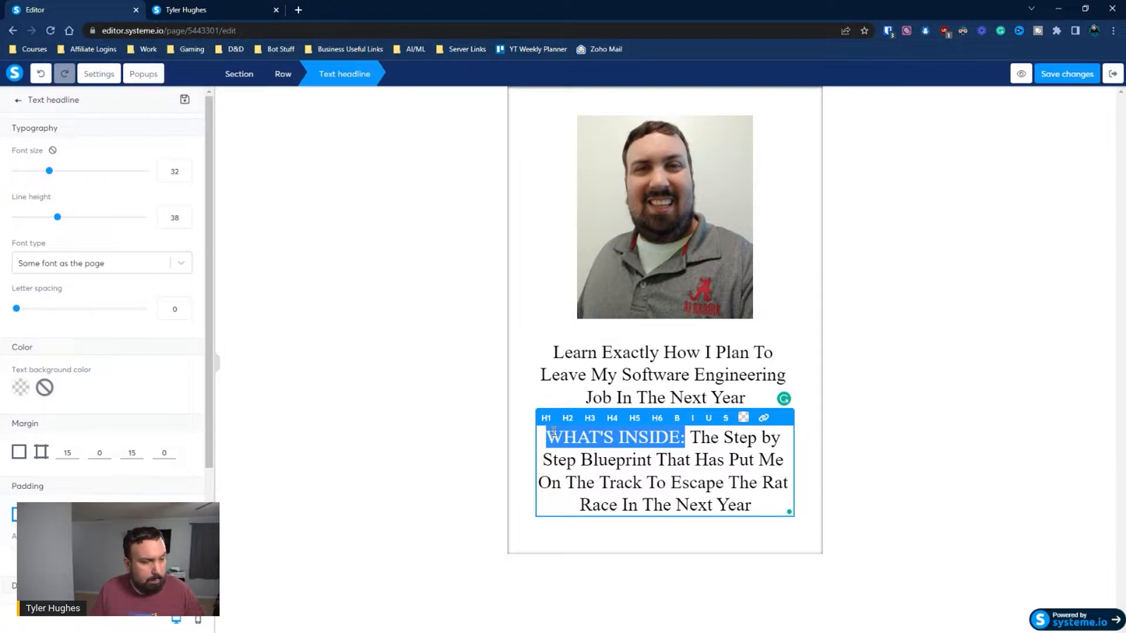
click(743, 417)
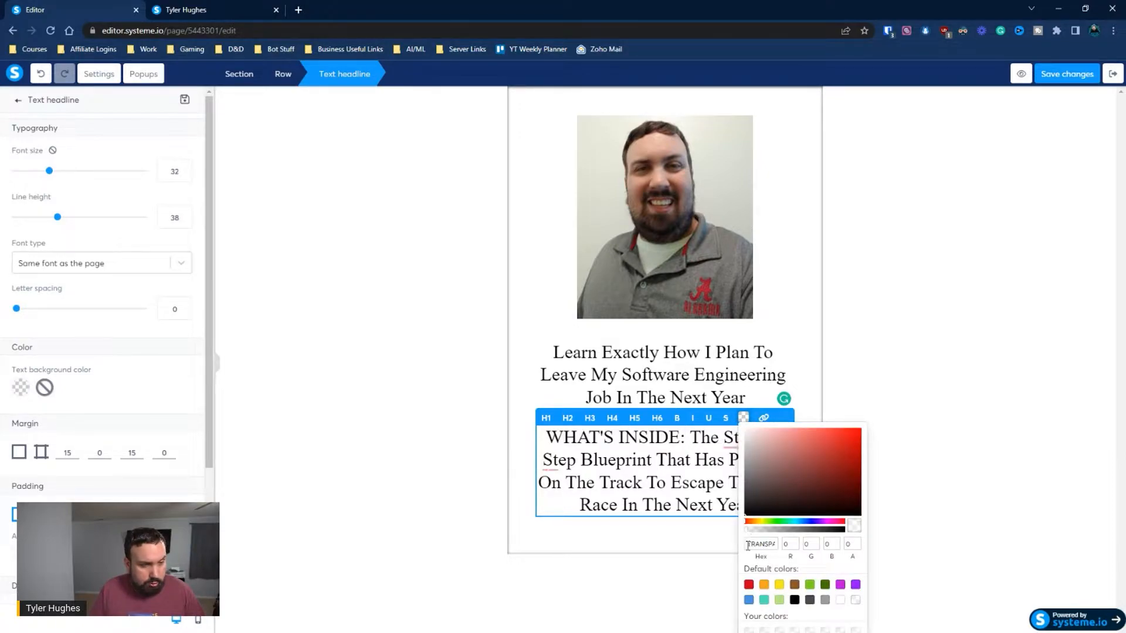
click(751, 583)
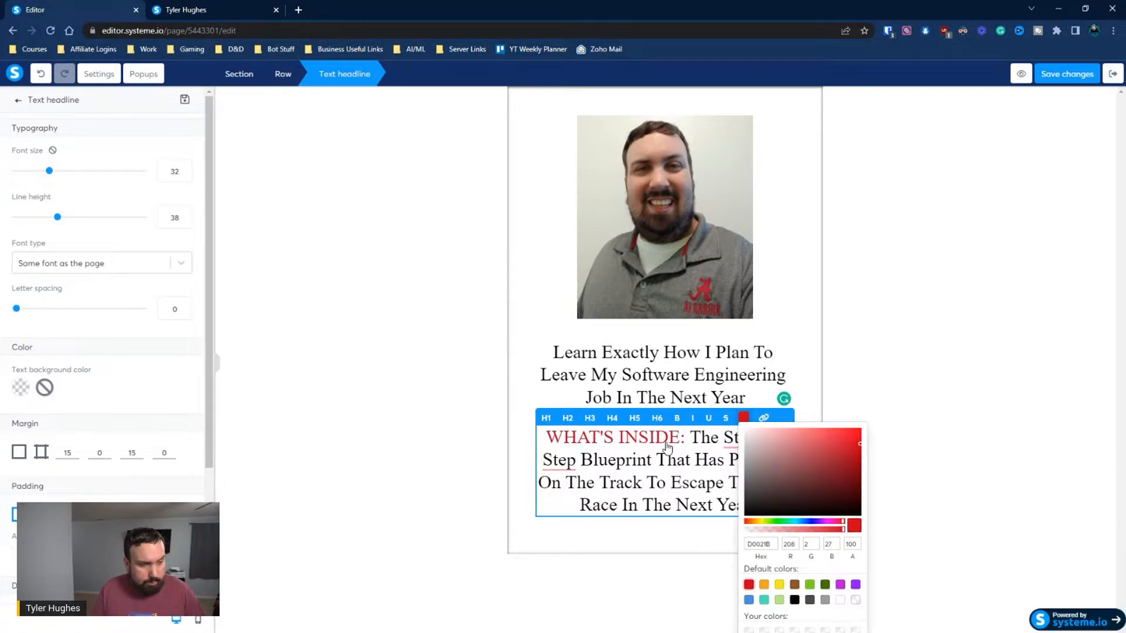
click(665, 482)
Hyphenate "Step-by-Step" in the second headline using the Grammarly suggestion and reapply red to "WHAT'S INSIDE:"
mouse_move(754, 437)
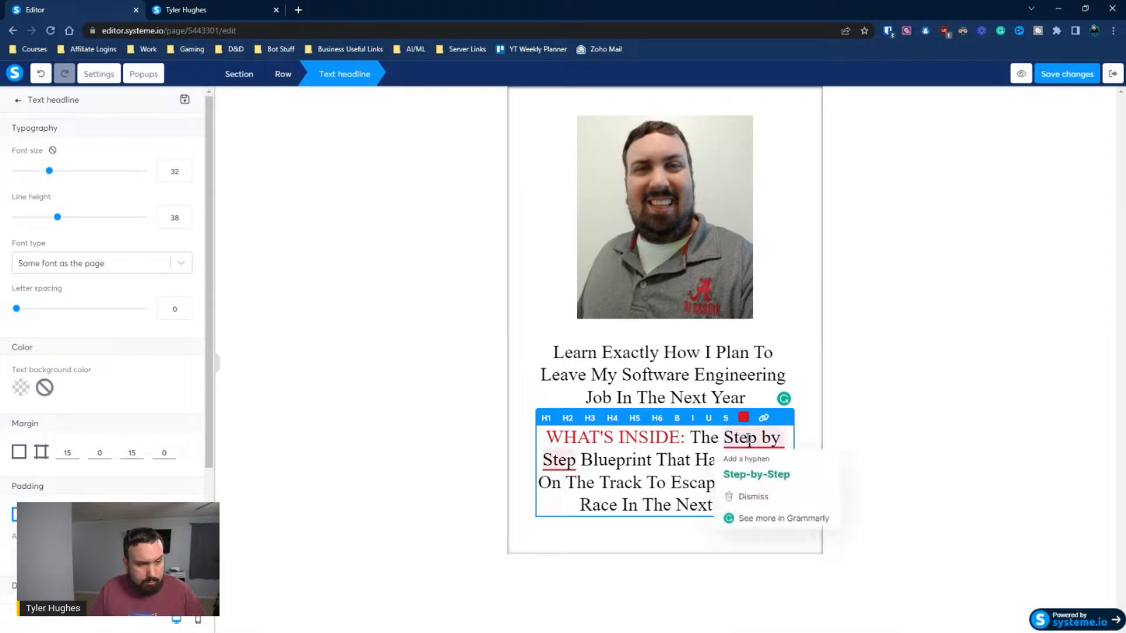
click(753, 473)
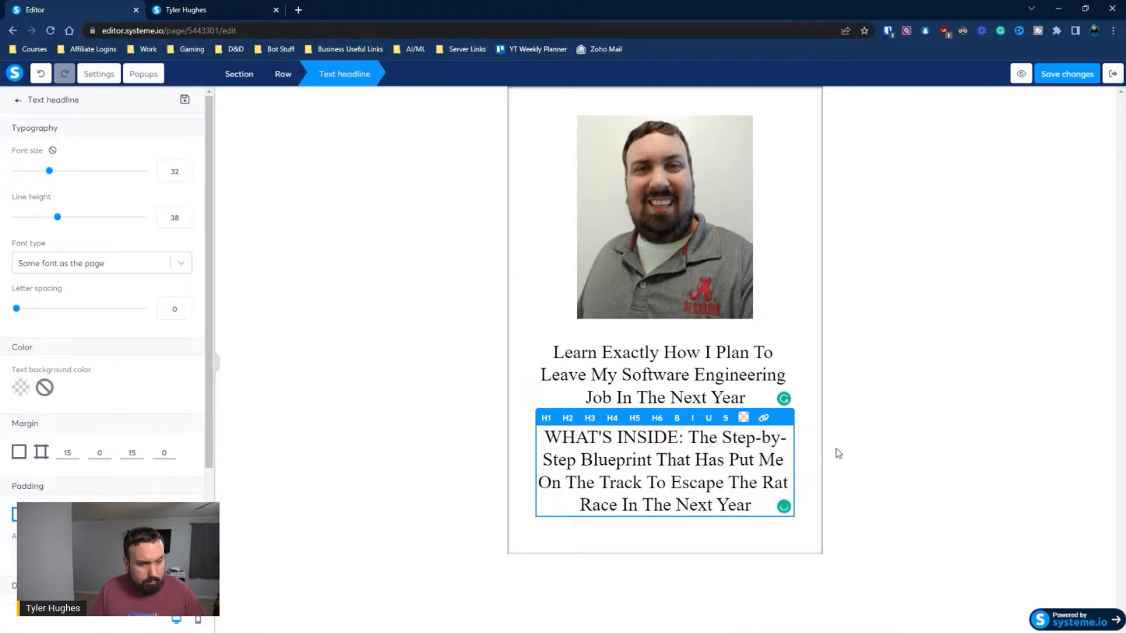
click(809, 452)
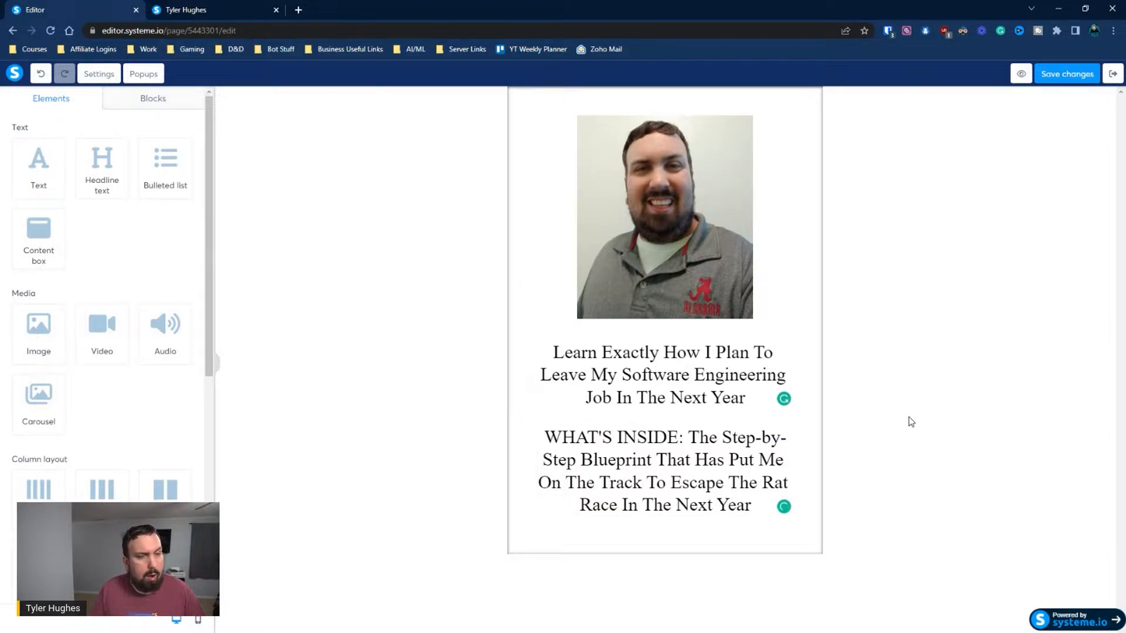
click(669, 435)
drag(682, 437, 539, 431)
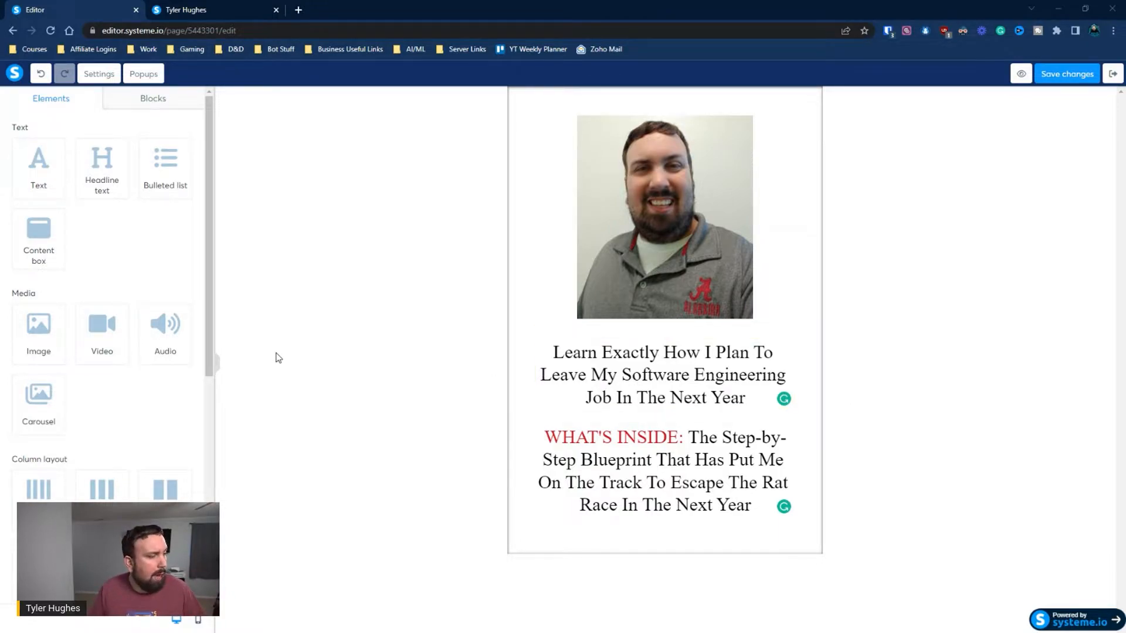
Add two form input fields below the second headline and place a button element beneath them
scroll(129, 375, down, 2)
scroll(56, 448, down, 2)
drag(39, 433, 629, 524)
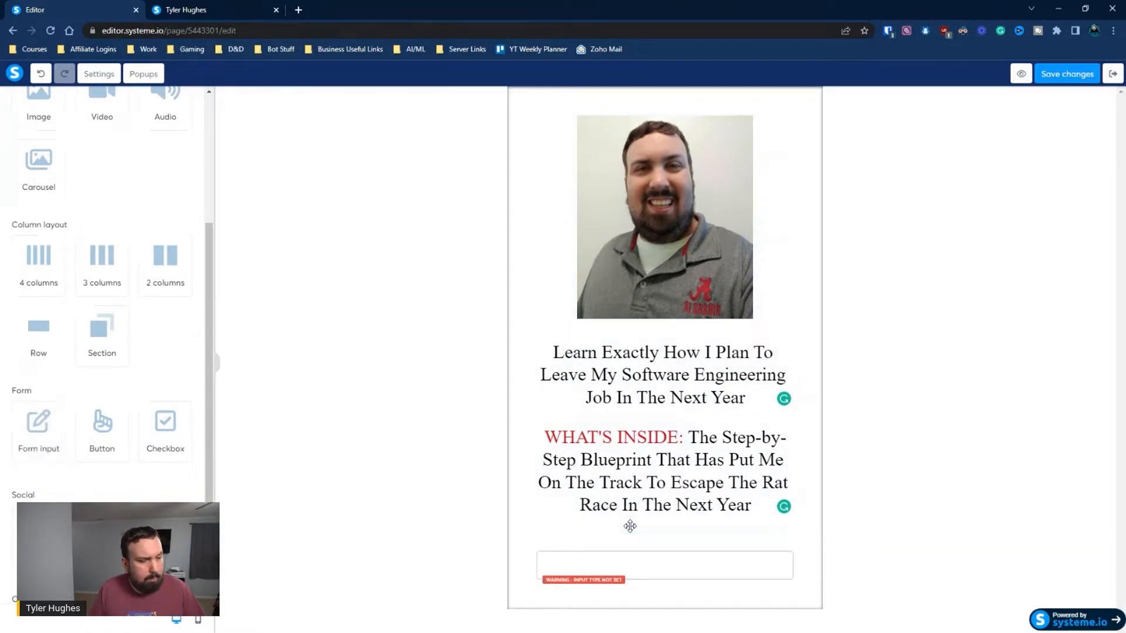
drag(33, 434, 642, 584)
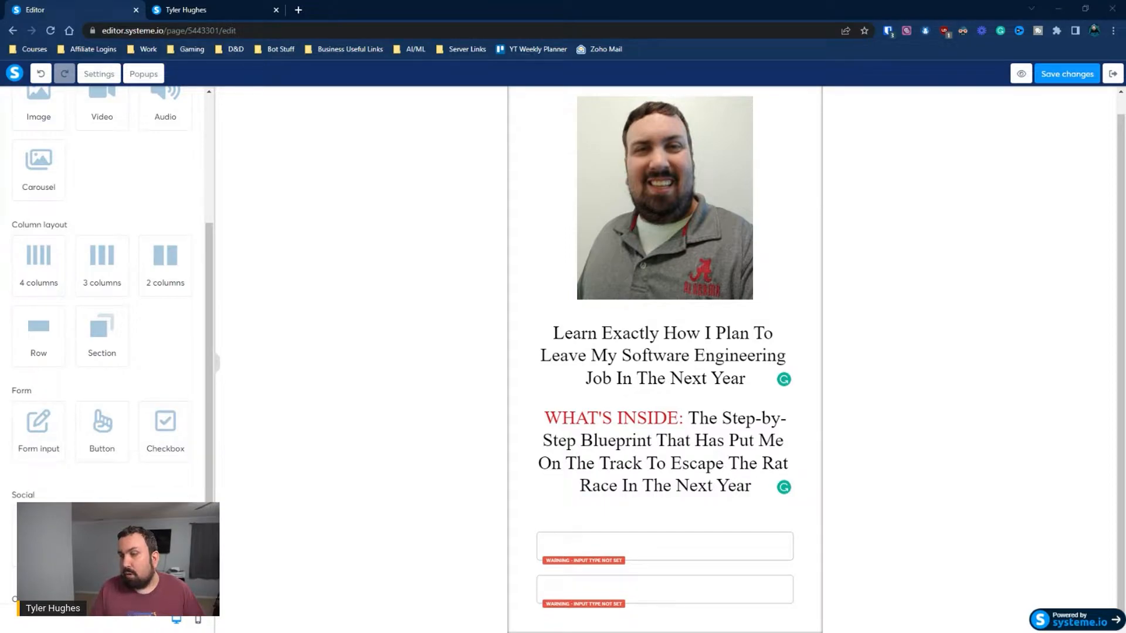
drag(89, 439, 746, 592)
scroll(709, 530, down, 1)
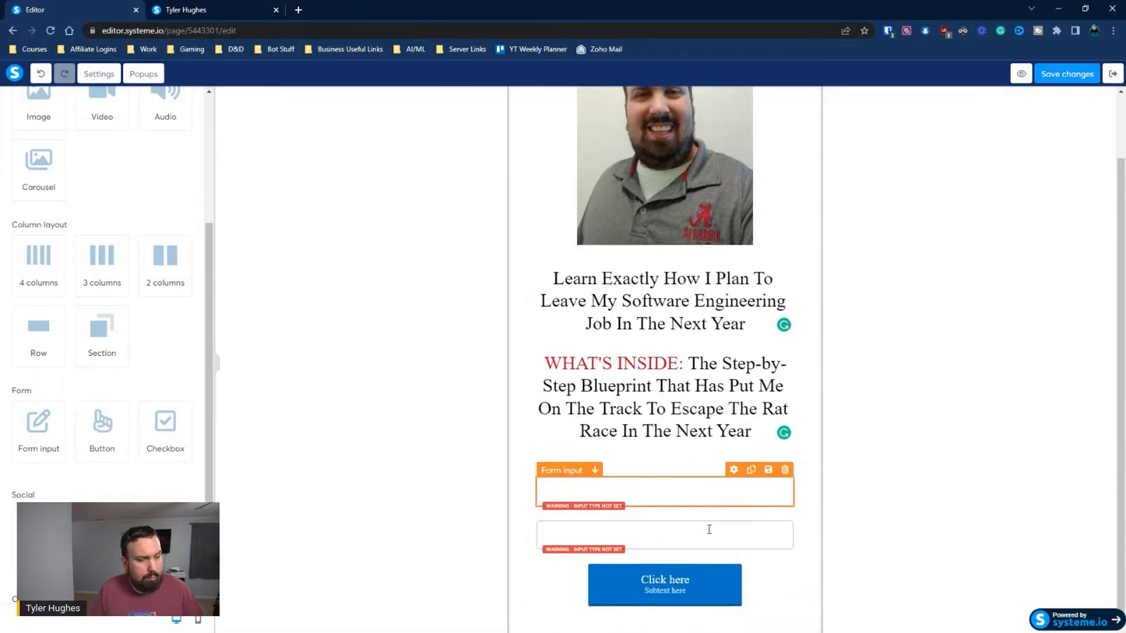
Set the width of the button below the form fields to Fill width
click(666, 592)
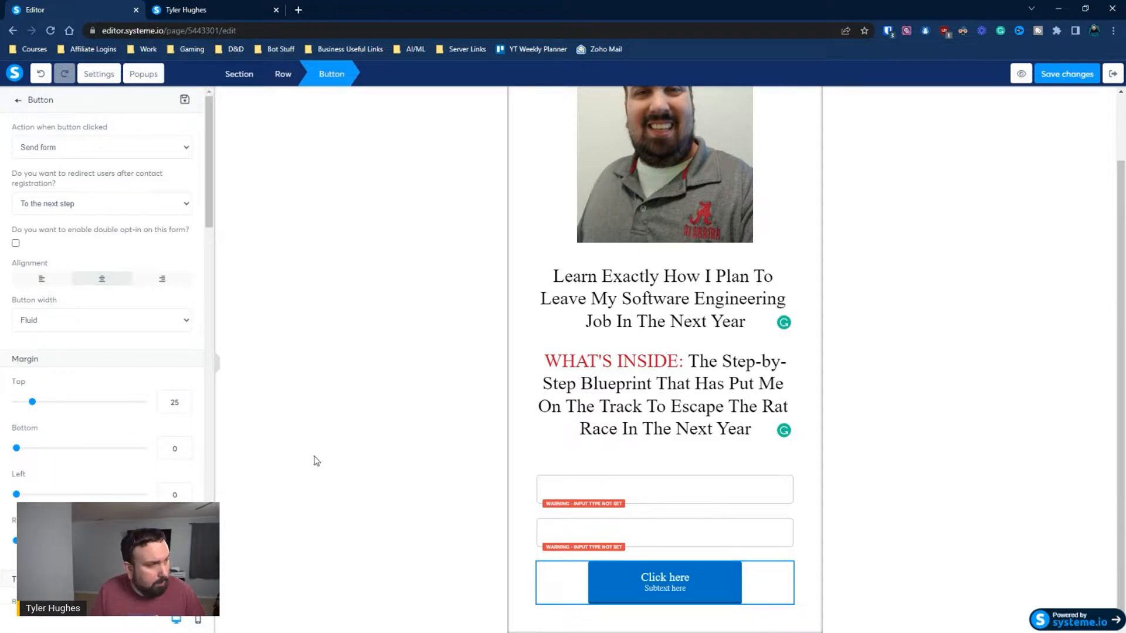
click(62, 322)
click(56, 343)
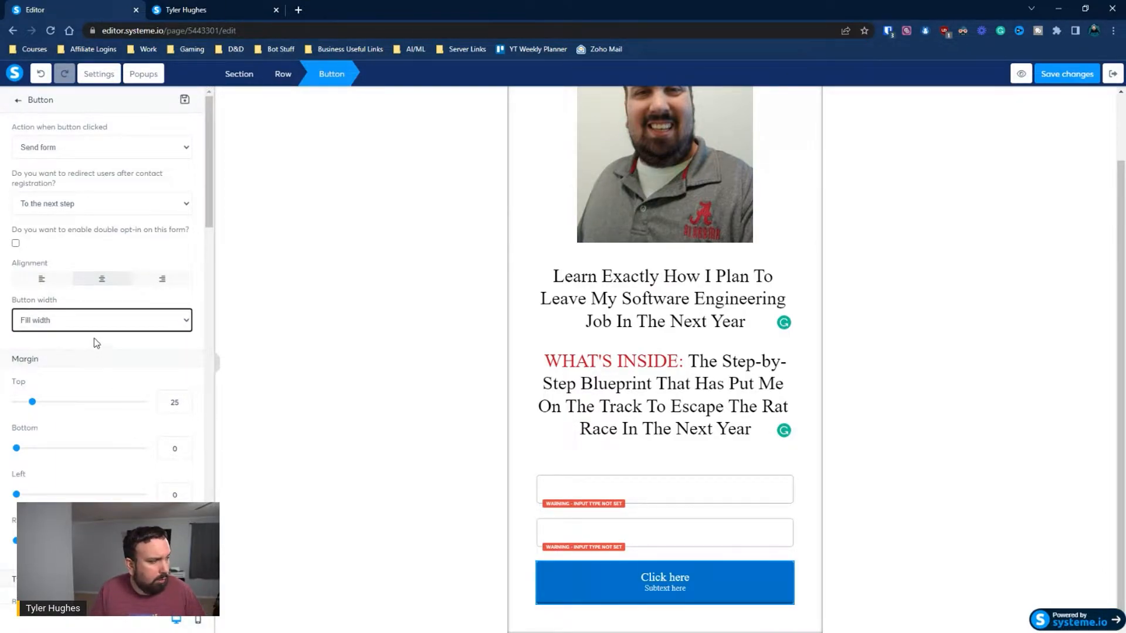
Remove the "Subtext here" subtext from the button
scroll(97, 346, down, 10)
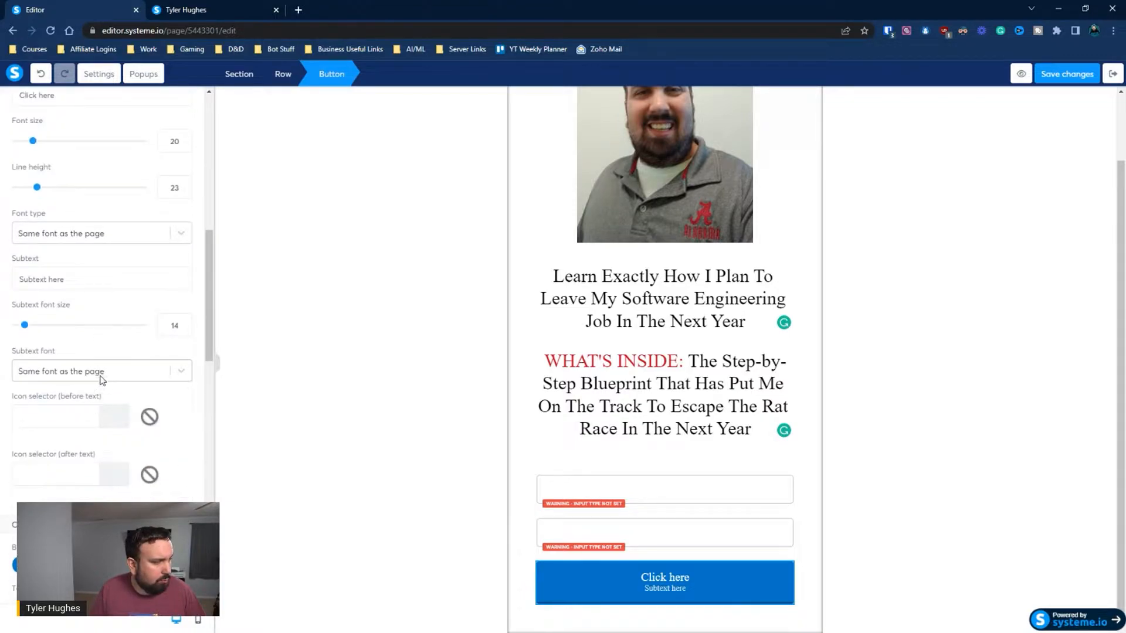
scroll(100, 375, down, 7)
scroll(76, 343, down, 10)
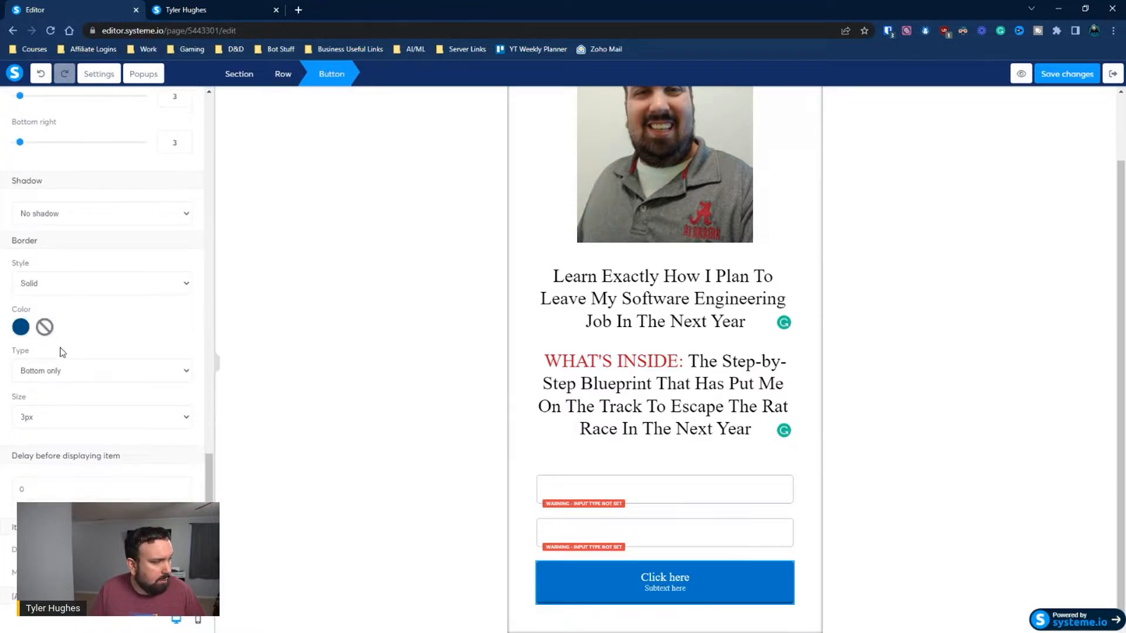
scroll(105, 317, up, 10)
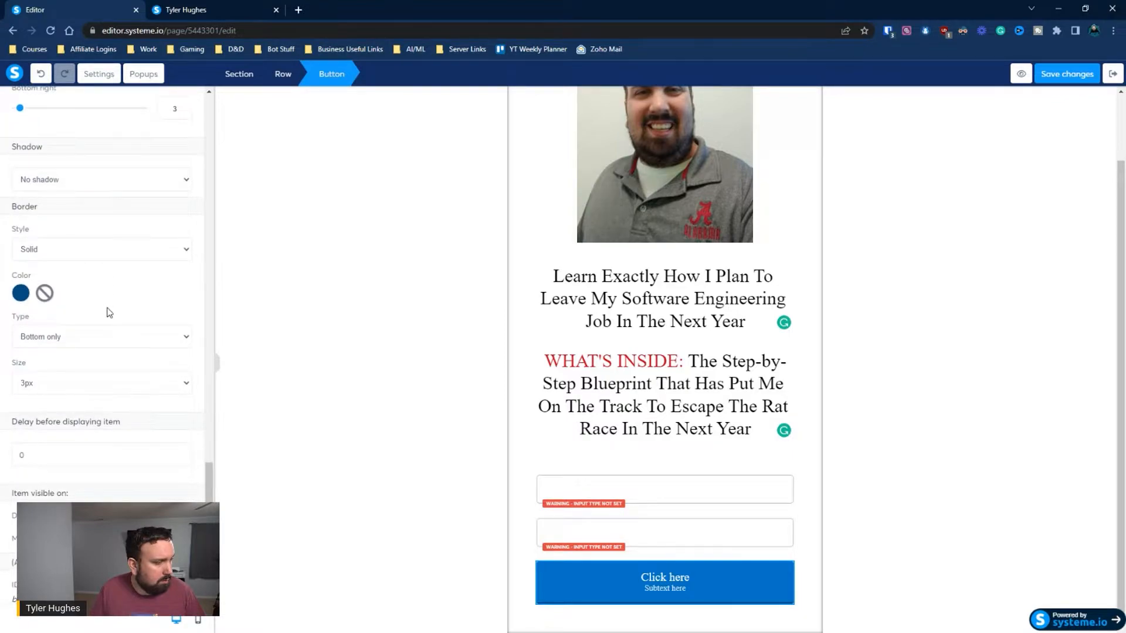
scroll(122, 337, up, 4)
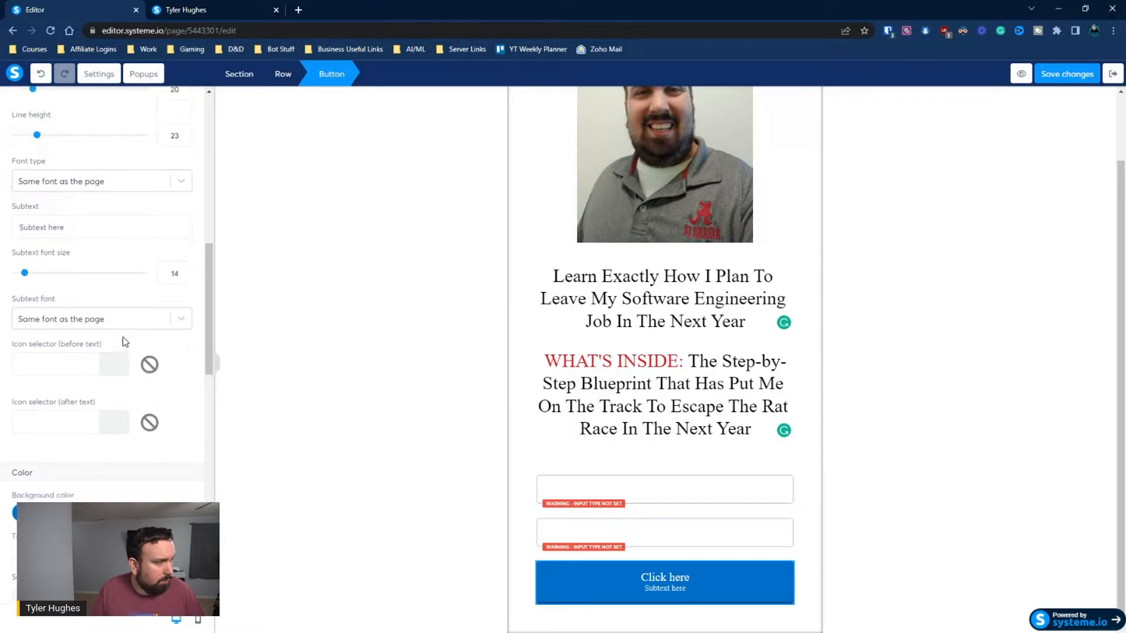
drag(97, 240, 2, 247)
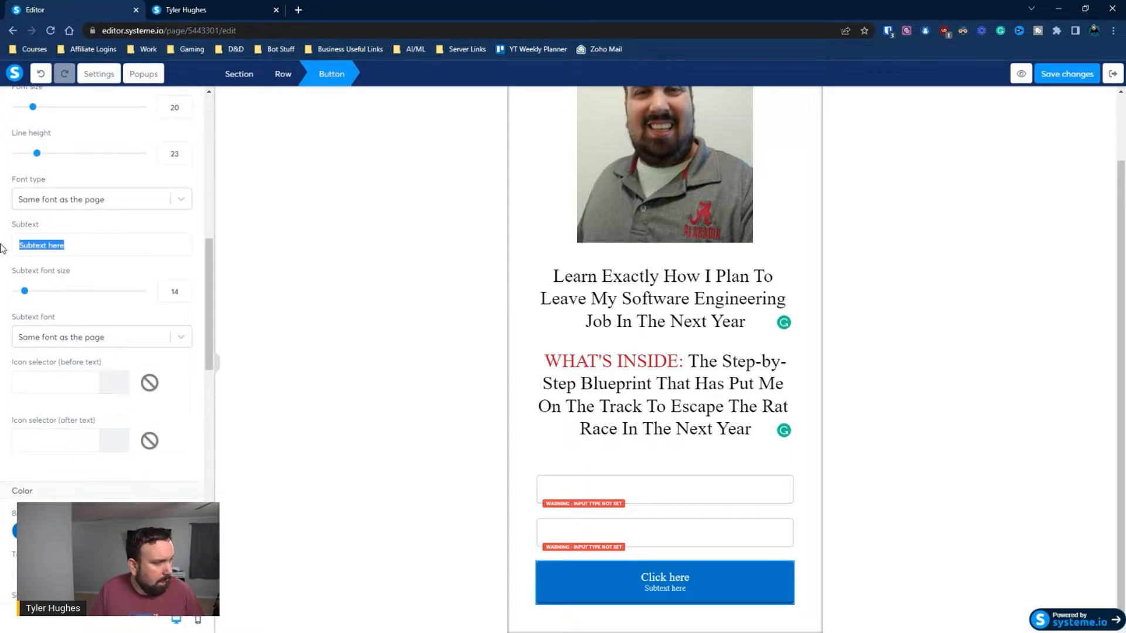
key(BackSpace)
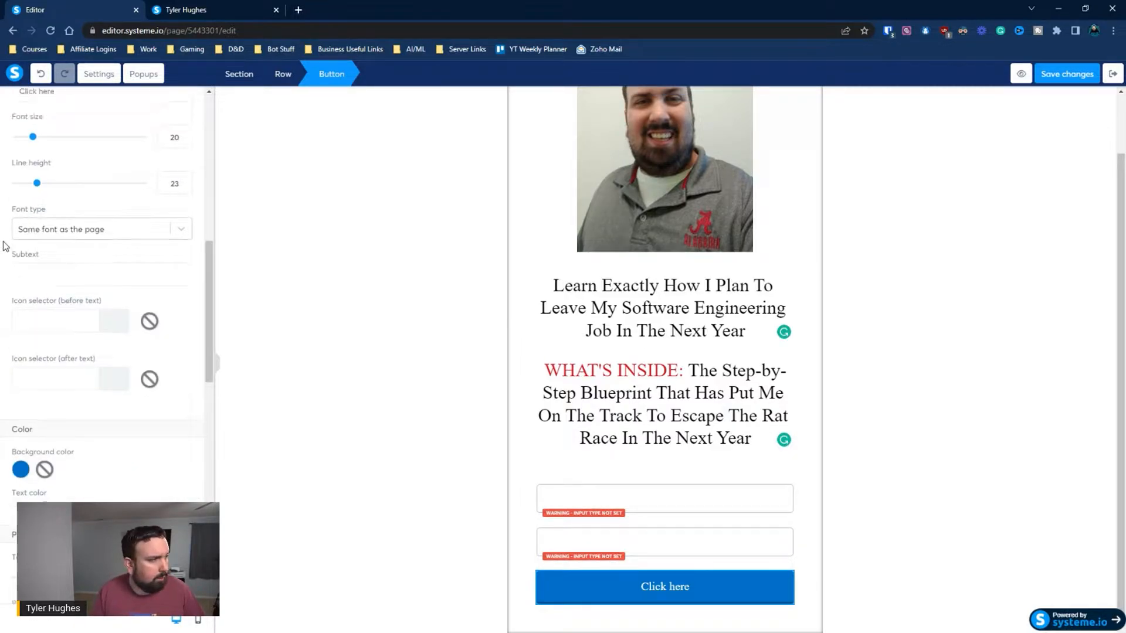
Change the button text to "YES! GIVE ME INSTANT ACCESS!"
scroll(64, 258, up, 9)
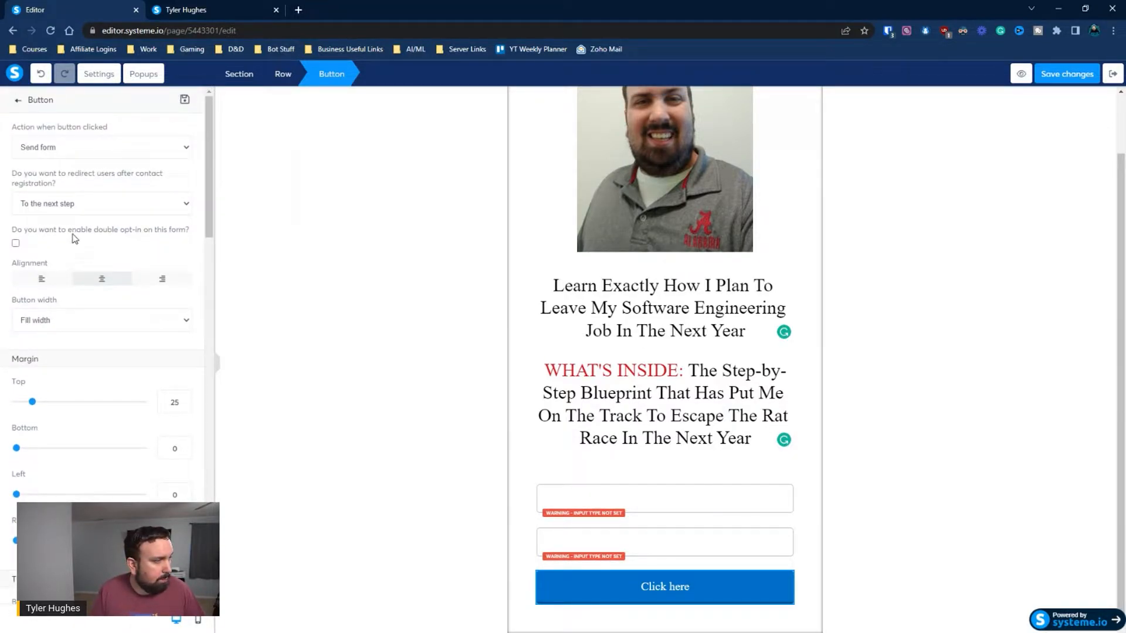
scroll(82, 244, down, 4)
drag(63, 330, 1, 324)
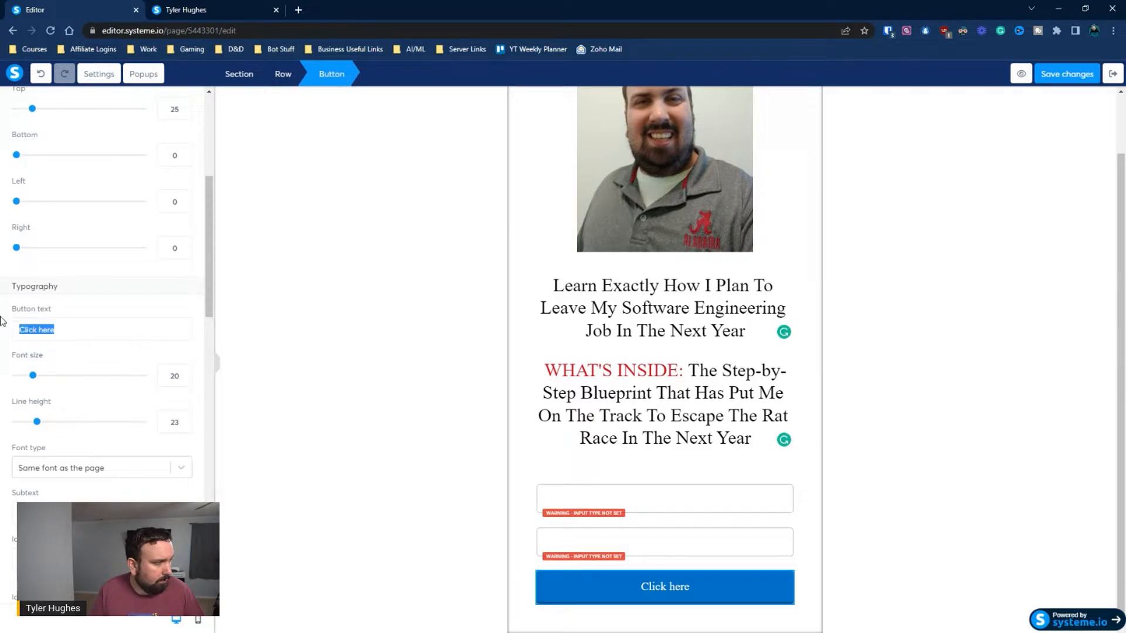
text(Yes!)
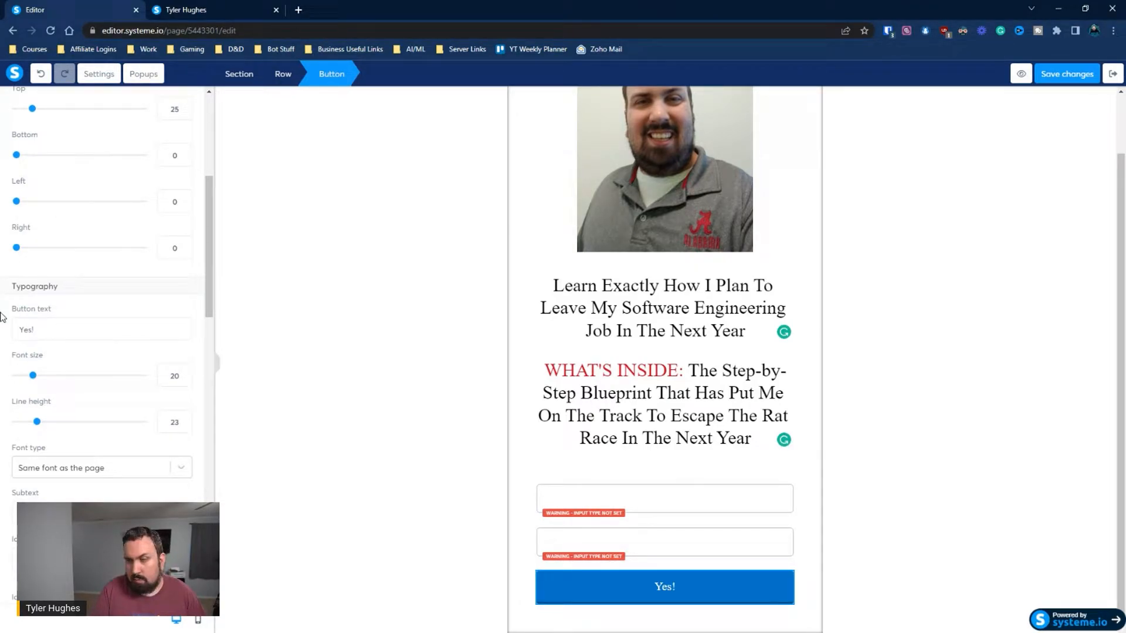
key(BackSpace)
key(BackSpace)
key(BackSpace)
key(BackSpace)
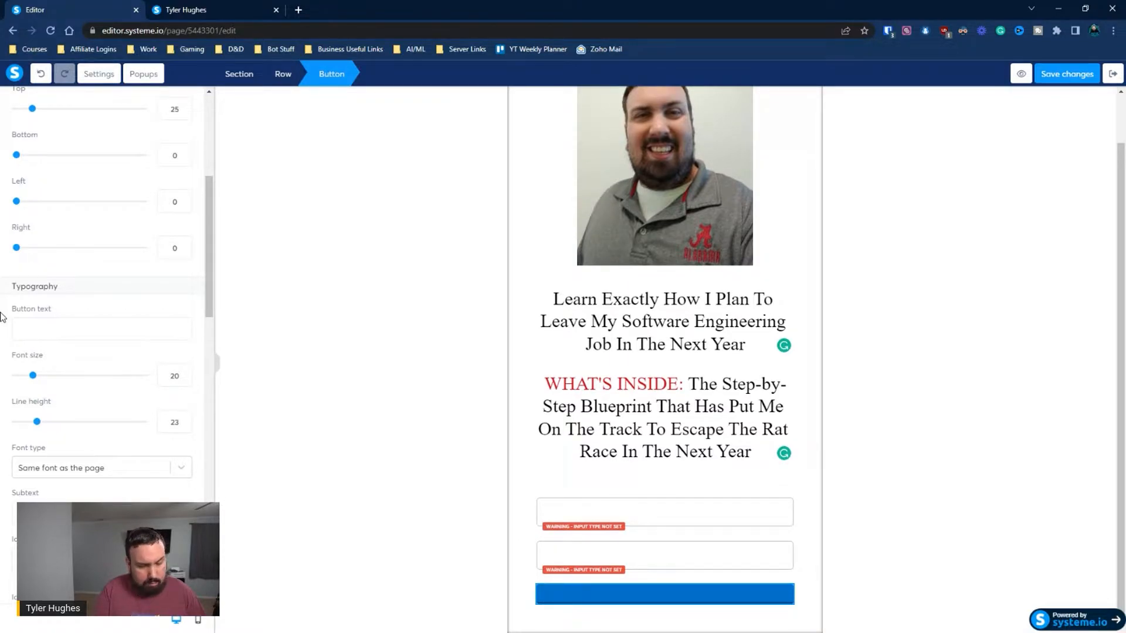
text(YES! GIVE ME INSTANT ACCESS!)
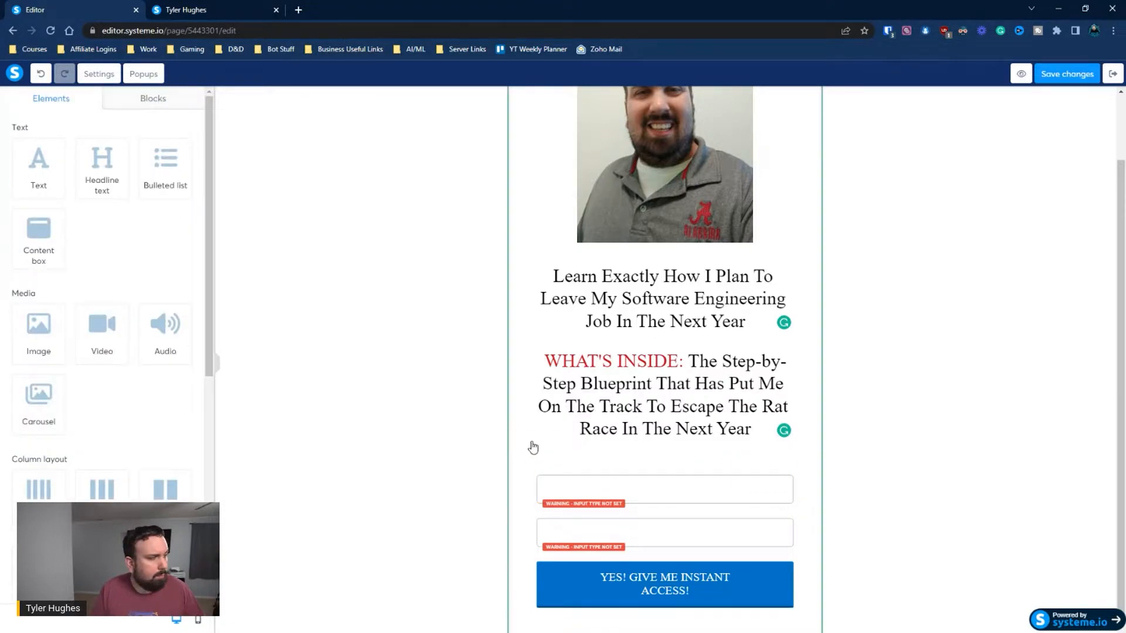
Set the upper form input's type to First name and the lower one's to Email
click(646, 486)
click(50, 147)
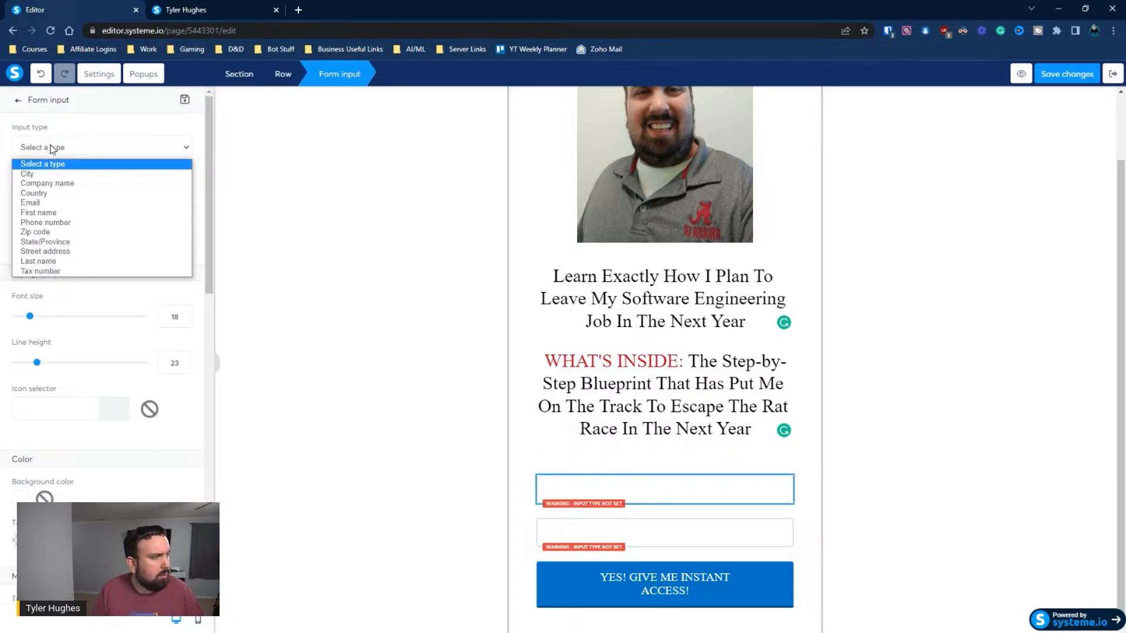
click(52, 212)
click(598, 531)
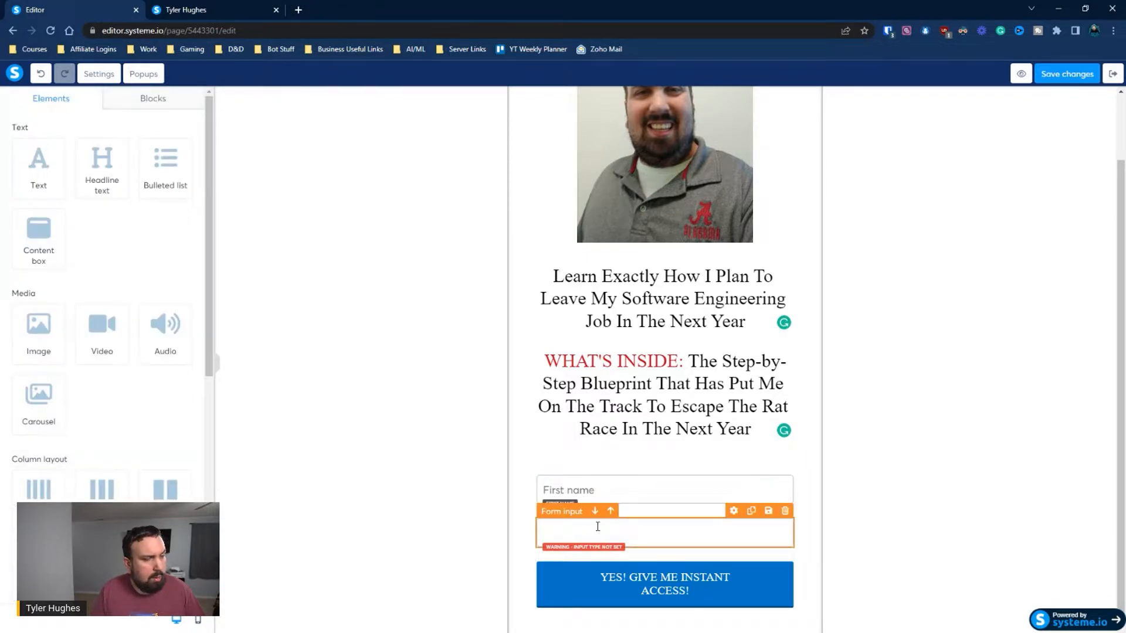
click(661, 538)
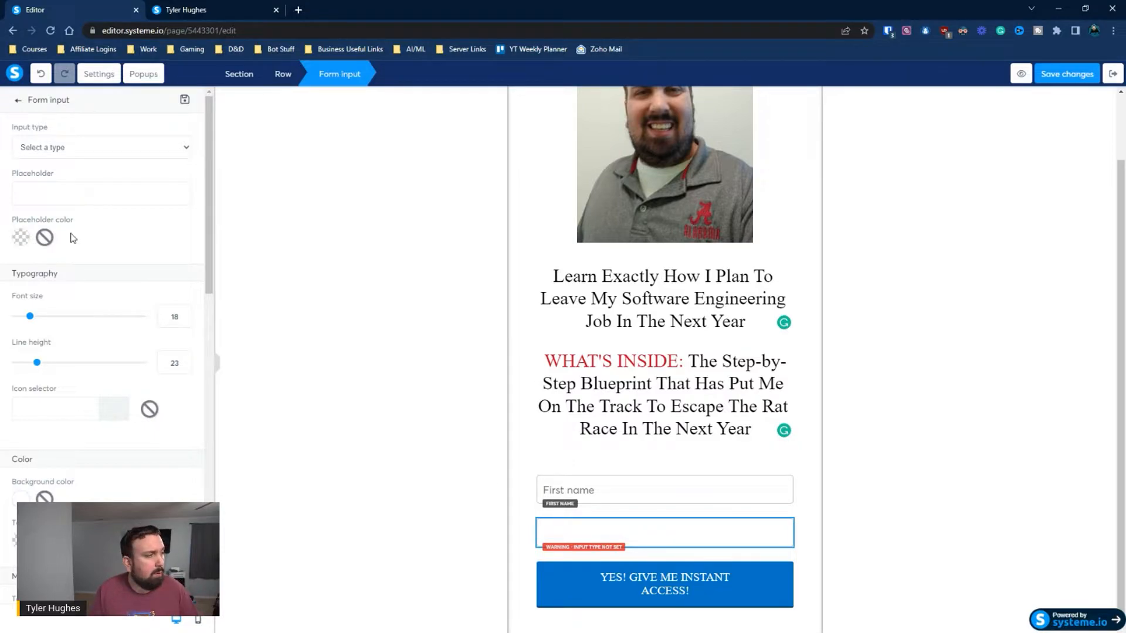
click(75, 154)
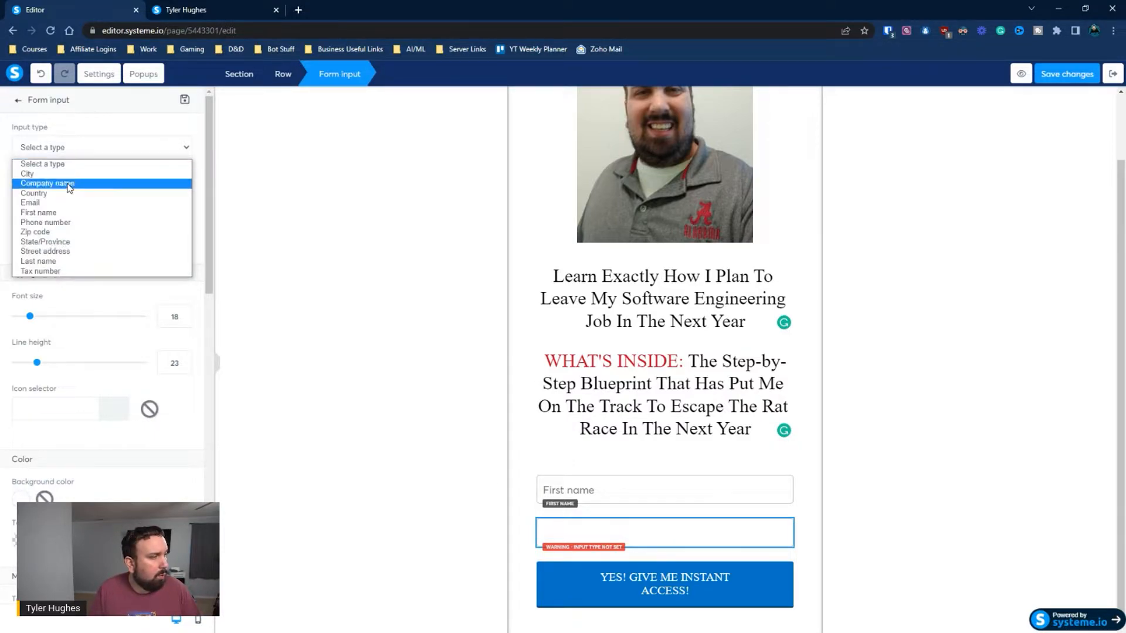
click(69, 201)
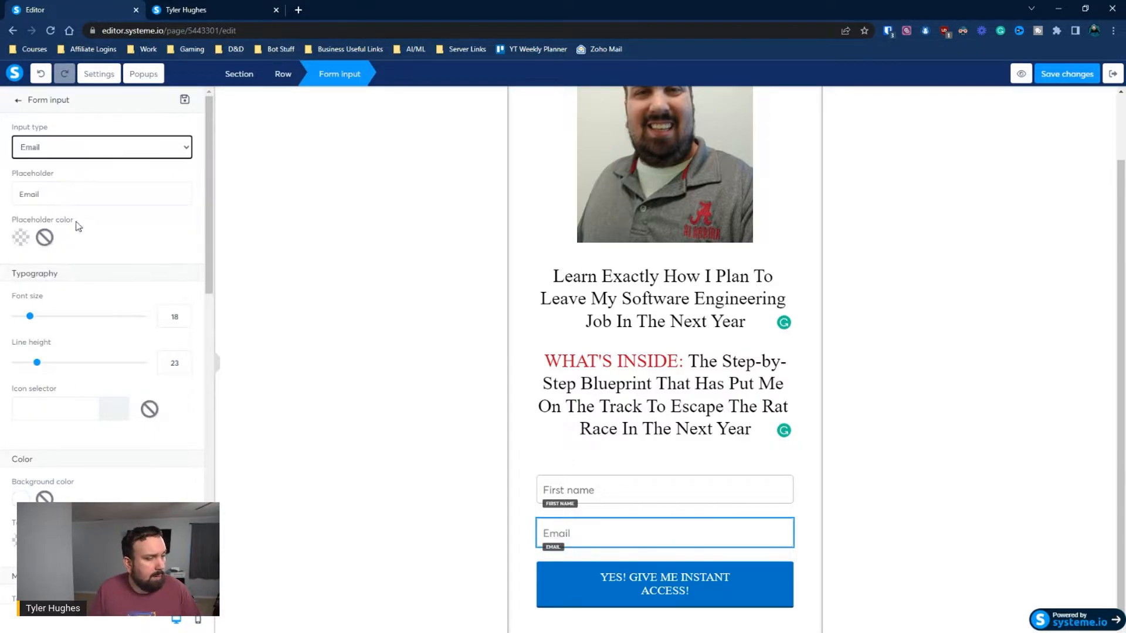
Set the button's click action to Send form
click(596, 582)
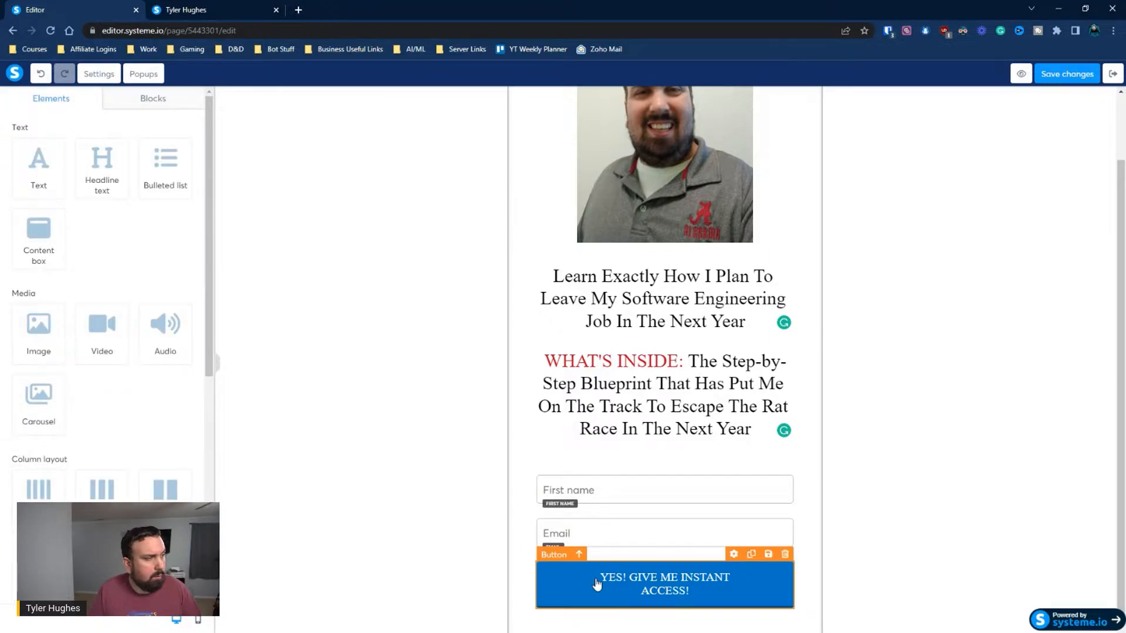
click(596, 583)
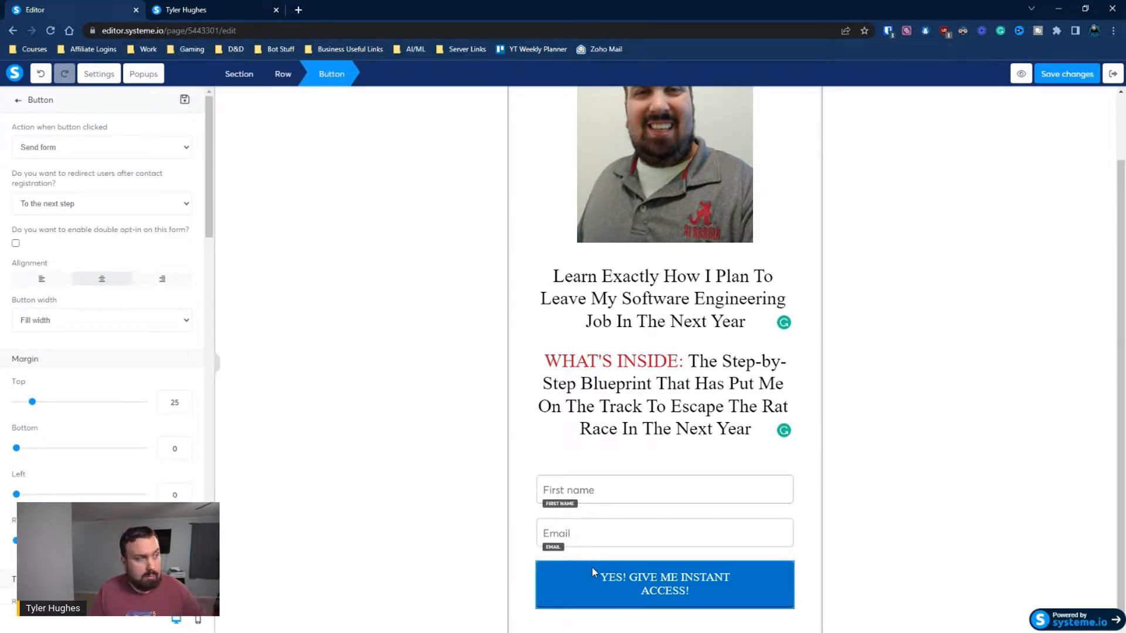
click(58, 148)
click(59, 163)
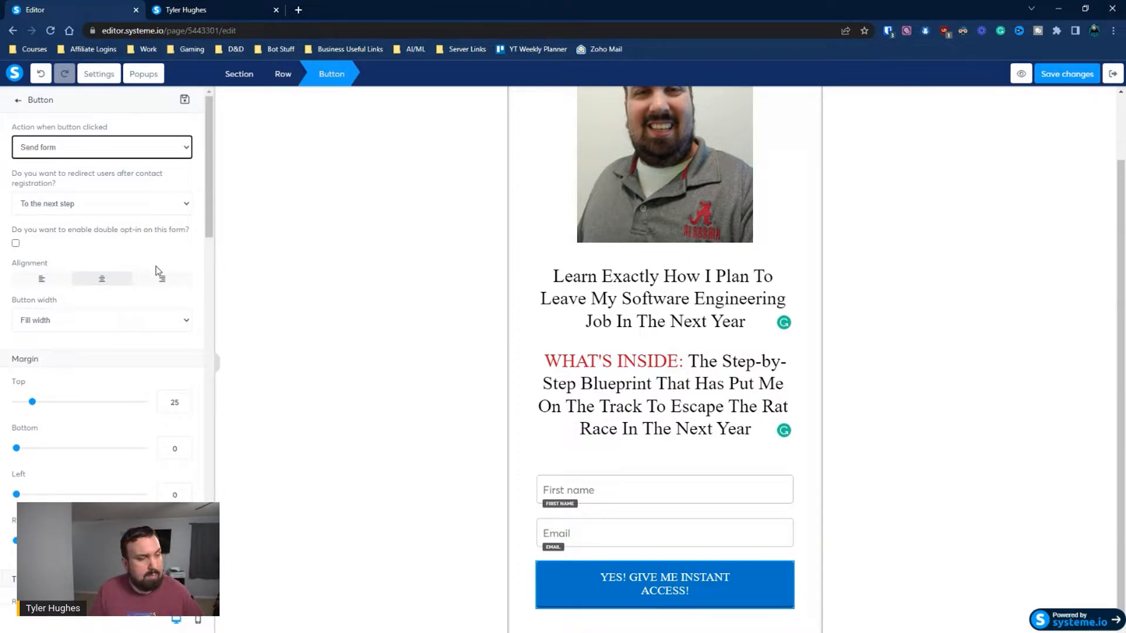
scroll(157, 246, down, 1)
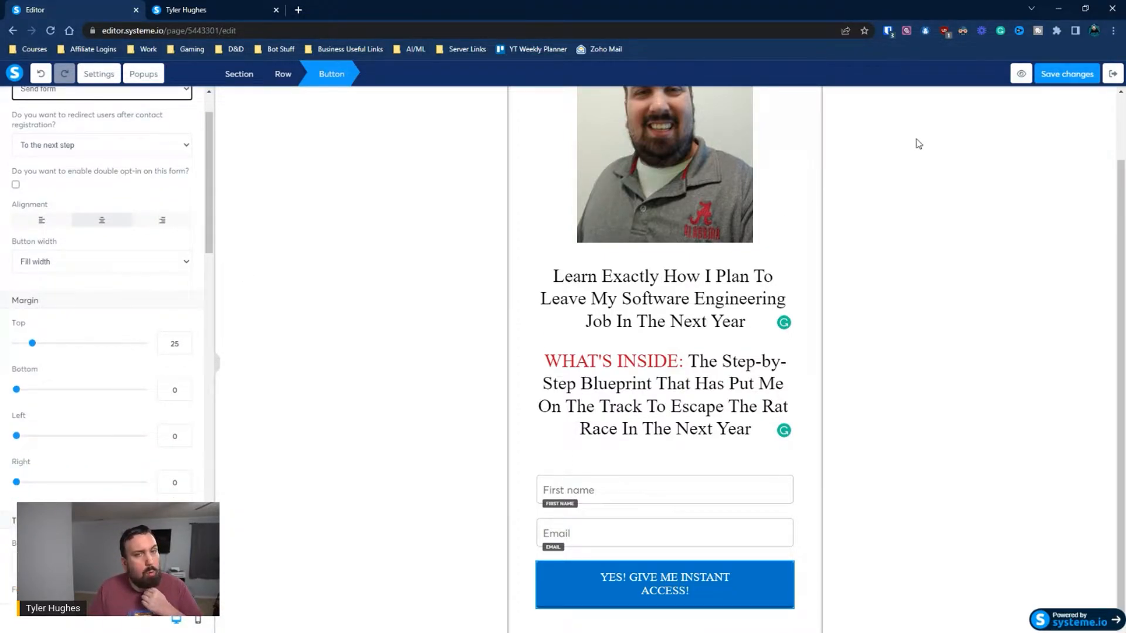
Save the opt-in page, exit its editor and open the funnel's Sales/Bridge Page for editing
click(1067, 73)
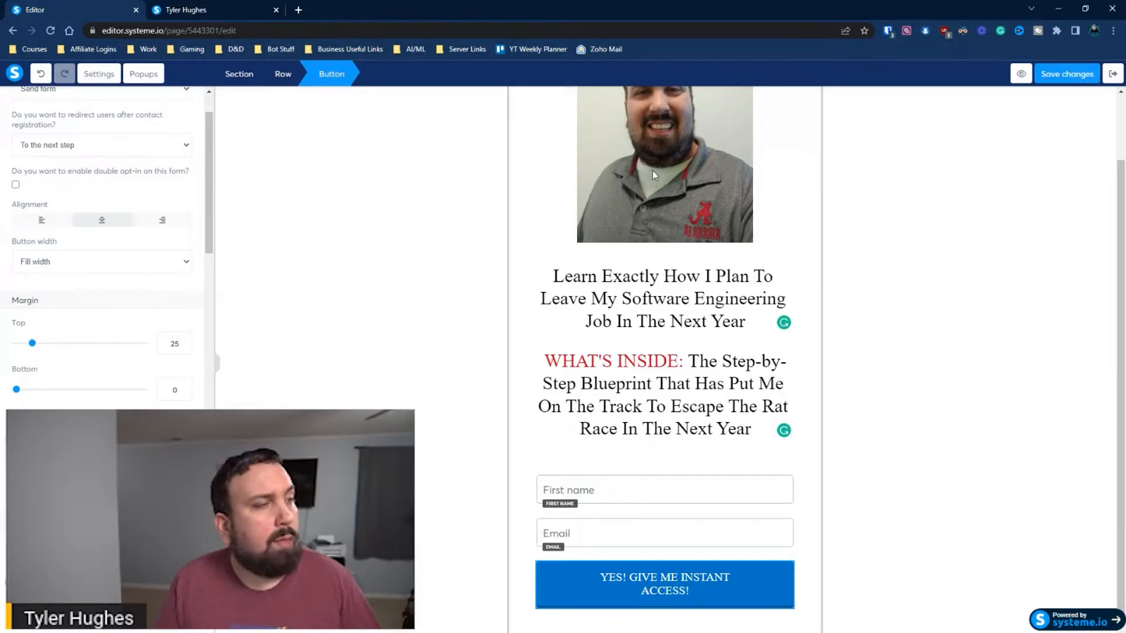
click(1112, 75)
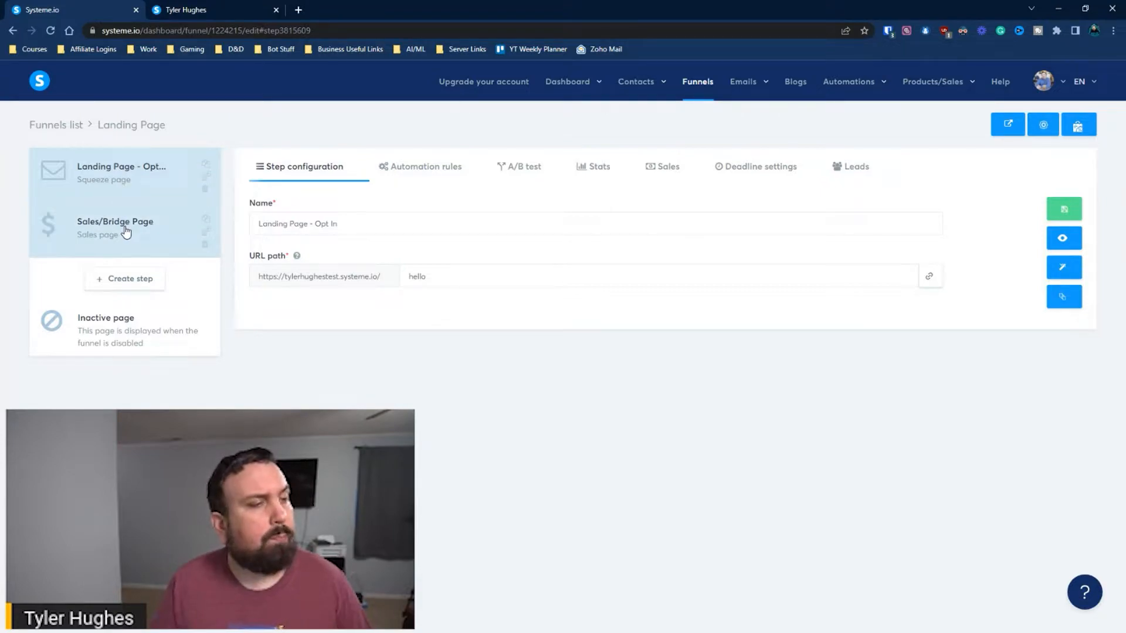
click(155, 233)
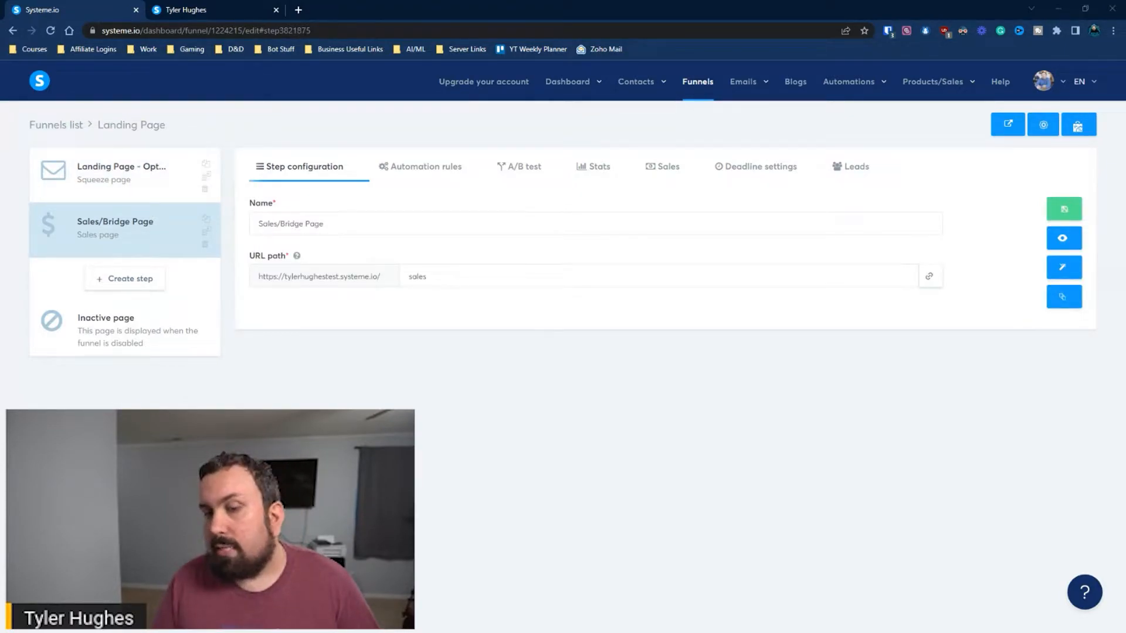
click(120, 175)
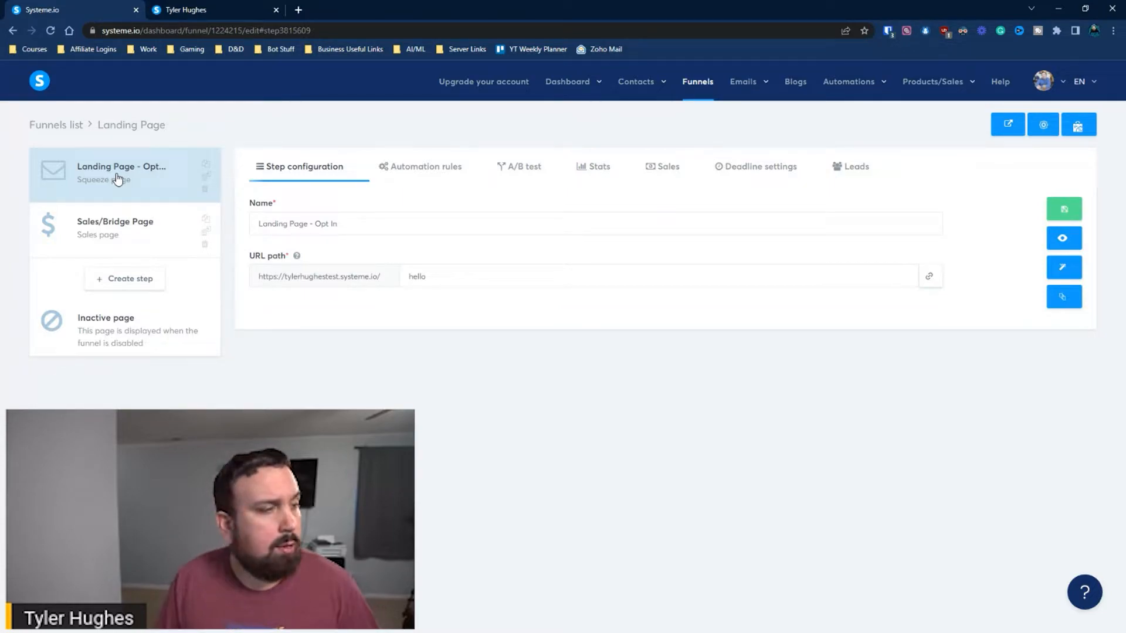
click(123, 222)
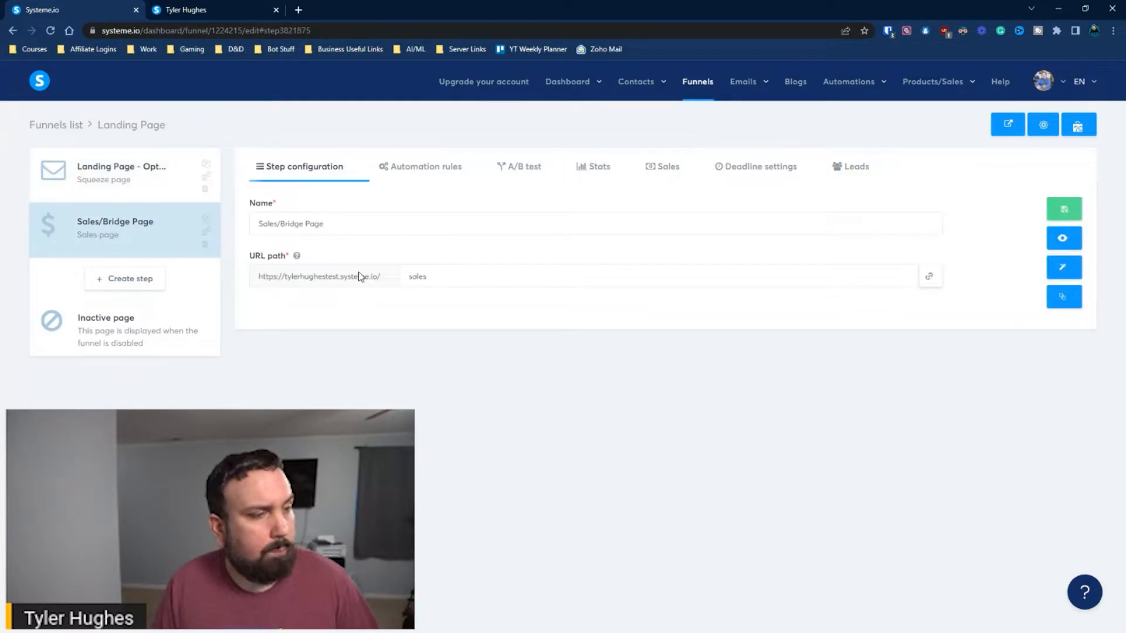
click(1063, 275)
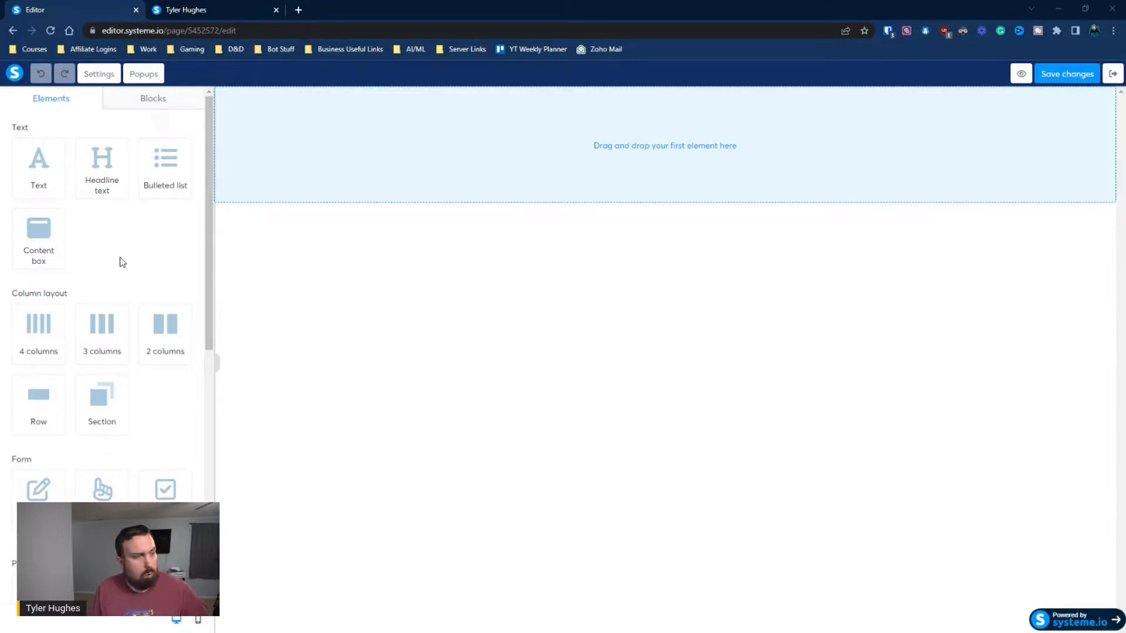
Add a row to the empty sales page and place a two-column layout beneath it
scroll(67, 280, down, 2)
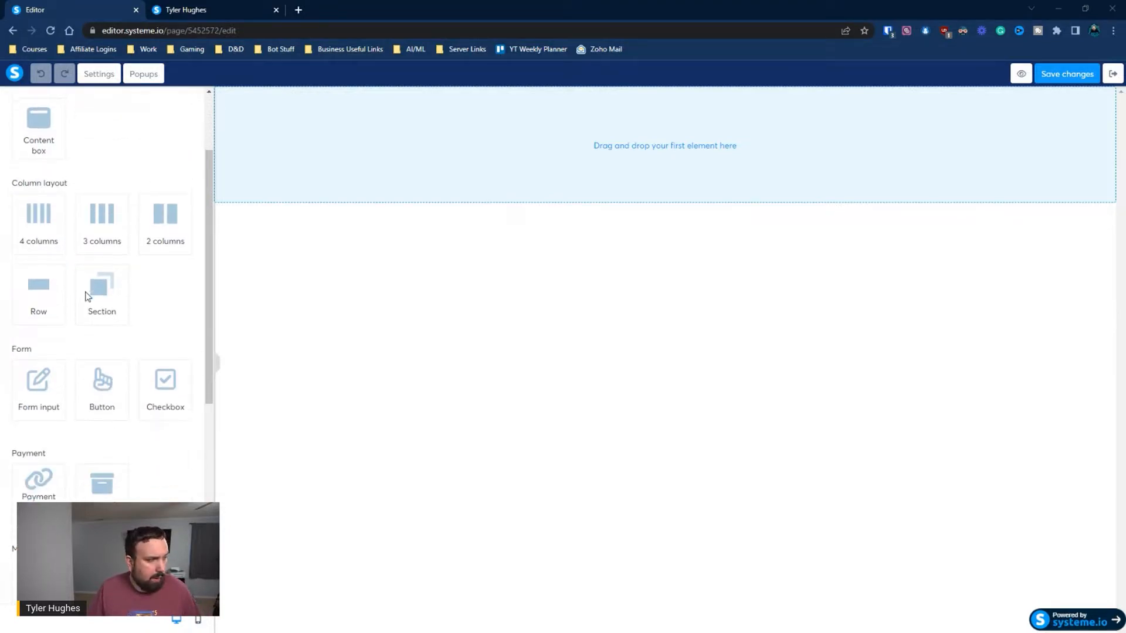
drag(58, 293, 659, 150)
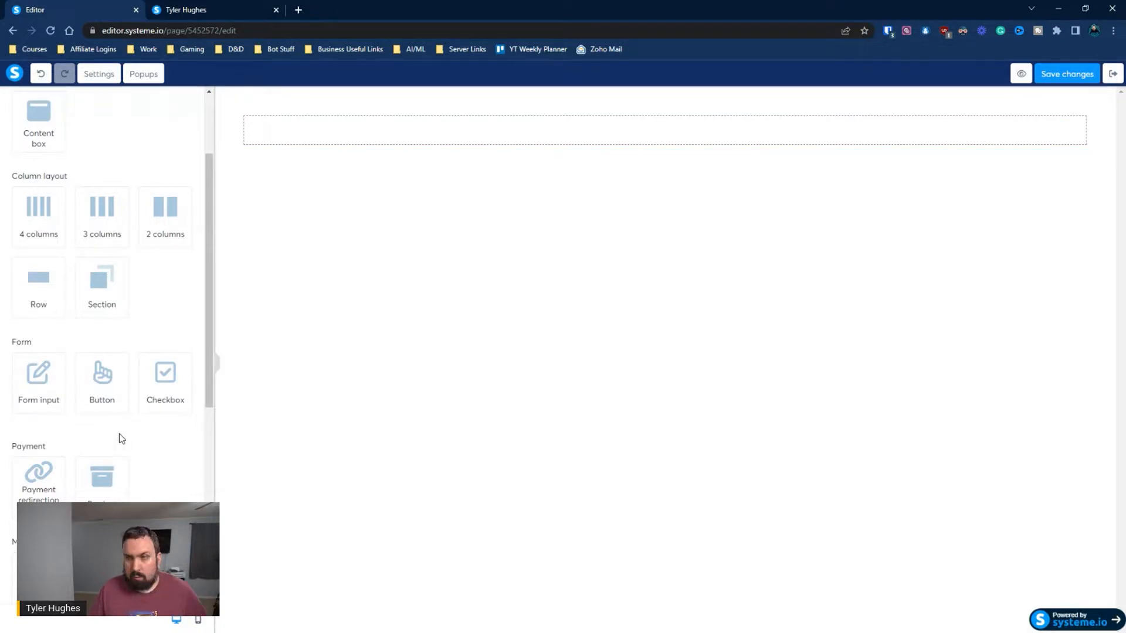
scroll(131, 475, down, 2)
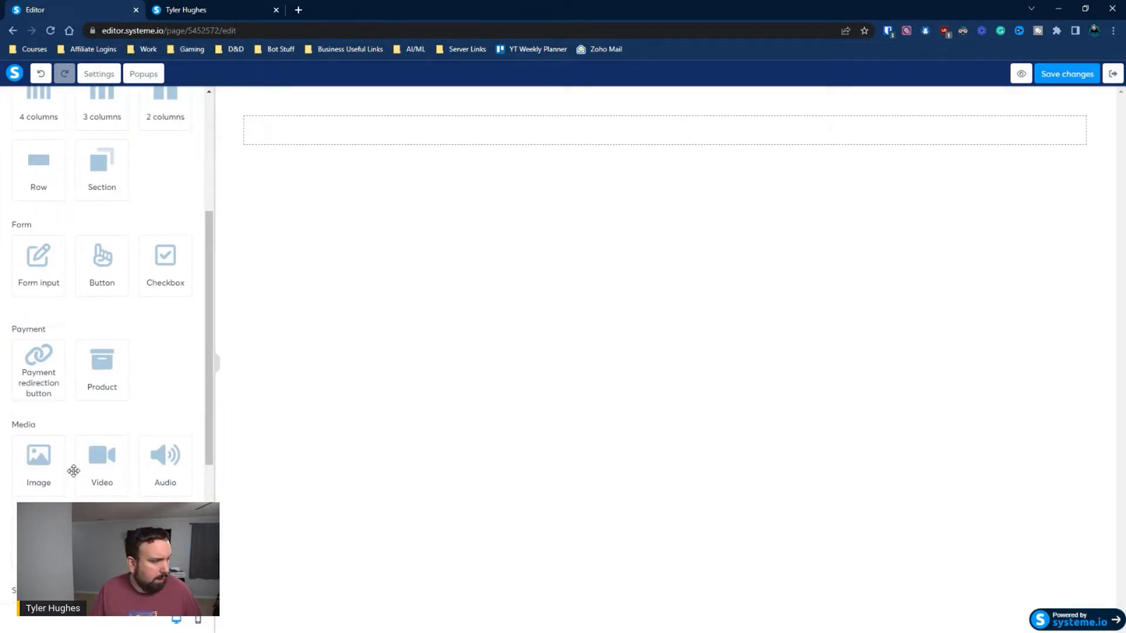
scroll(76, 337, up, 4)
drag(151, 342, 613, 151)
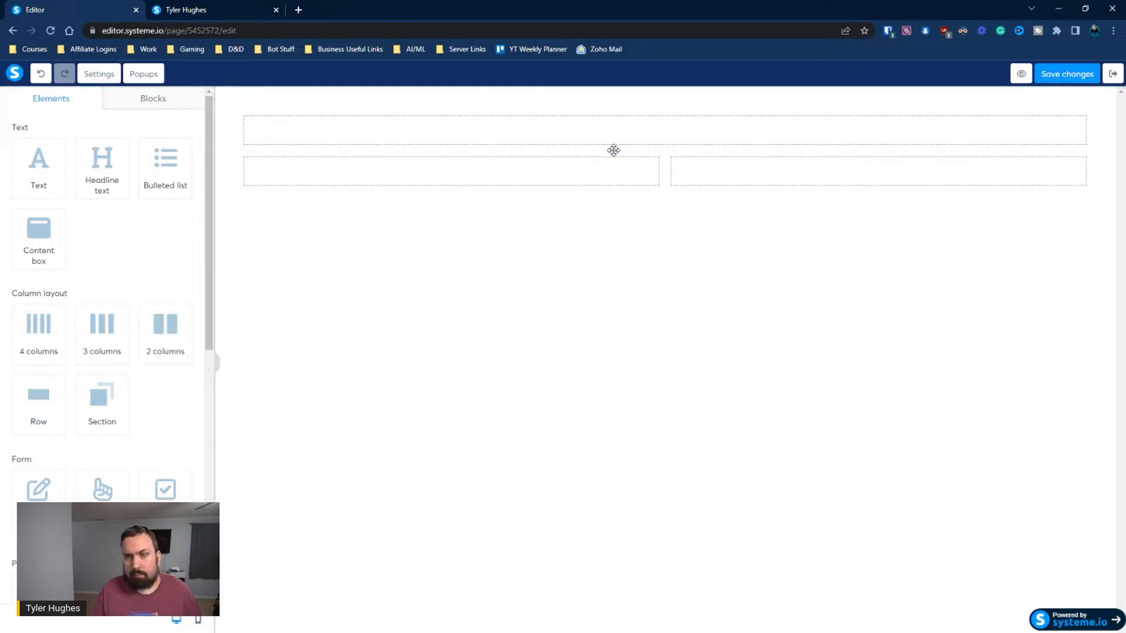
Set the left and right margins of the section holding the row and columns to 400
click(223, 150)
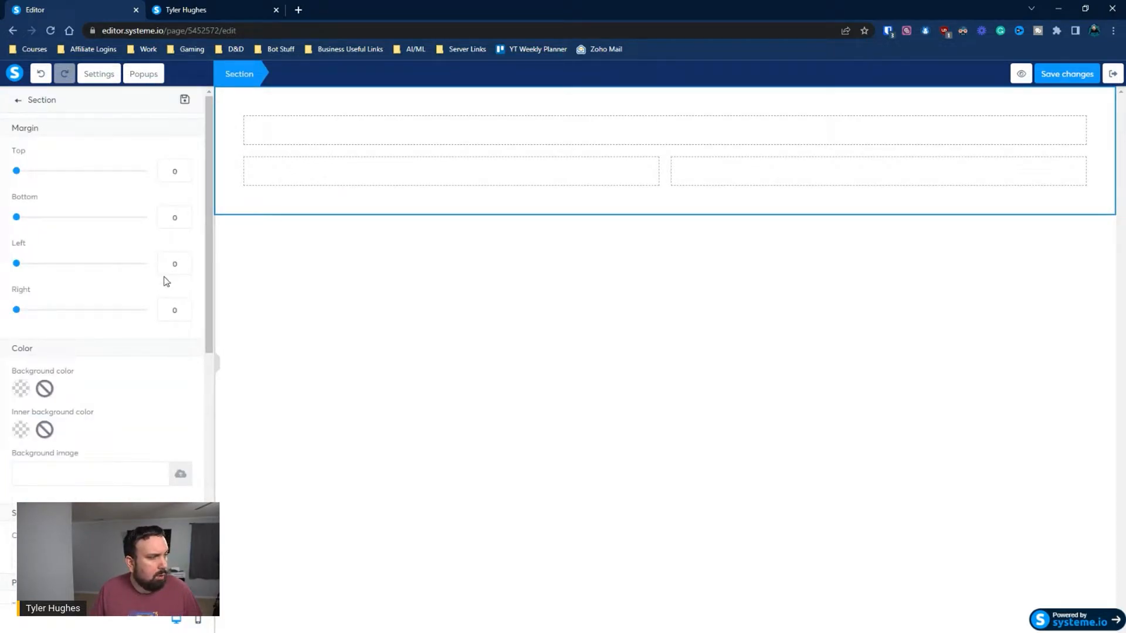
text(400)
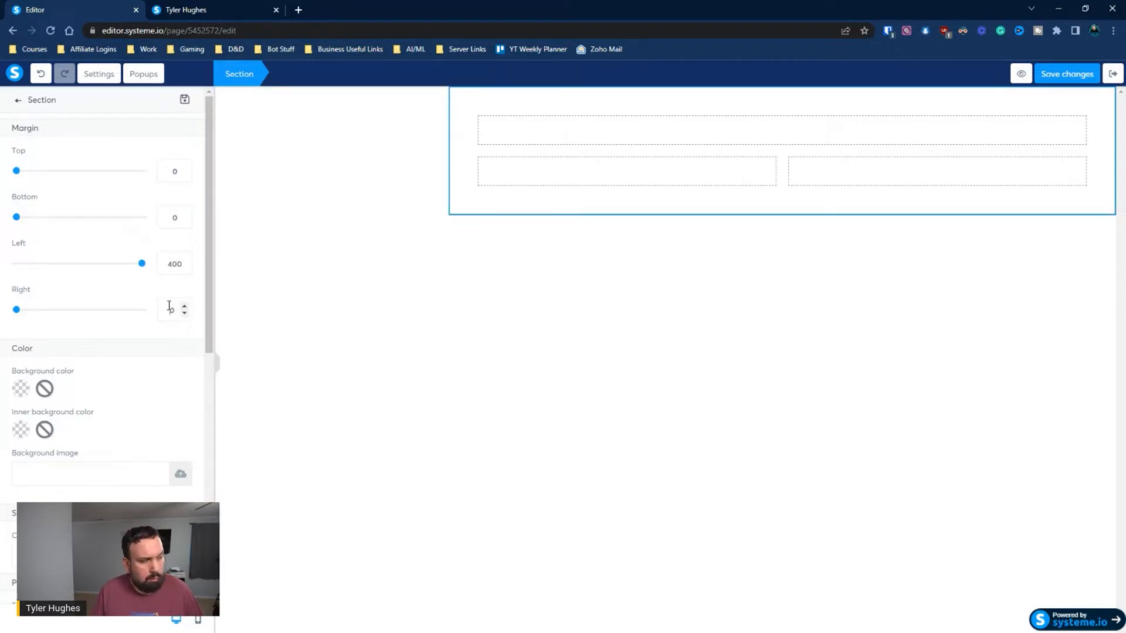
click(169, 305)
text(400)
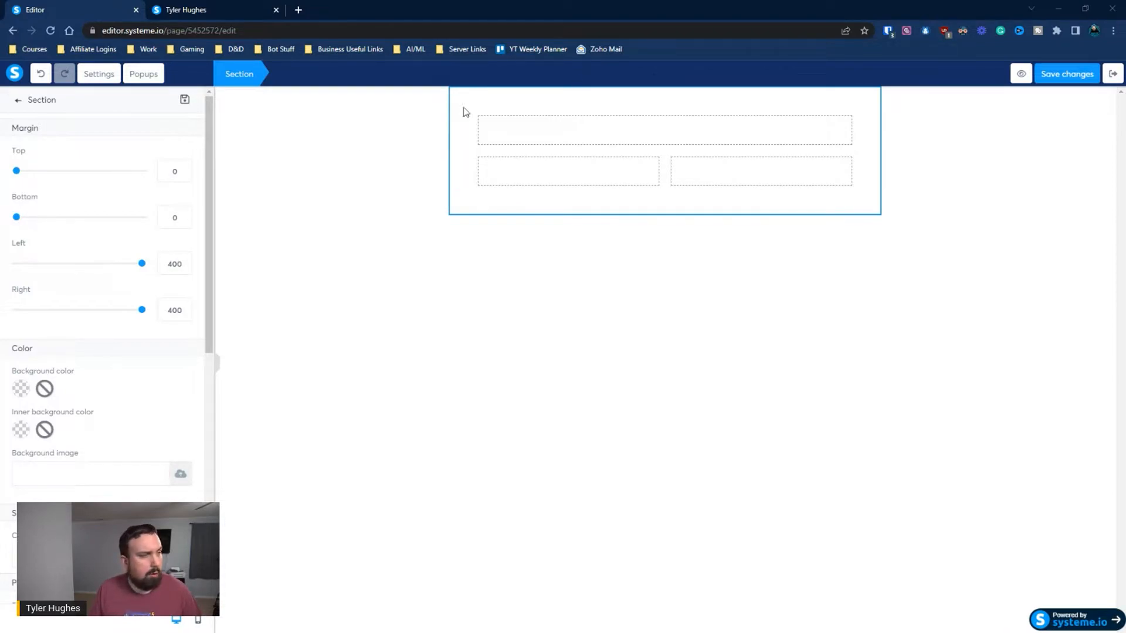
Add a headline to the top row reading "How I Plan to Leave My Software Engineering Job In The Next Year"
click(386, 183)
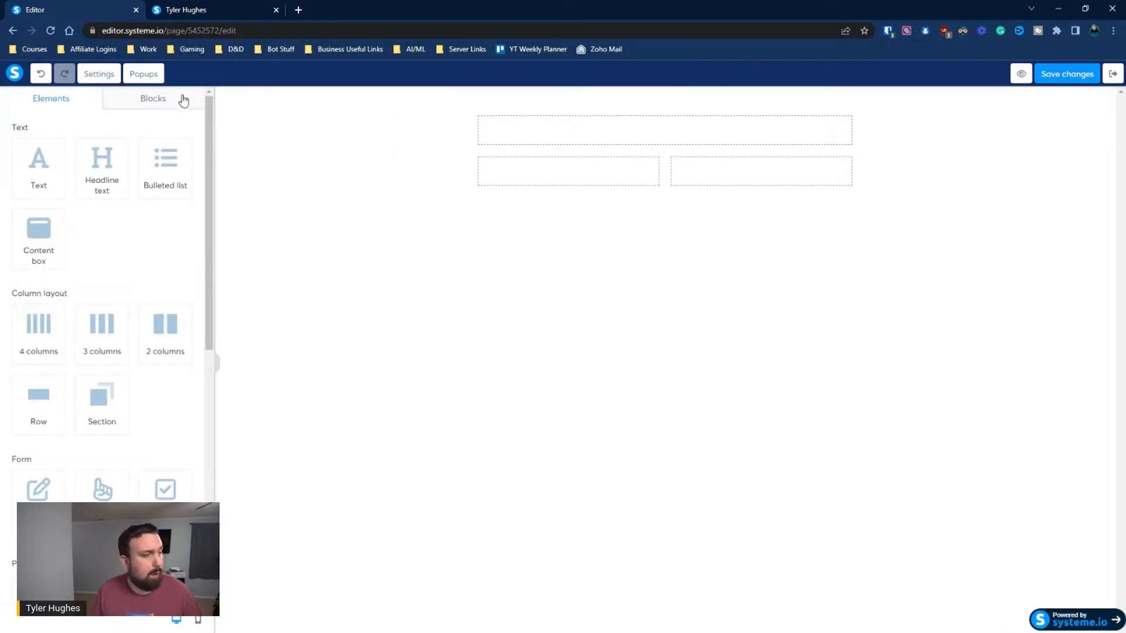
drag(97, 185, 657, 144)
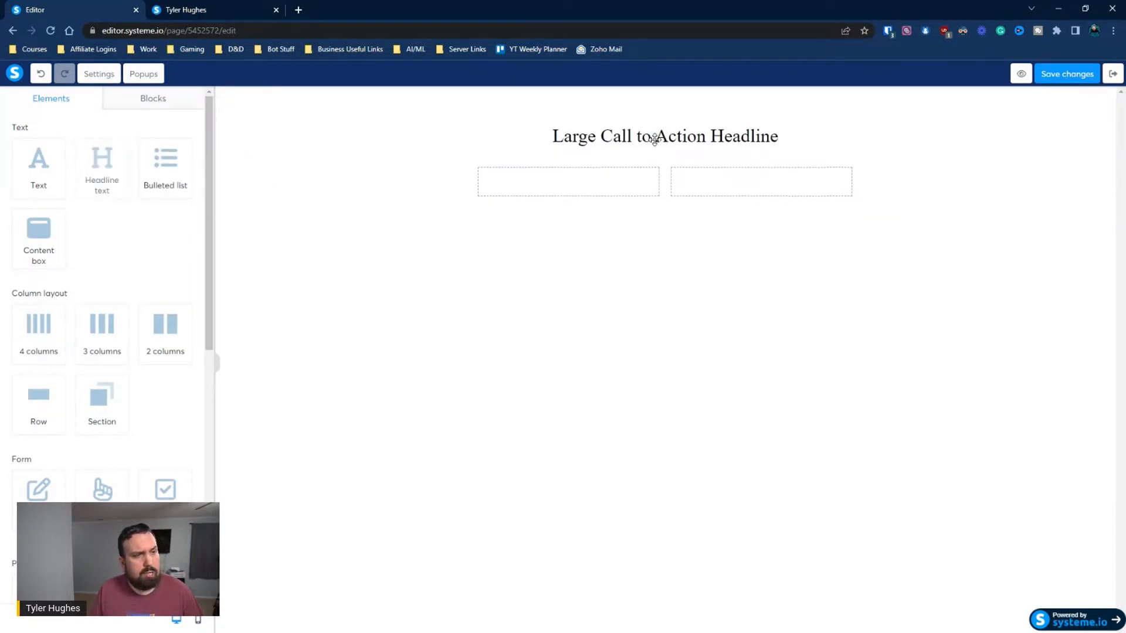
click(656, 141)
triple_click(655, 141)
text(How I Plan to Leave My Software Engineering Job In The Next Year)
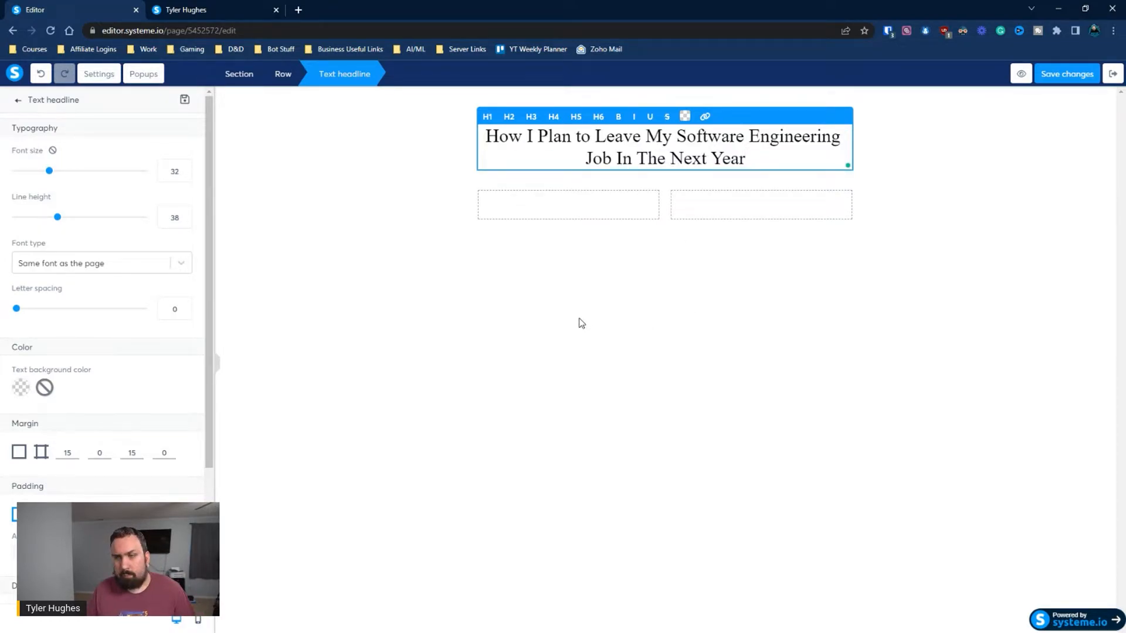
click(534, 328)
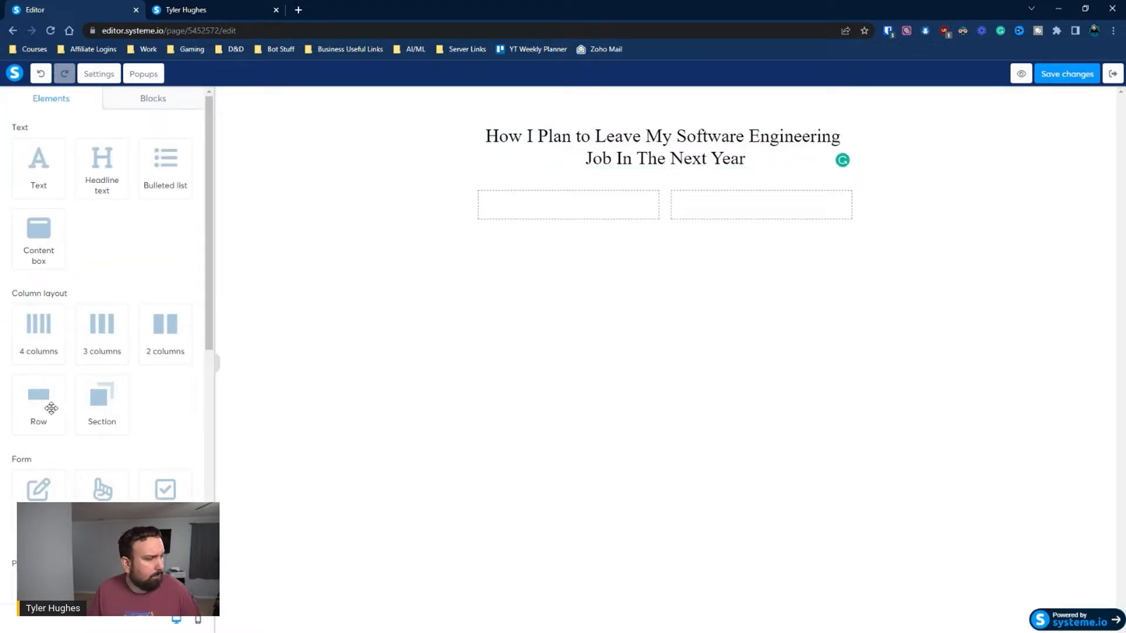
Place a video element in the first of the two columns and open its settings
scroll(58, 402, down, 4)
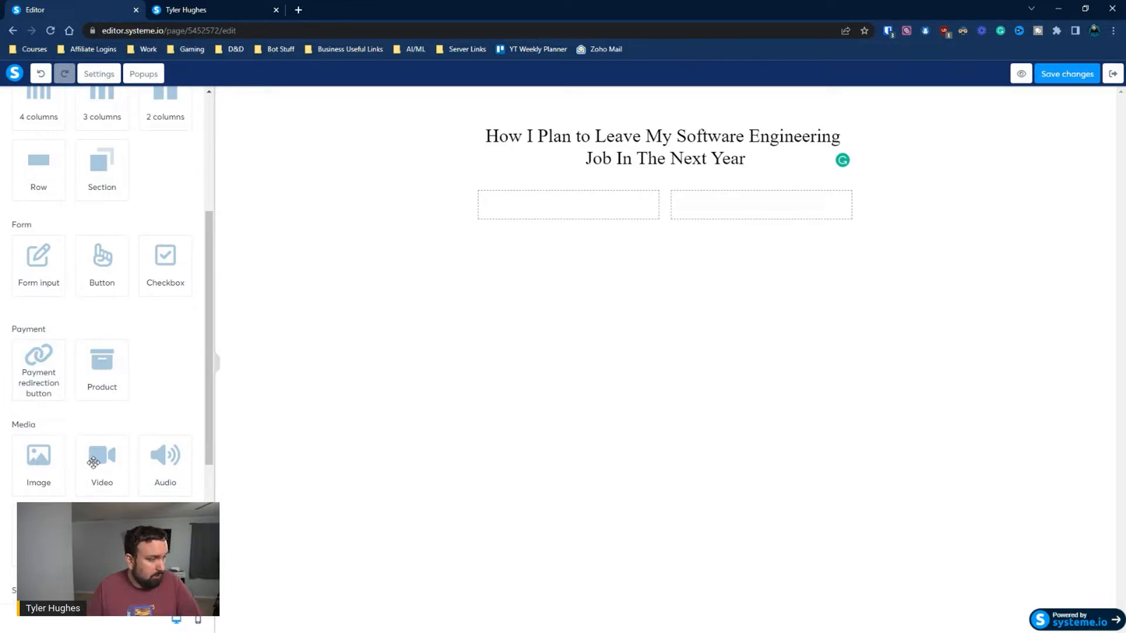
drag(94, 463, 574, 202)
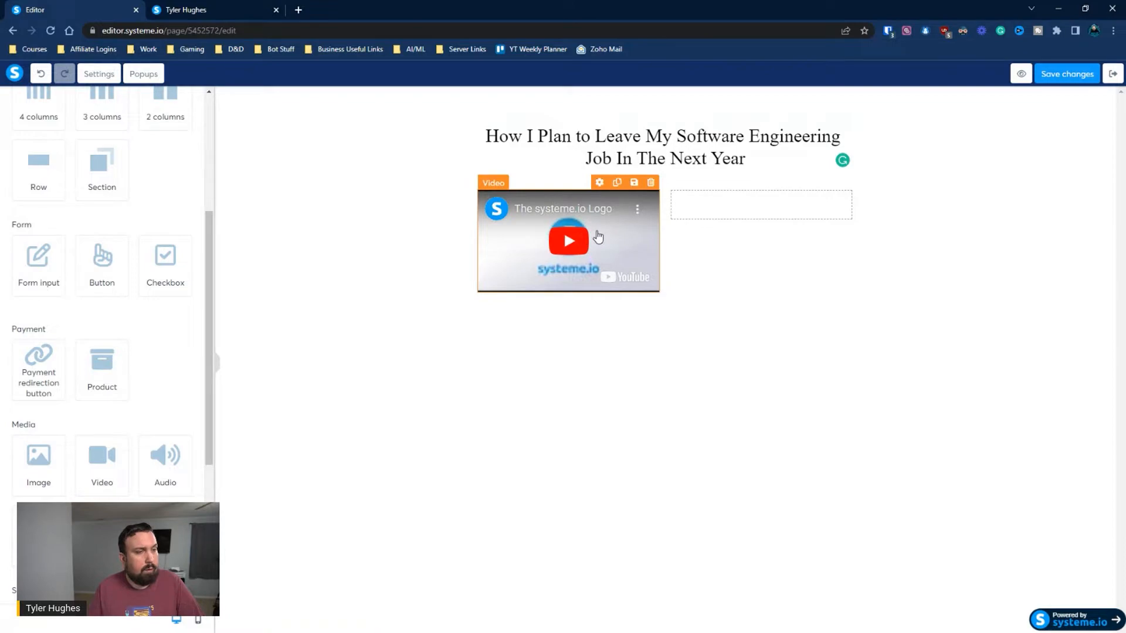
click(604, 226)
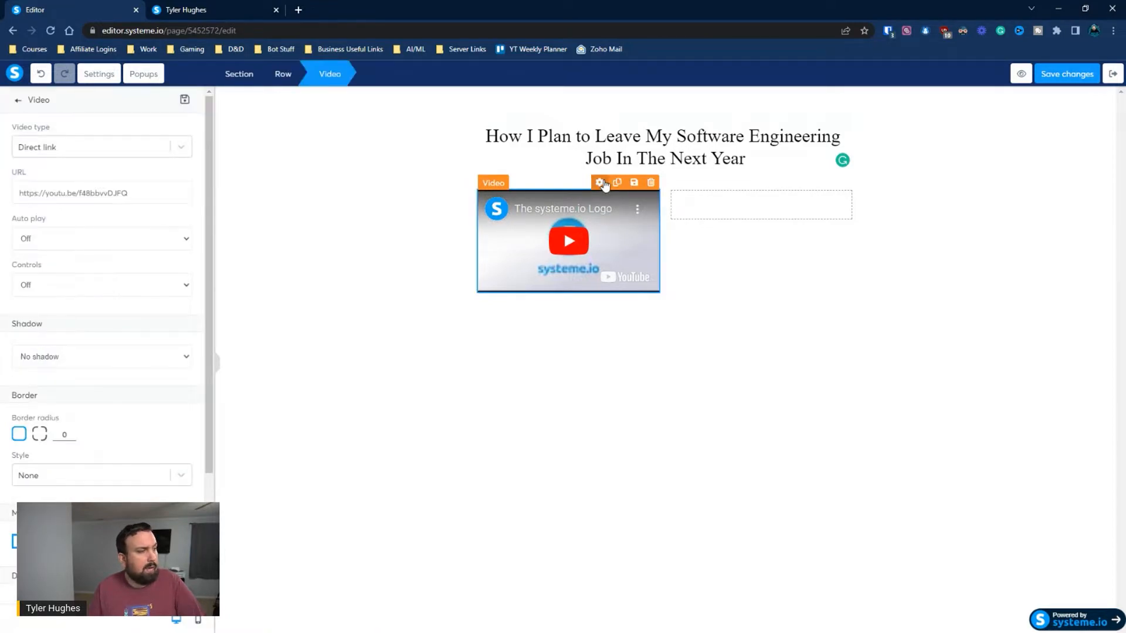
Switch the video type to Upload file, look through the uploaded videos and close the picker without inserting one
click(123, 150)
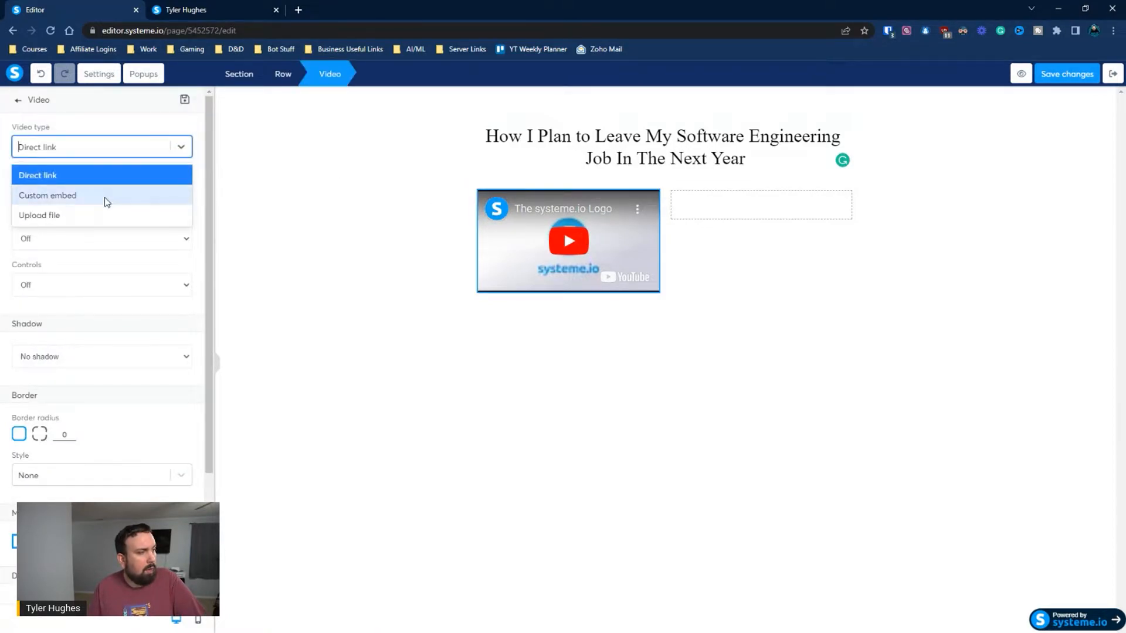
click(106, 244)
click(181, 146)
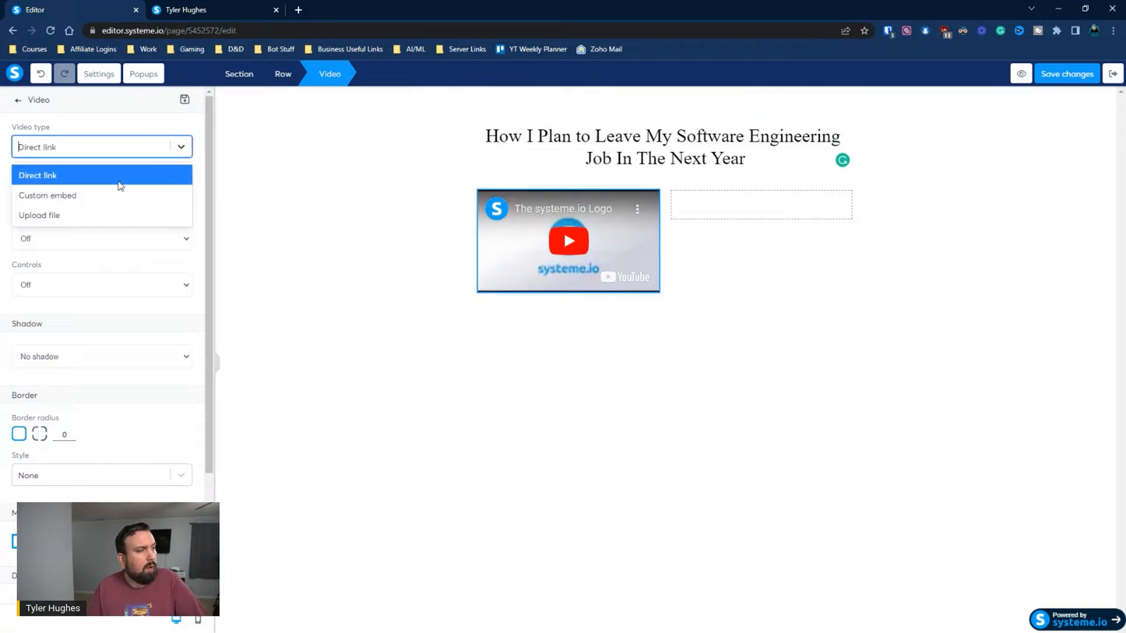
click(82, 218)
click(178, 149)
click(178, 149)
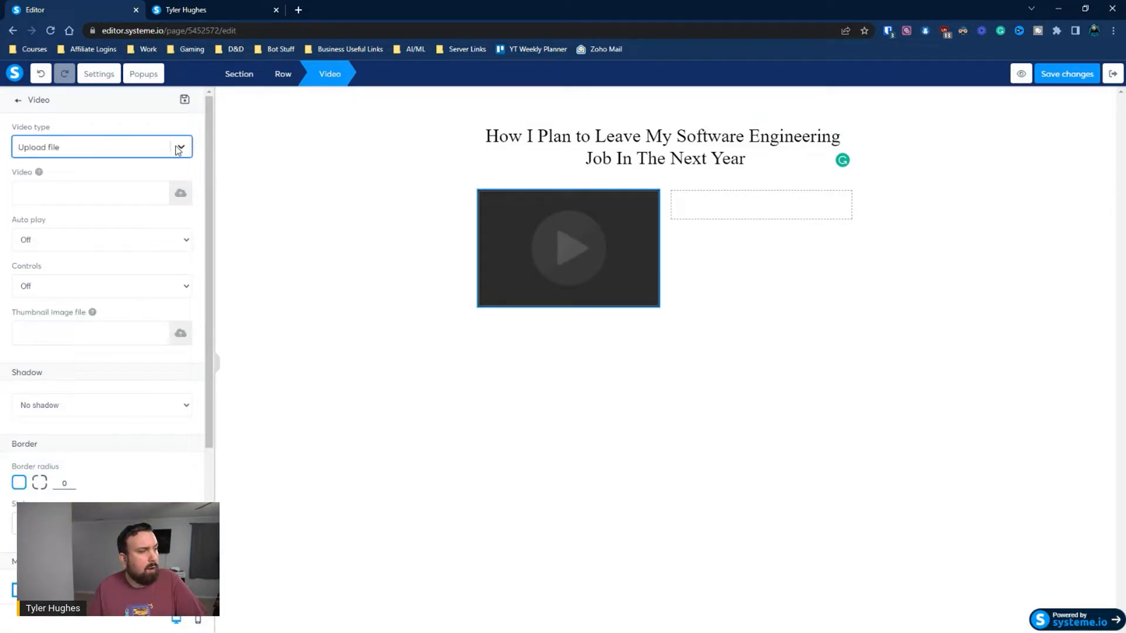
click(181, 194)
click(622, 226)
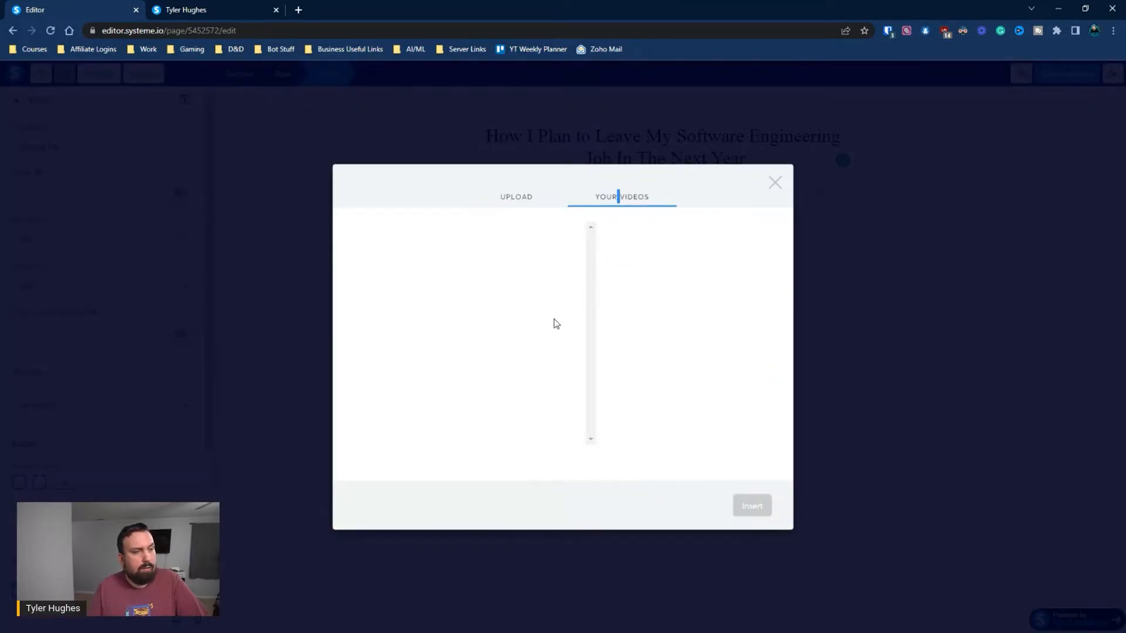
click(774, 183)
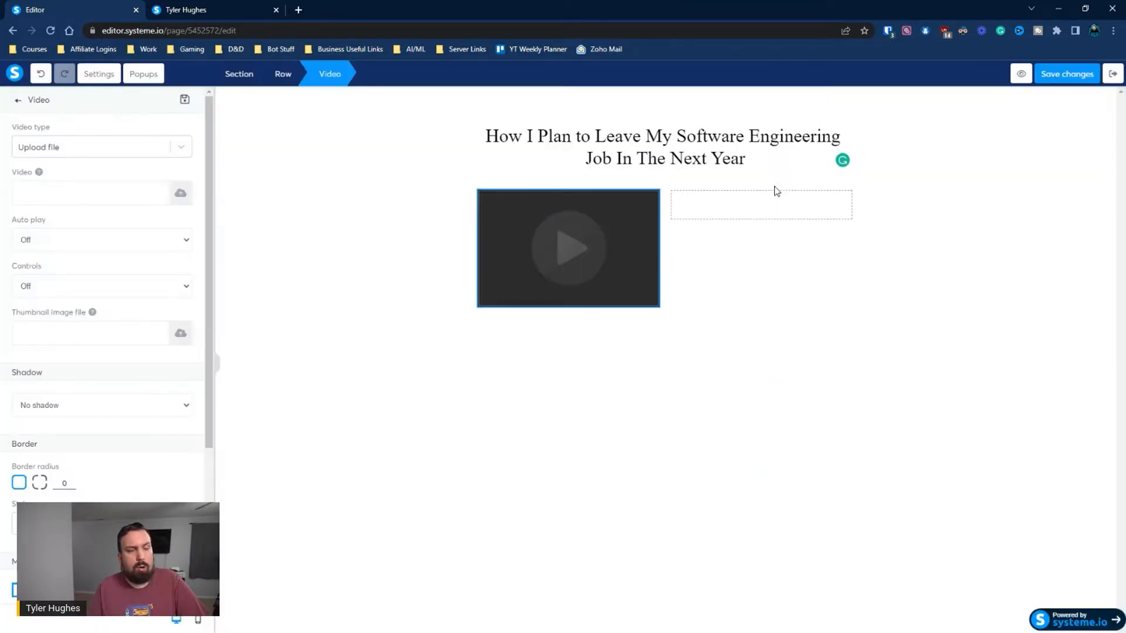
Return the video type to Direct link, and undo the video type changes to restore the default video
click(108, 151)
click(82, 177)
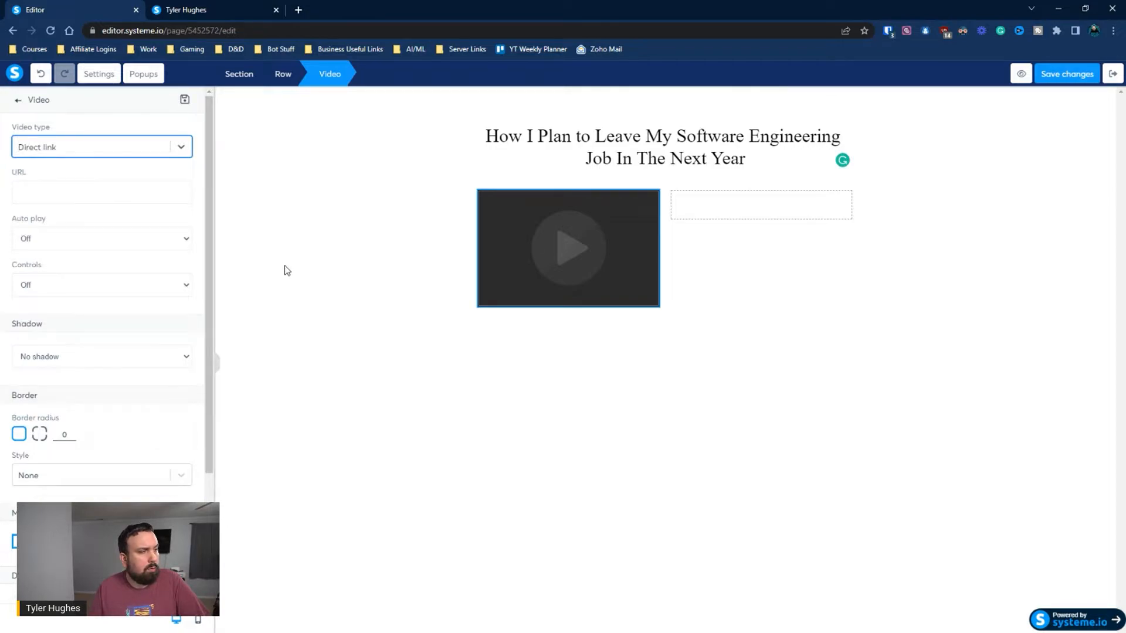
click(41, 75)
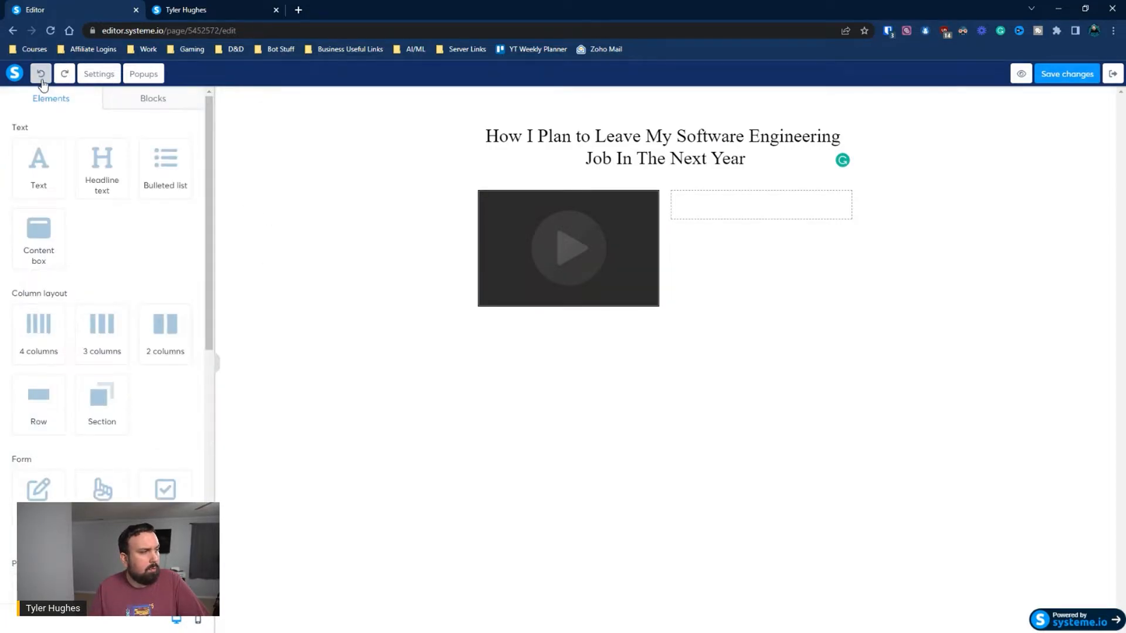
click(40, 74)
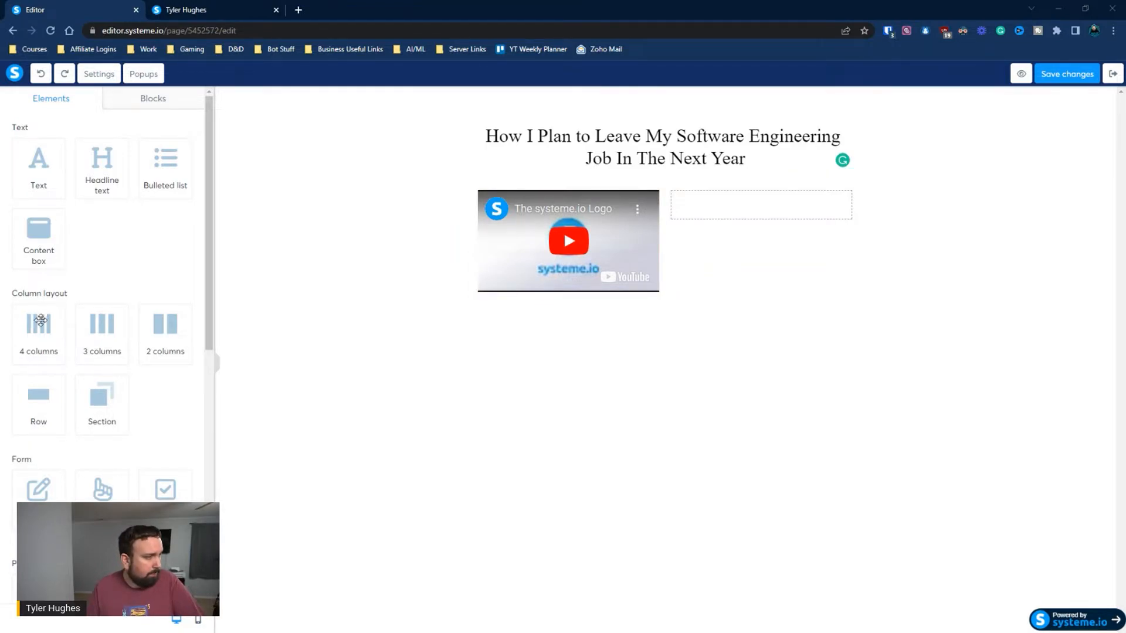
Add a headline to the empty column beside the video reading "Juice Box with" followed by the two presenters' full names
drag(88, 179, 740, 209)
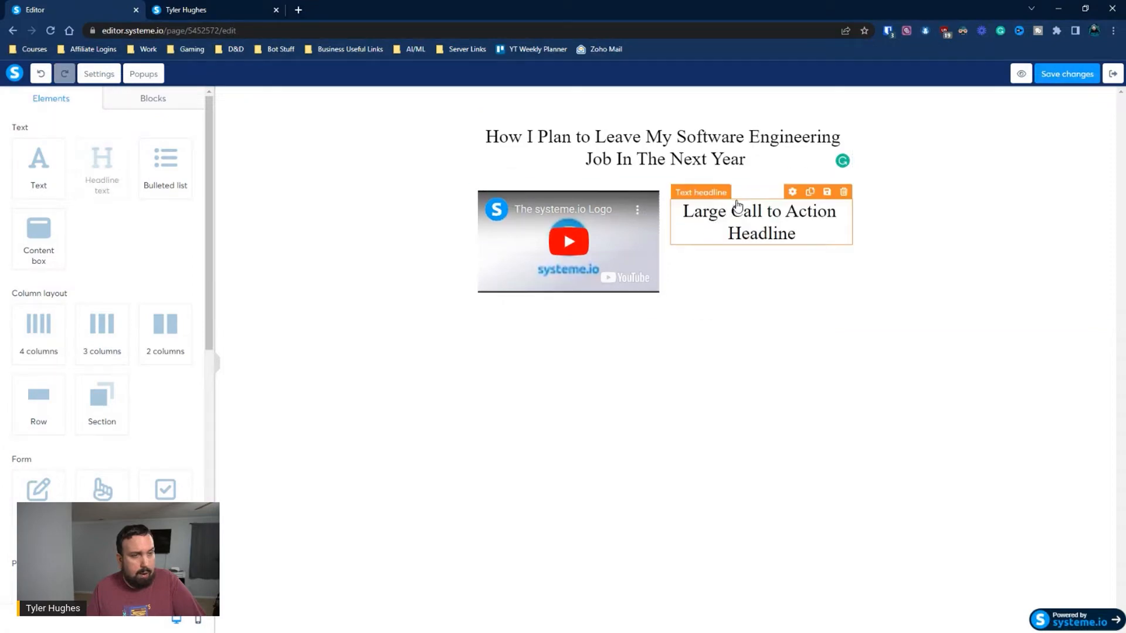
click(746, 211)
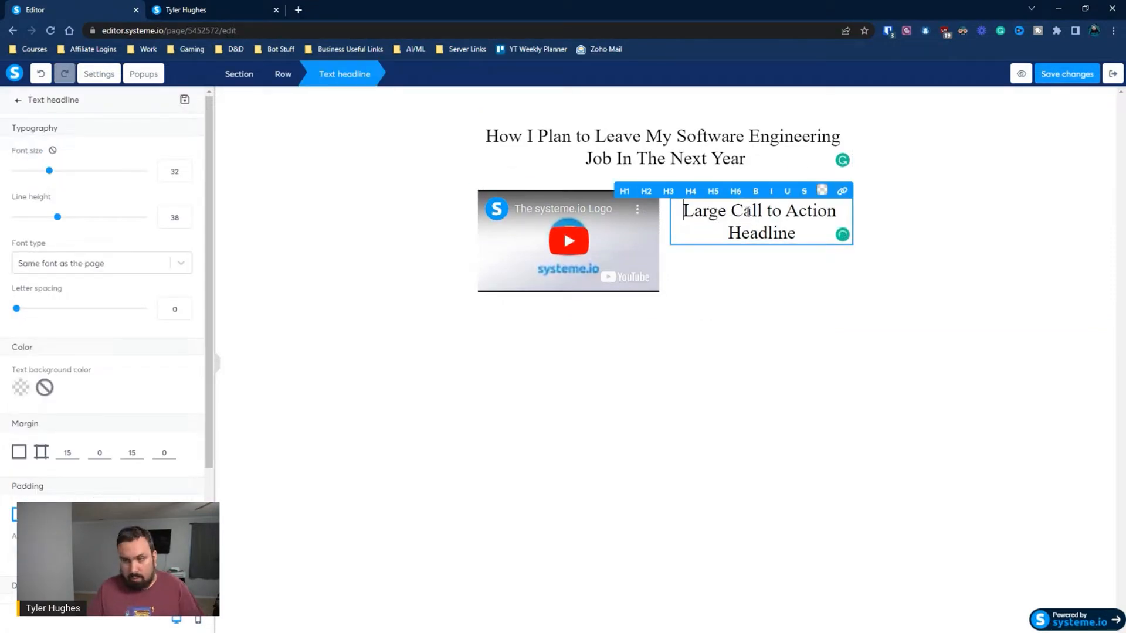
key(ctrl+a)
text(Ju)
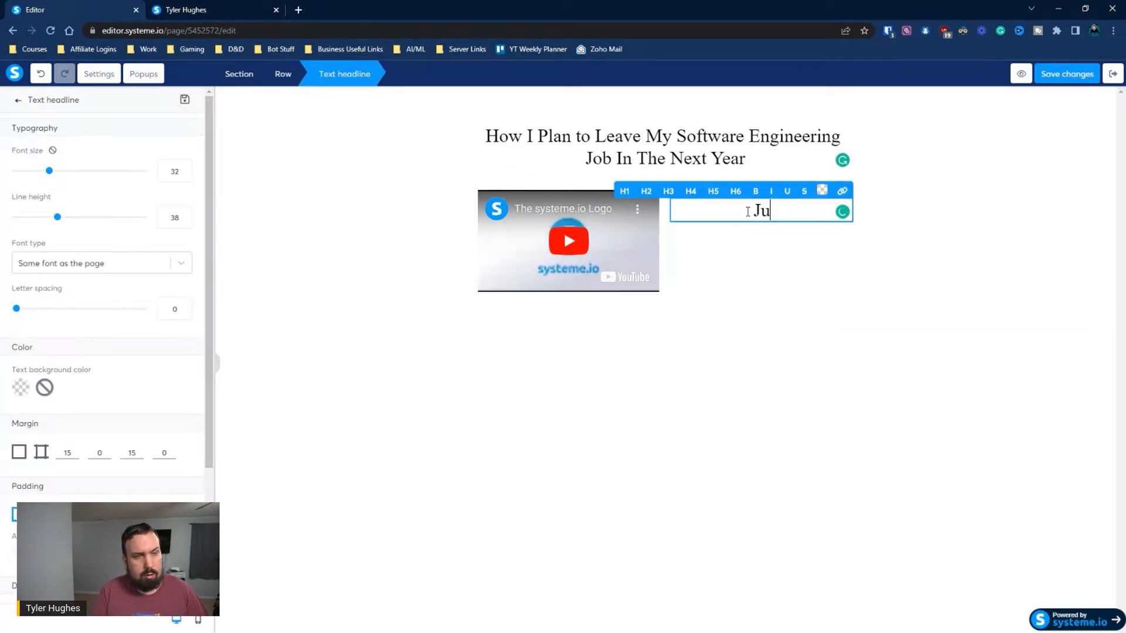
text(ice Box wit)
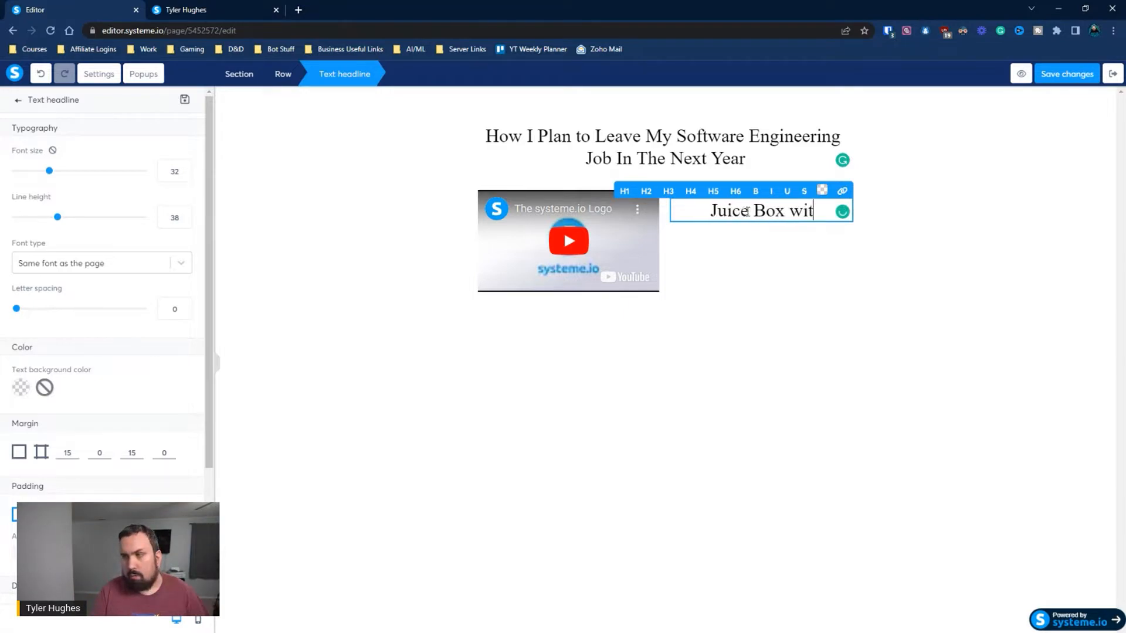
text(h Nat)
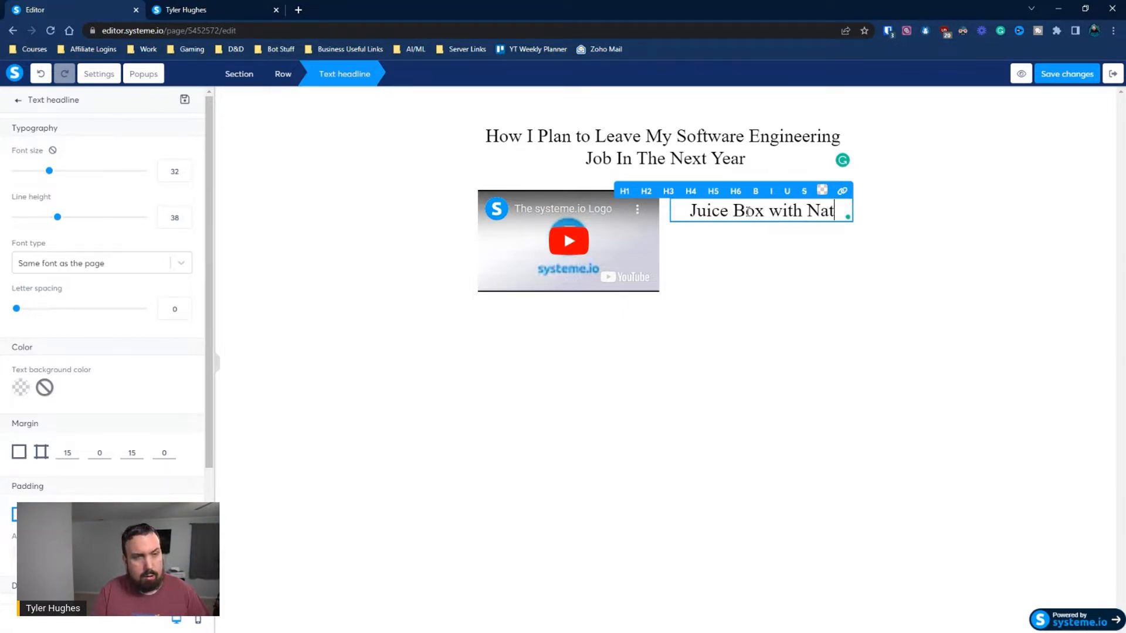
text(e Ryan and )
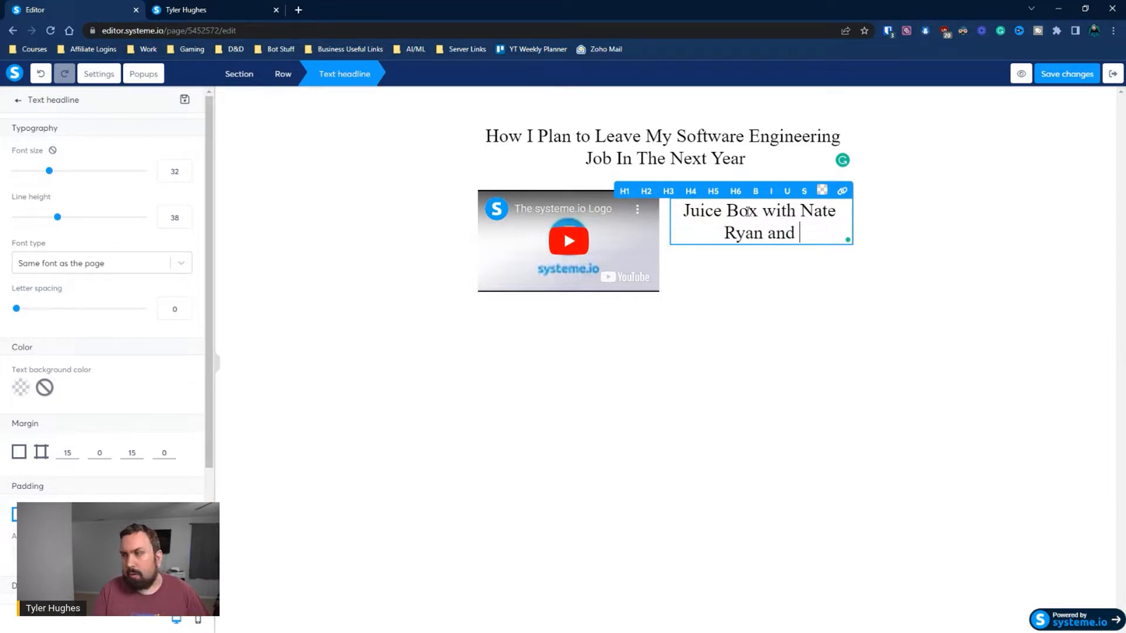
text(Flip Moss)
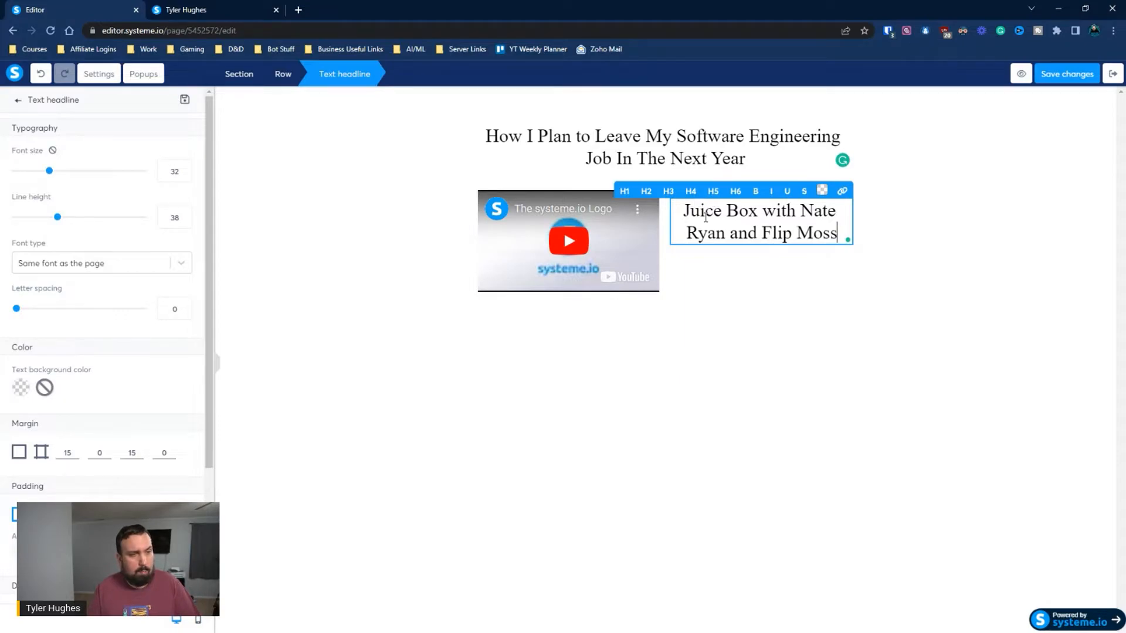
Format the whole headline beside the video as H5
key(ctrl+a)
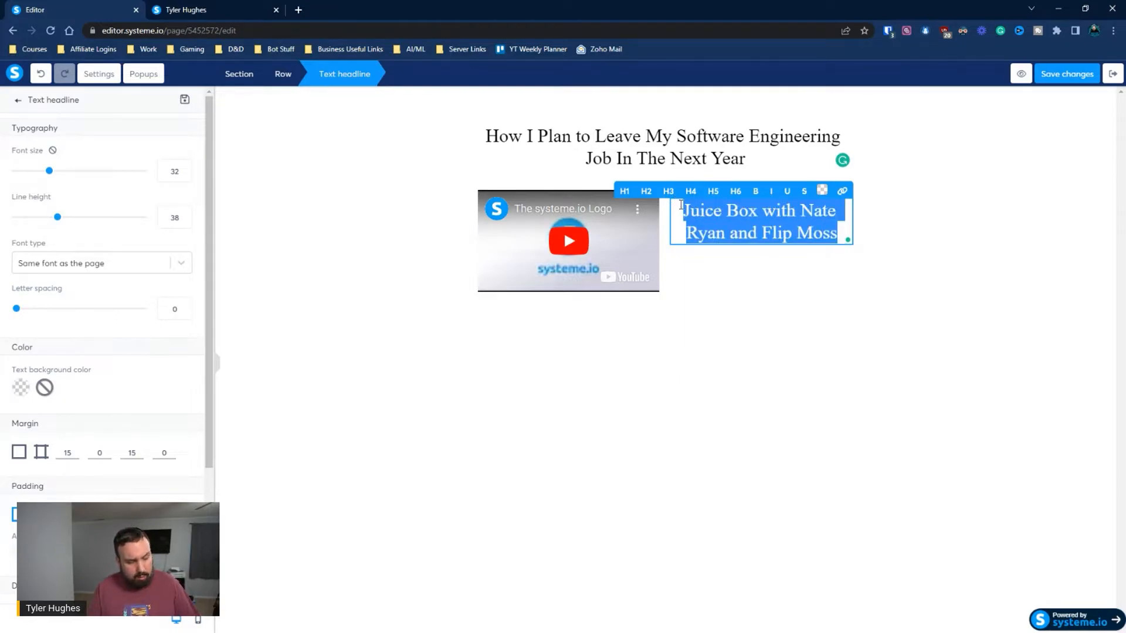
click(692, 192)
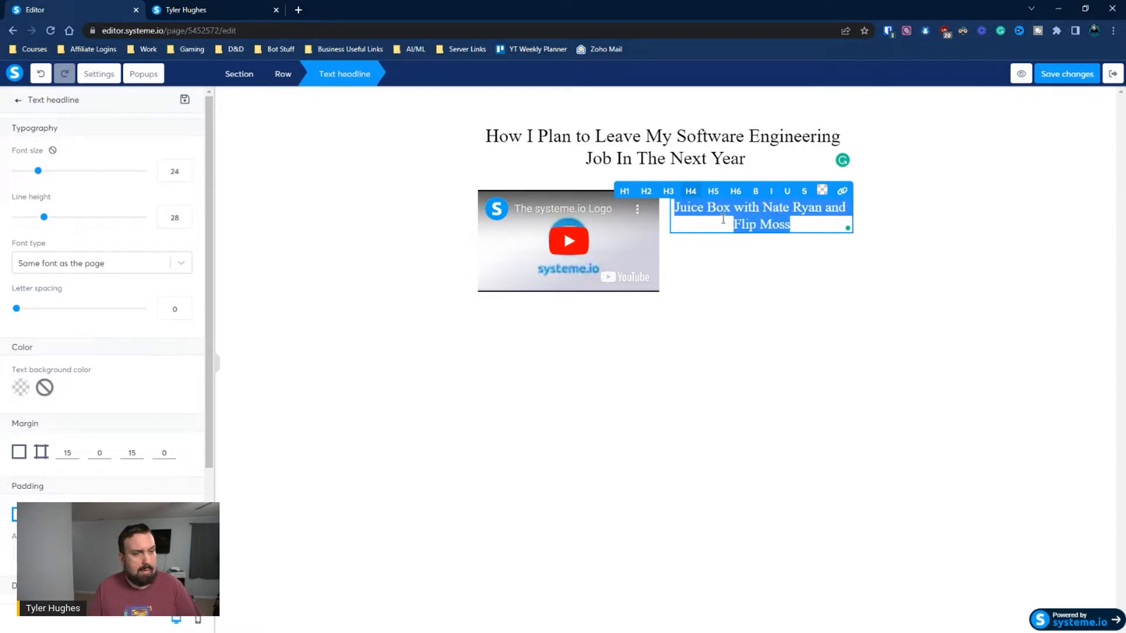
click(714, 193)
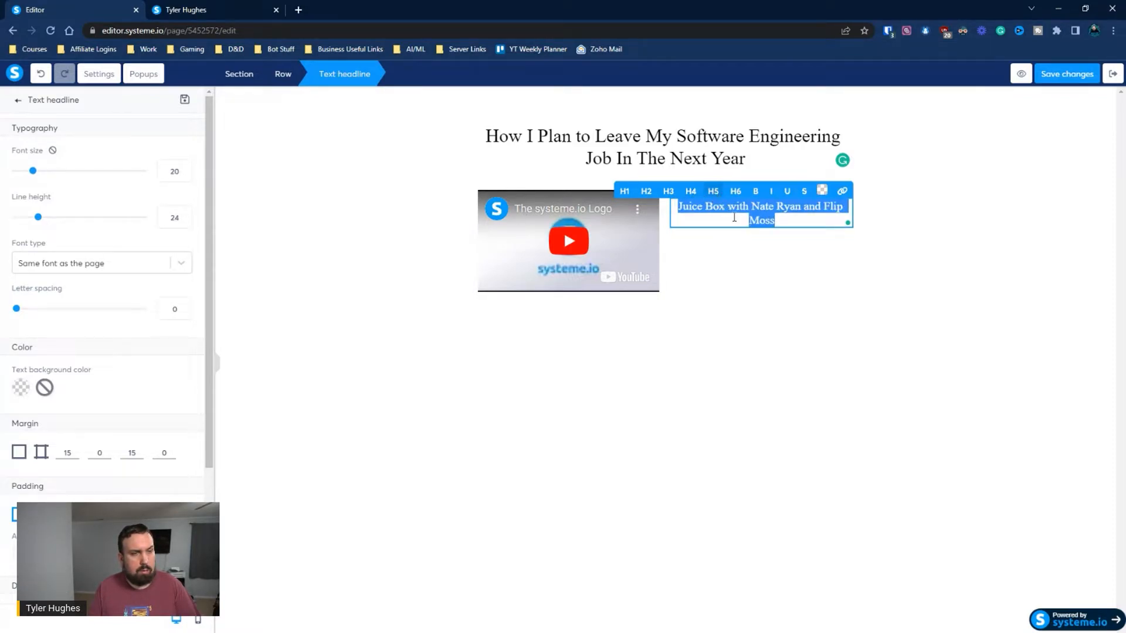
click(785, 263)
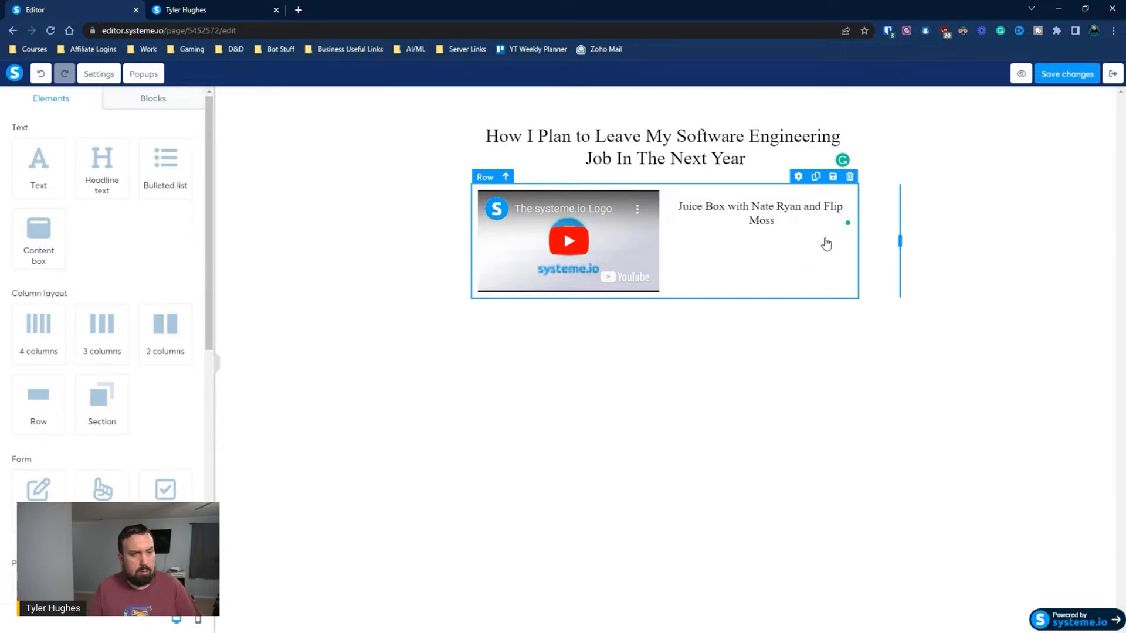
Save the sales page, preview it and return to the editor
click(1057, 79)
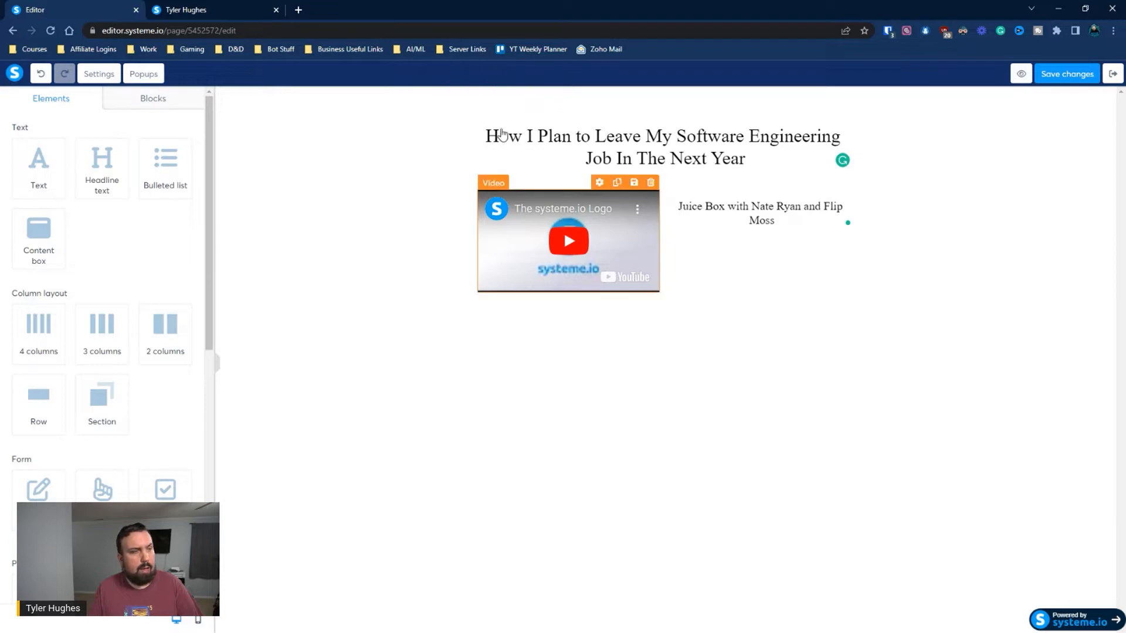
click(1020, 73)
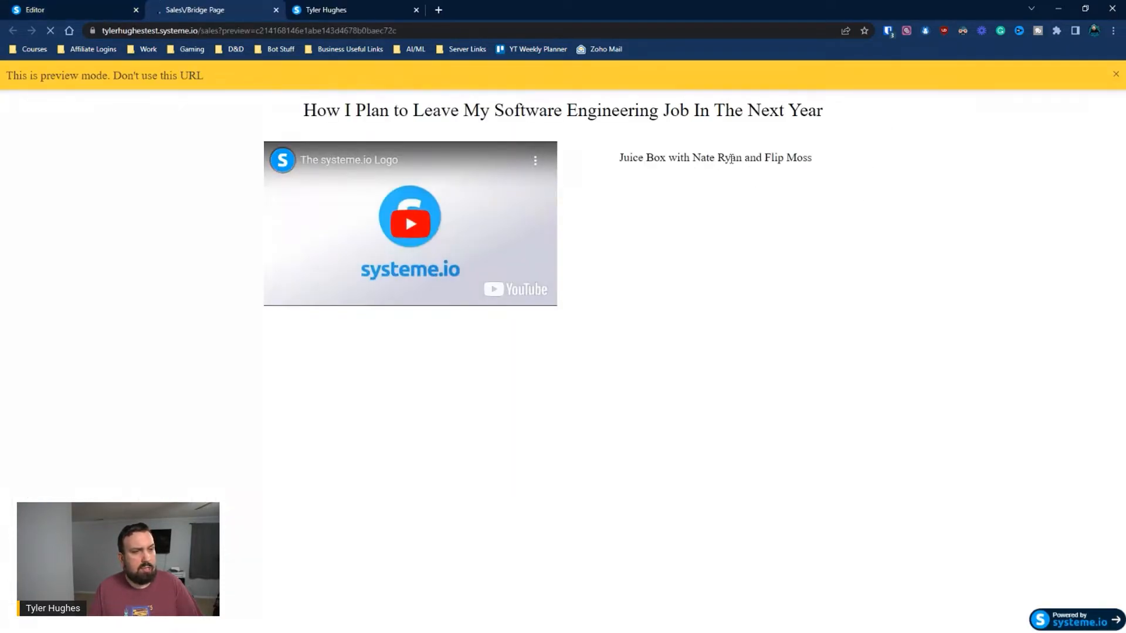
click(108, 9)
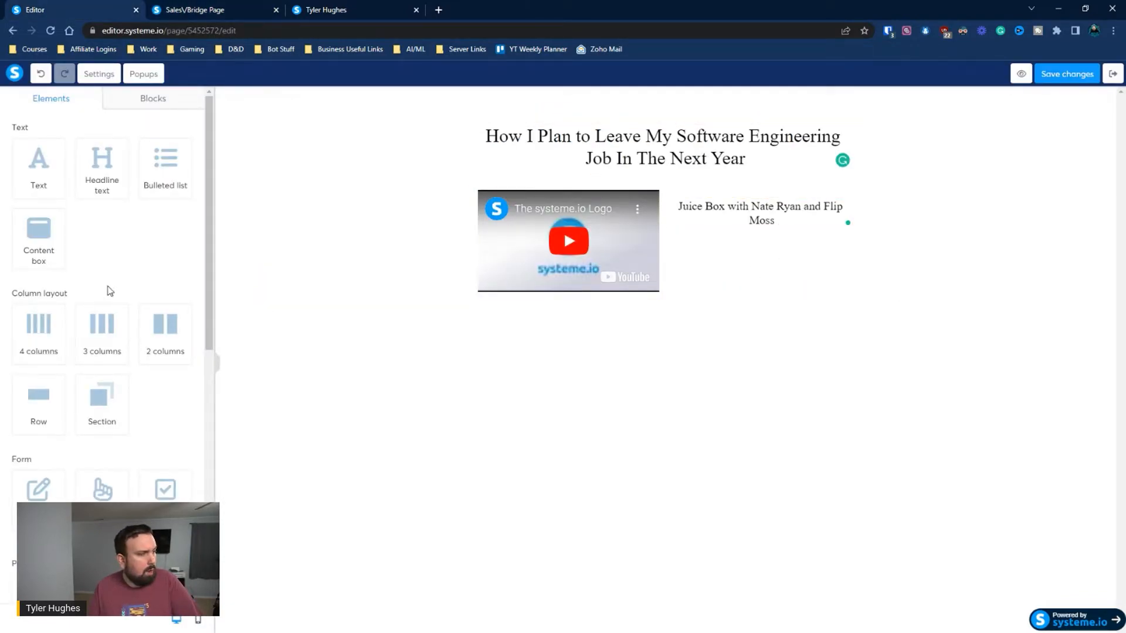
Place a bulleted list beneath the headline in the column beside the video
scroll(194, 370, down, 1)
scroll(193, 363, down, 6)
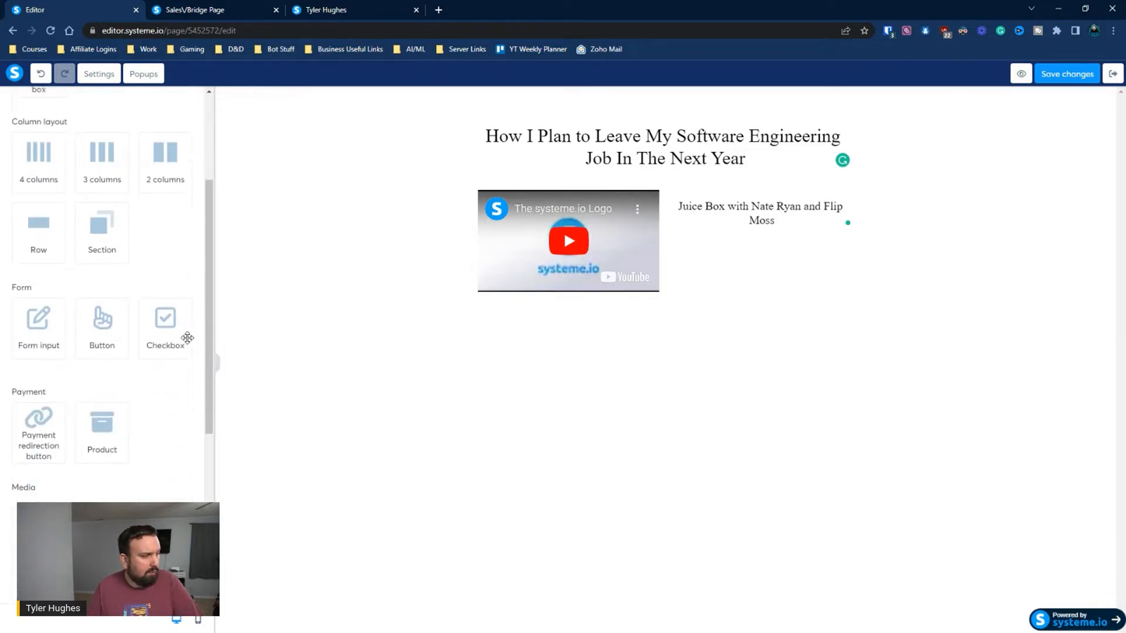
scroll(183, 332, down, 2)
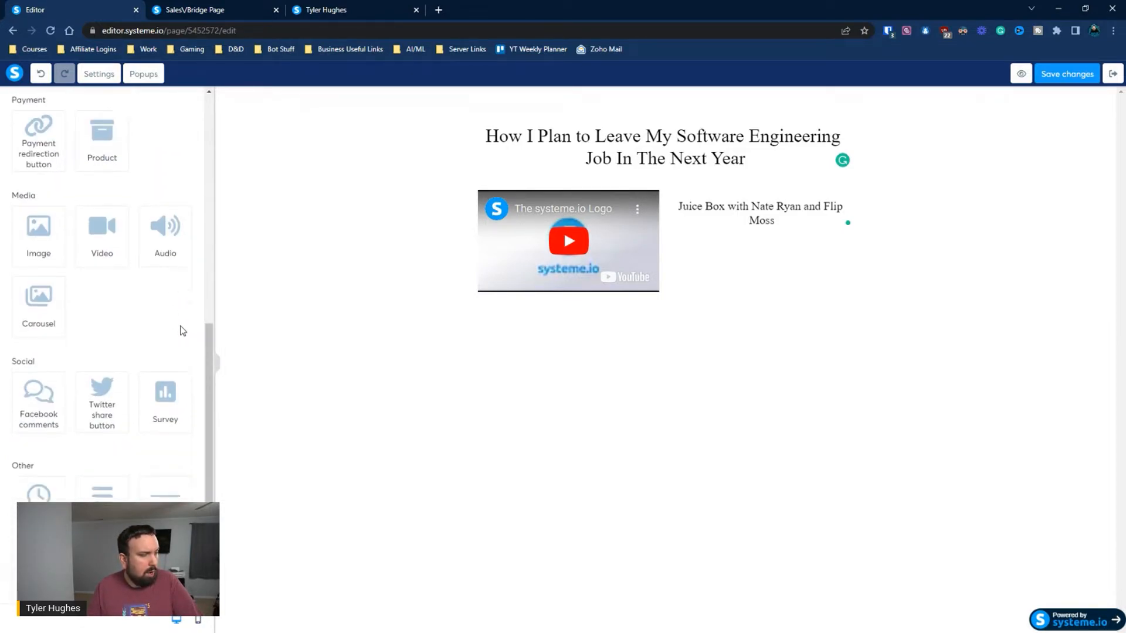
scroll(158, 358, up, 7)
scroll(155, 365, up, 2)
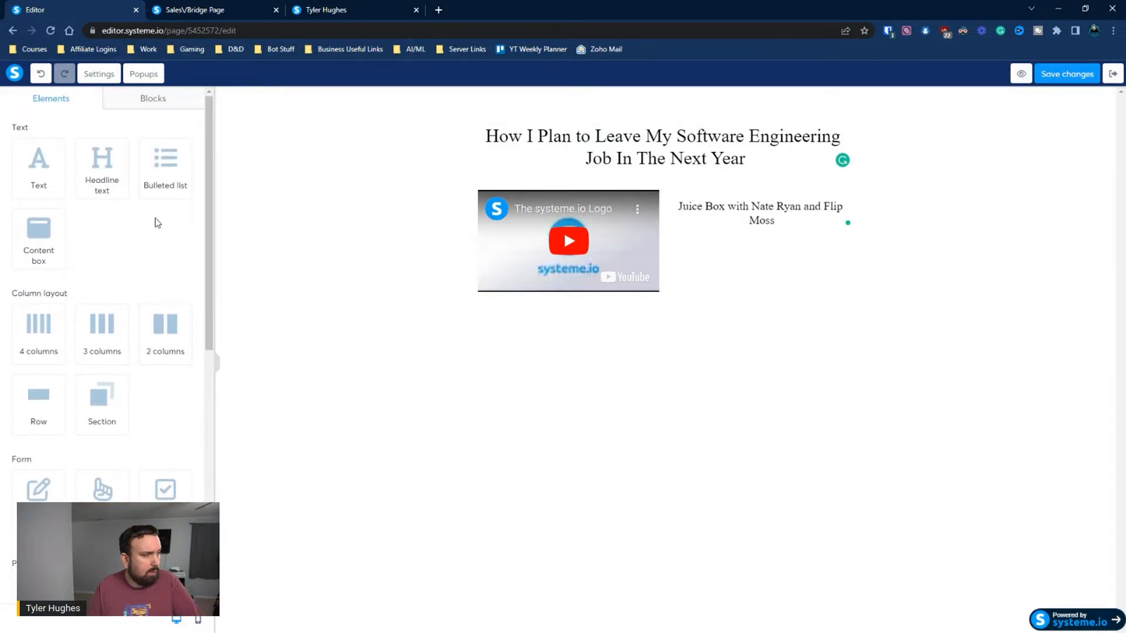
drag(157, 167, 755, 238)
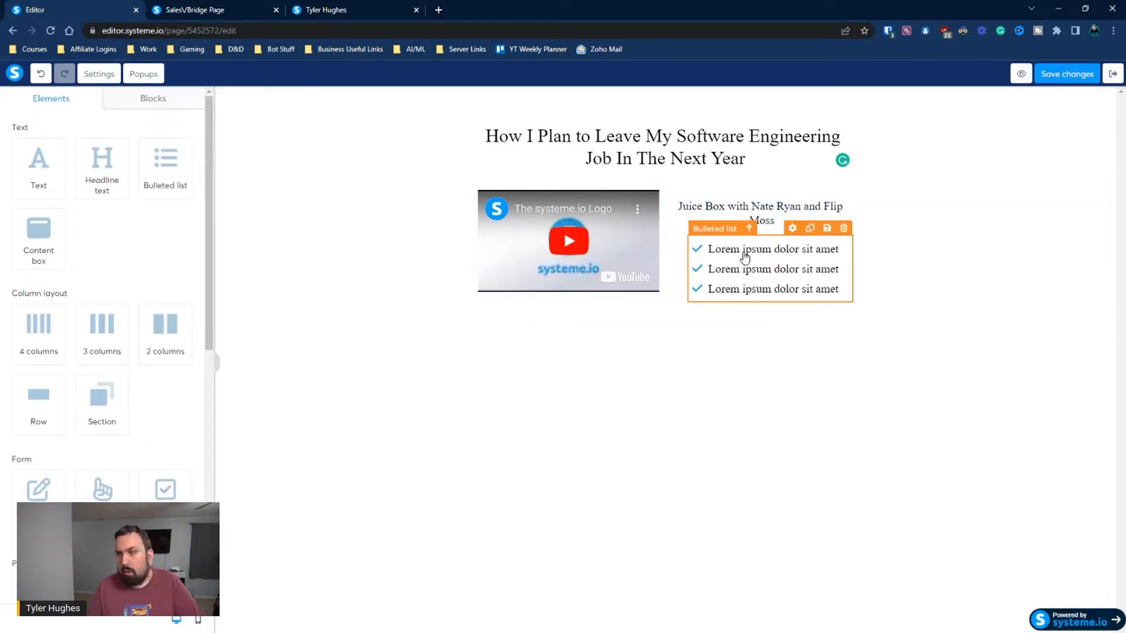
Replace the first bullet's placeholder text with "Uncover the 6 Figure Business Hidden Inside Your Social Media"
click(745, 253)
drag(844, 250, 706, 250)
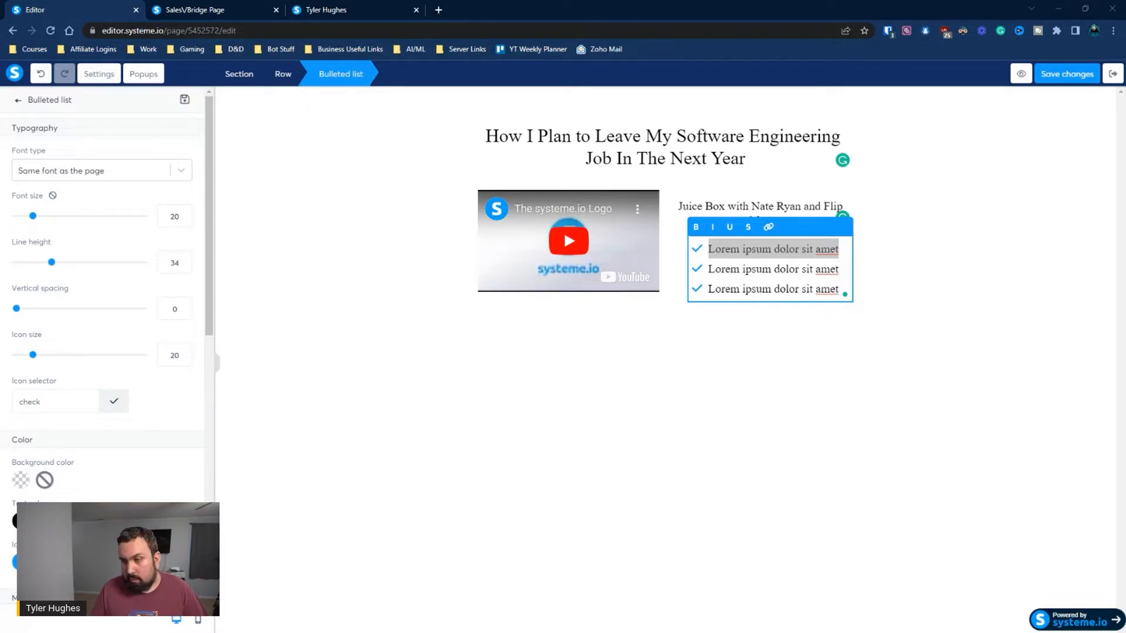
text(Uncov)
key(BackSpace)
text(over the)
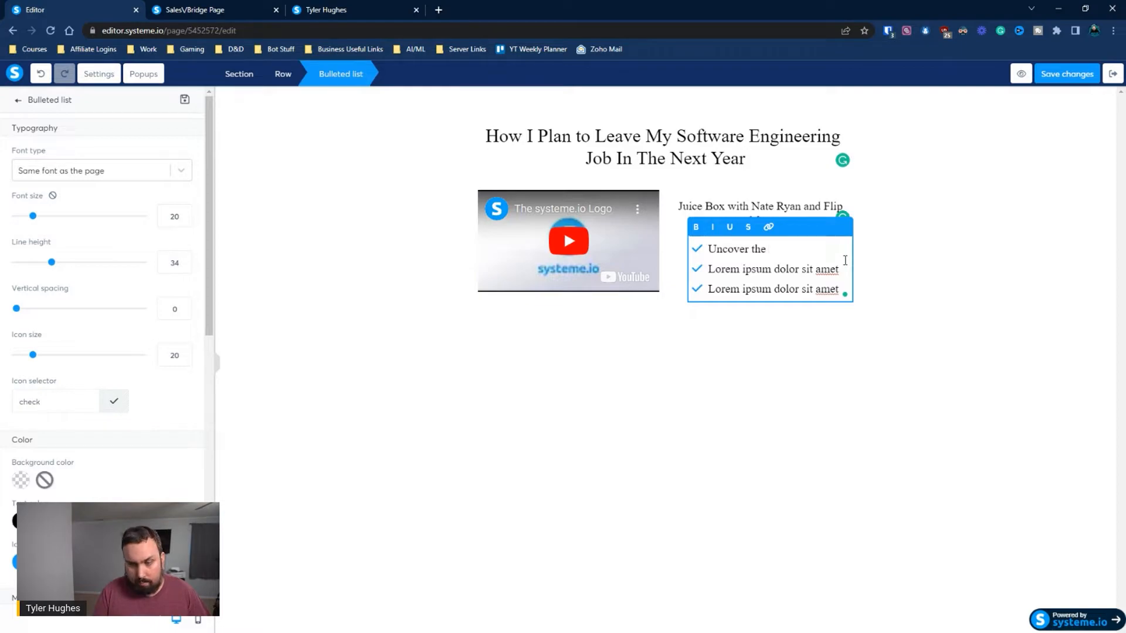
text( 6 Figur)
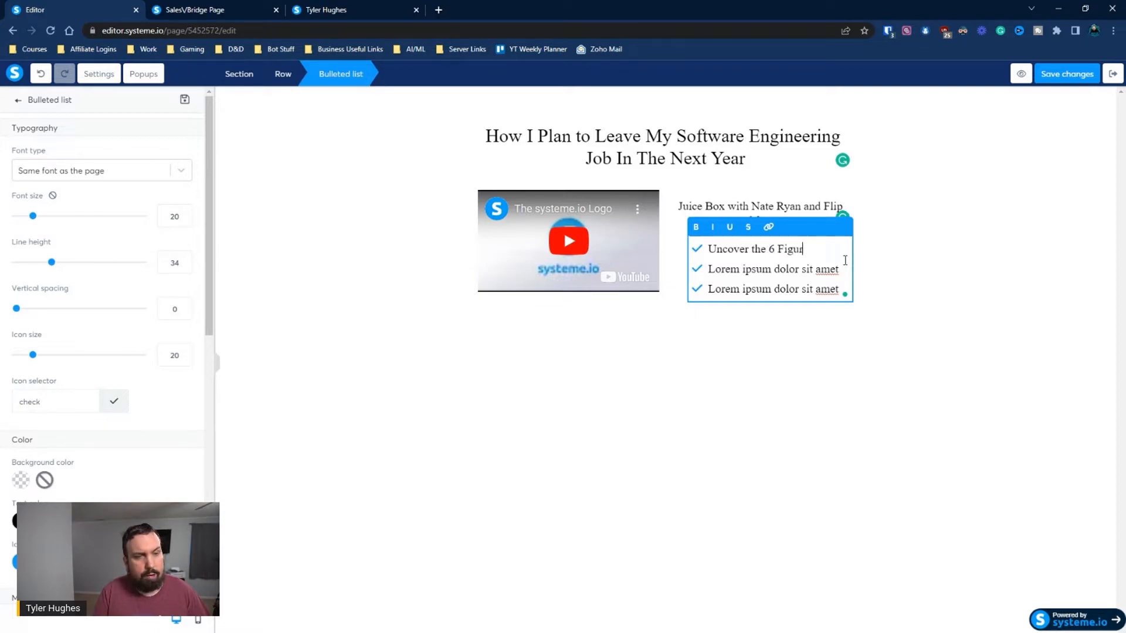
text(e Busins)
key(BackSpace)
text(ness Hide)
key(BackSpace)
text(de)
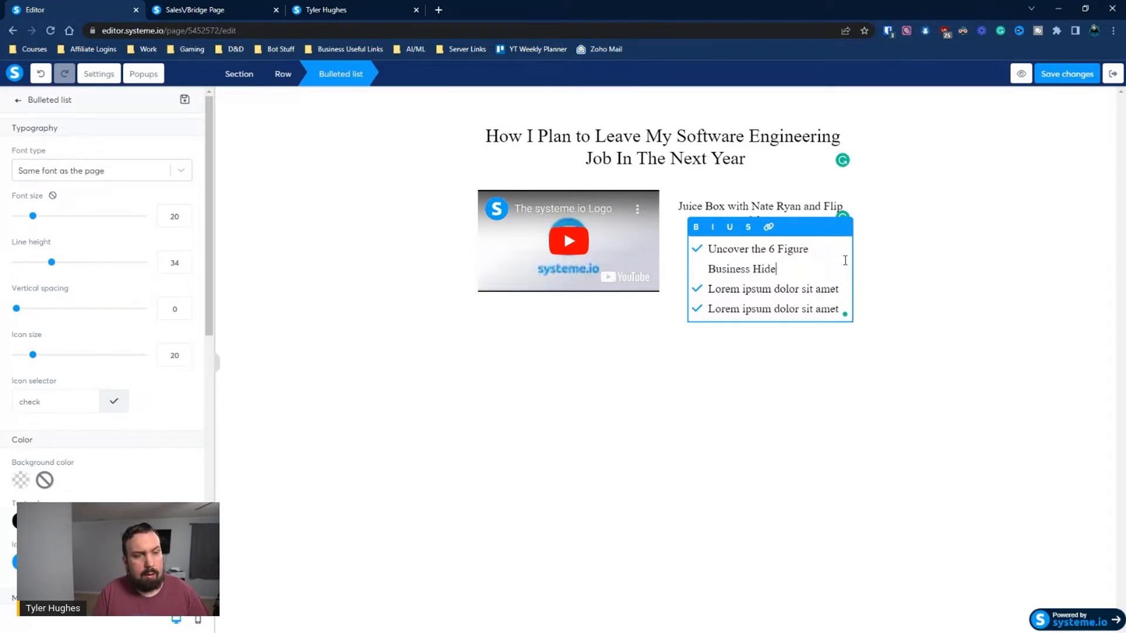
key(BackSpace)
text(den Inside Your S)
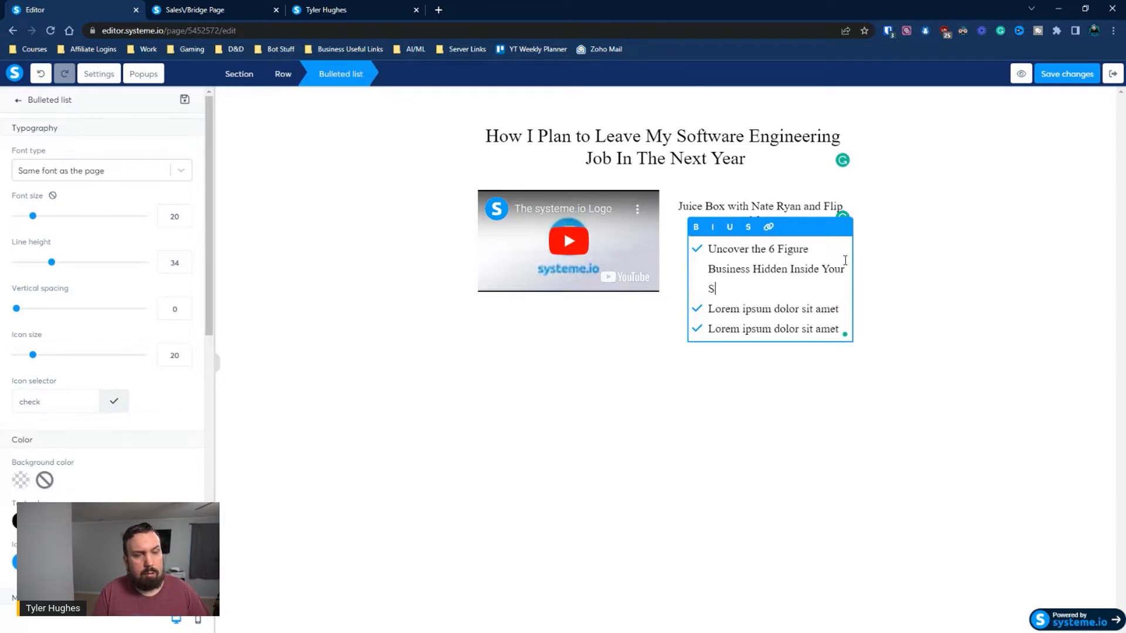
text(ocial Media)
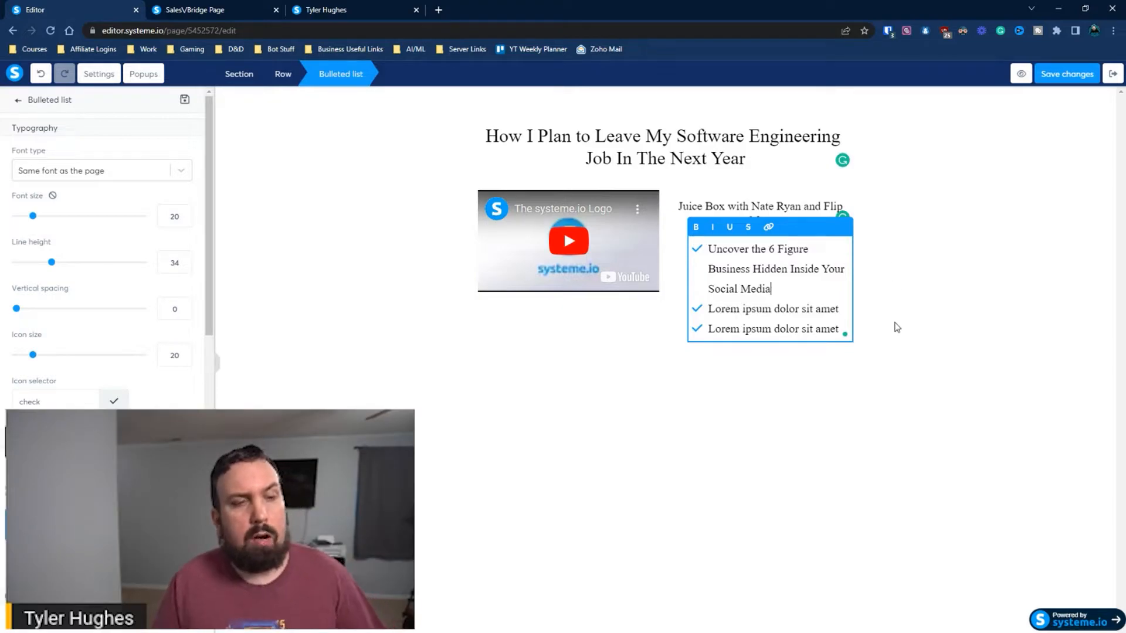
click(885, 343)
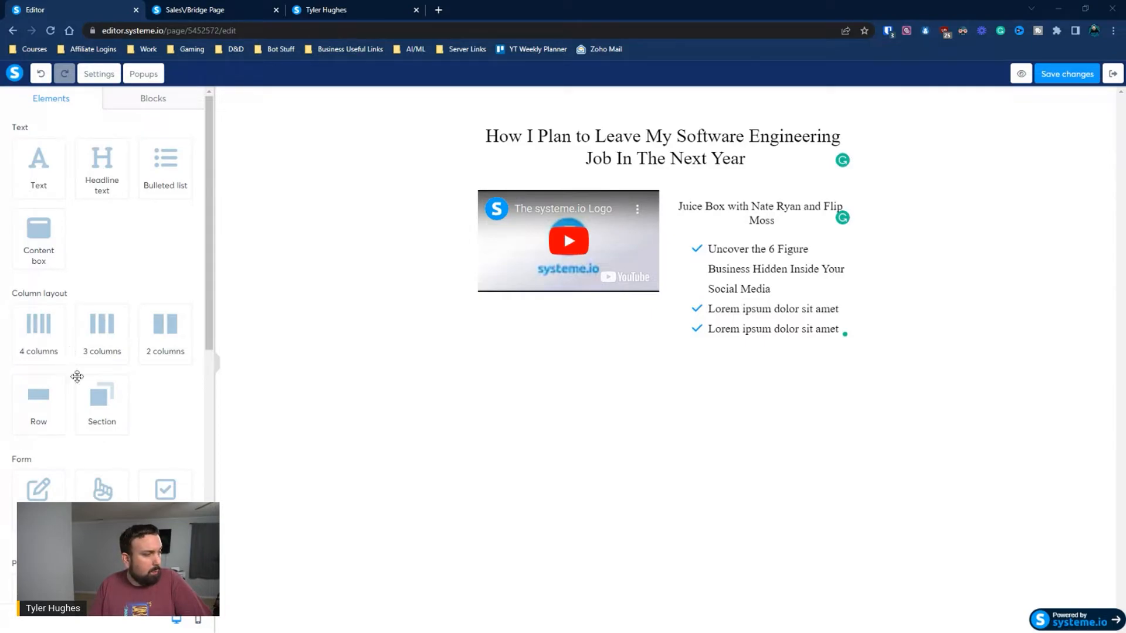
Add a button beneath the bulleted list and set its click action to Open URL
drag(96, 492, 760, 352)
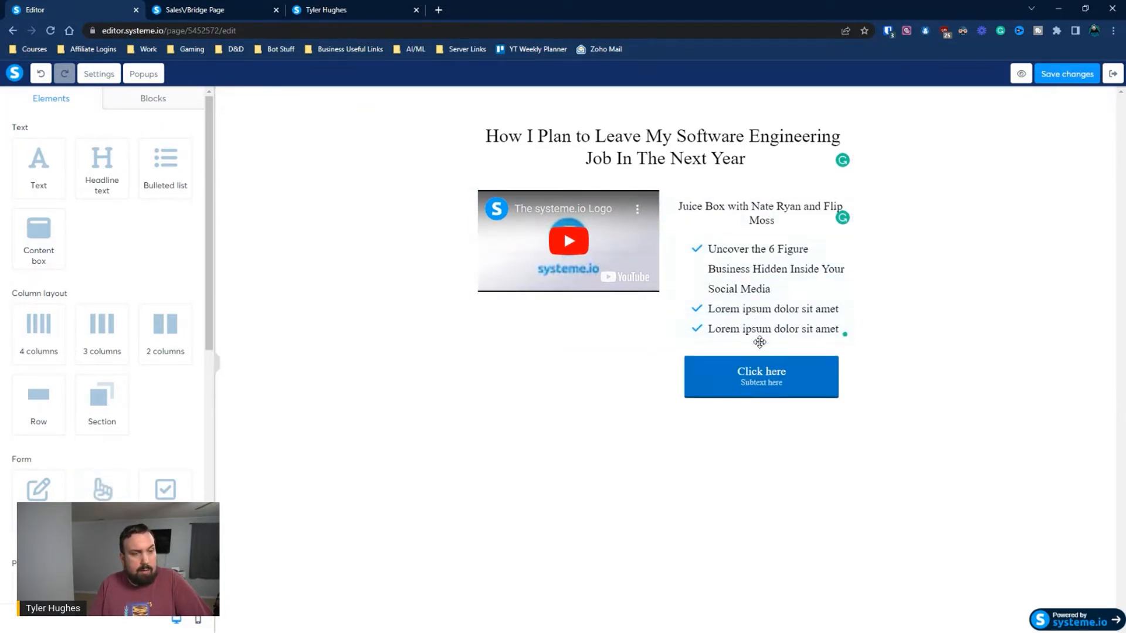
click(769, 388)
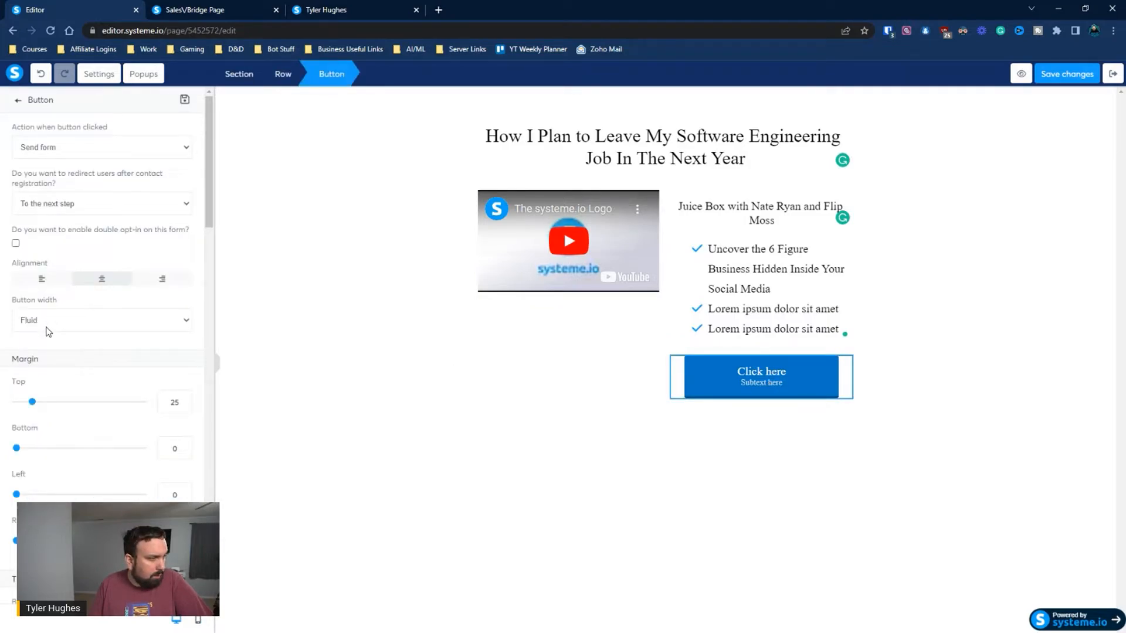
scroll(48, 331, down, 1)
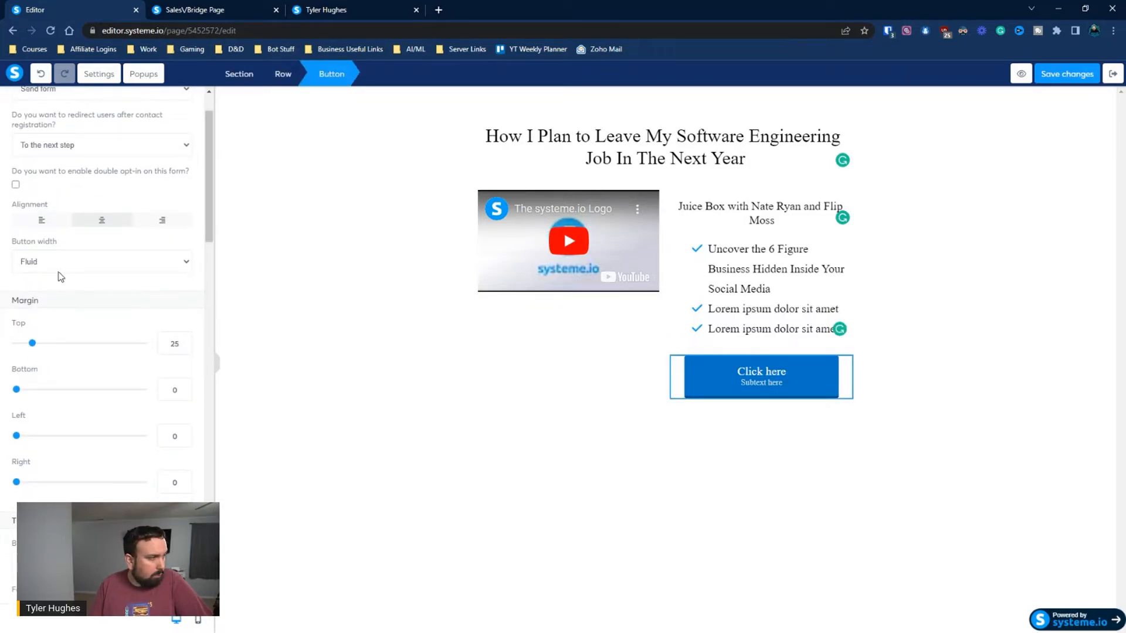
scroll(64, 253, up, 1)
click(71, 151)
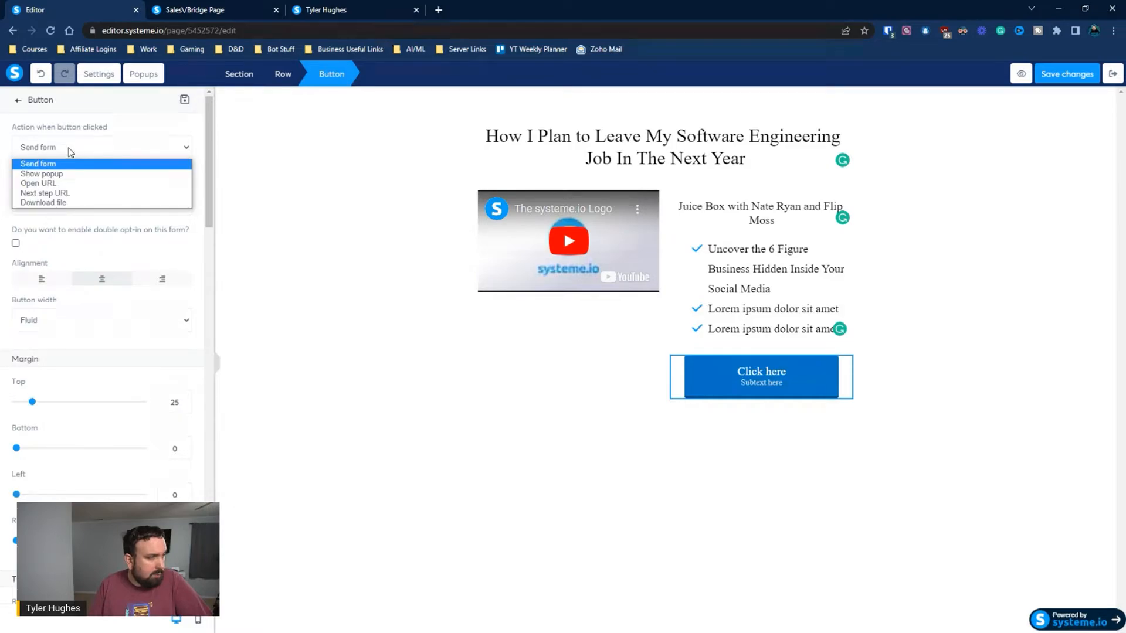
click(62, 183)
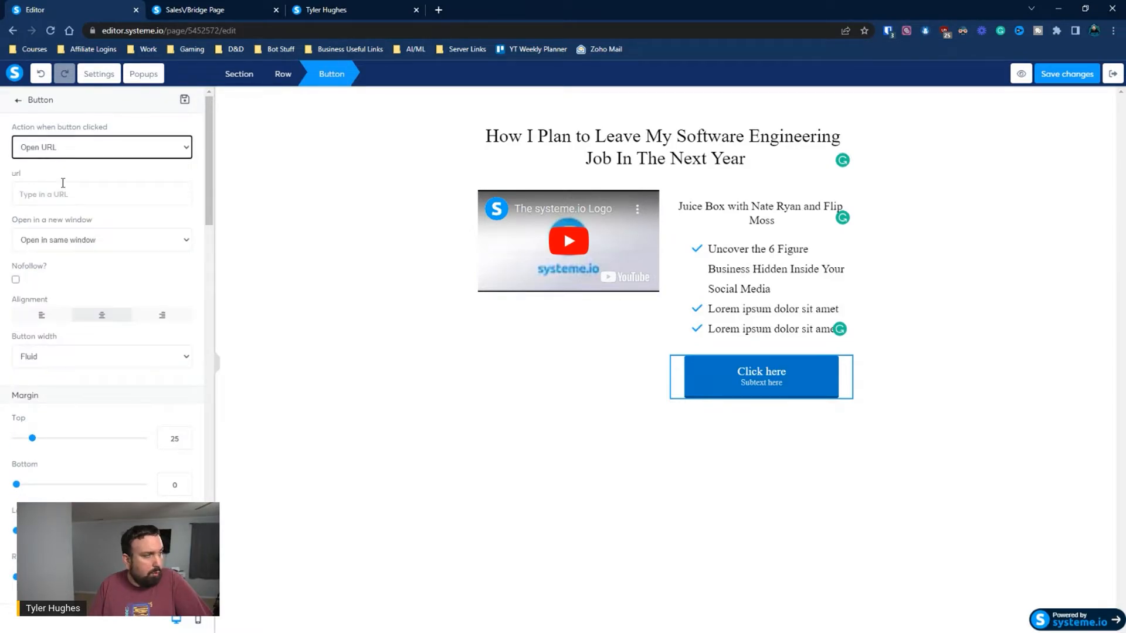
Enter htttps://affiliatelink.com/ as the URL the button opens
click(67, 194)
text(htttps://affiliateli)
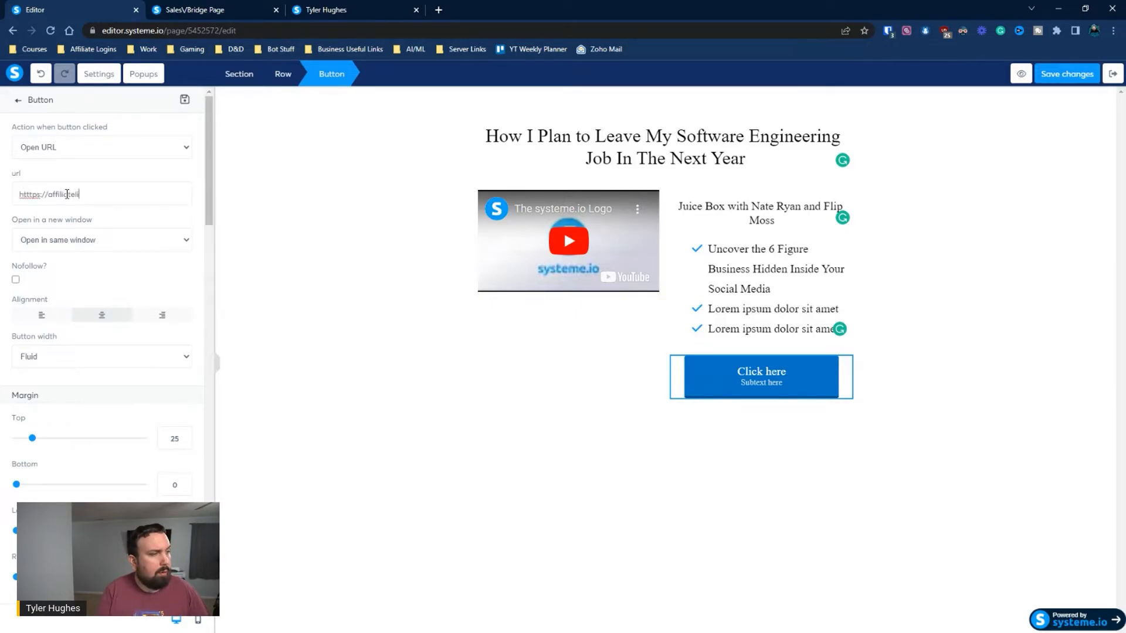
text(nk.com/)
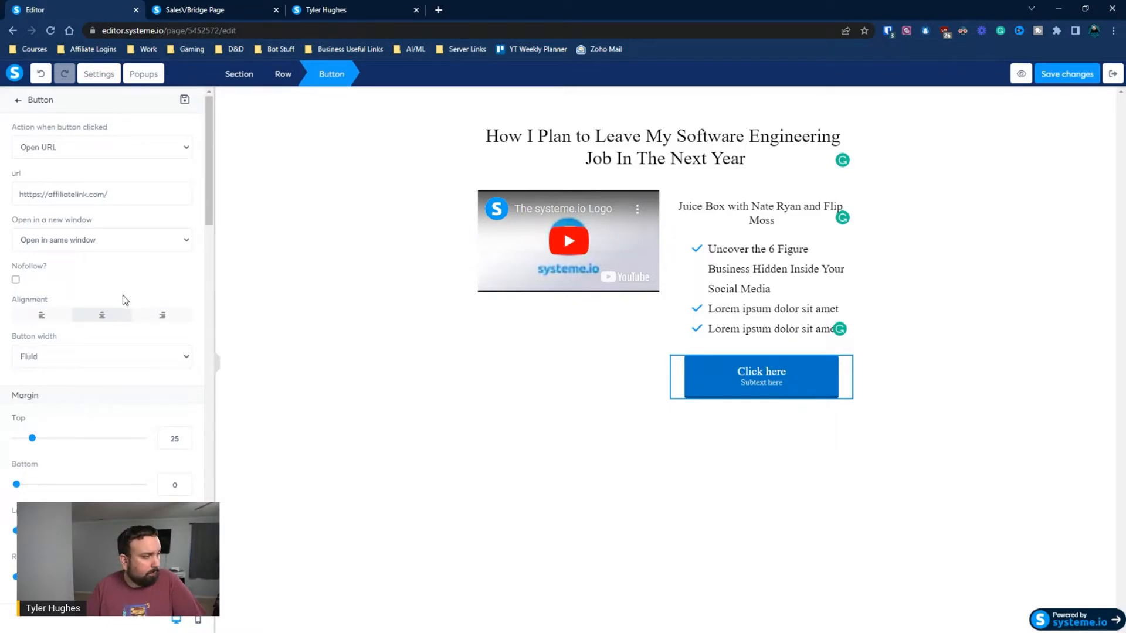
Remove the subtext from the "Click here" button
scroll(118, 304, down, 5)
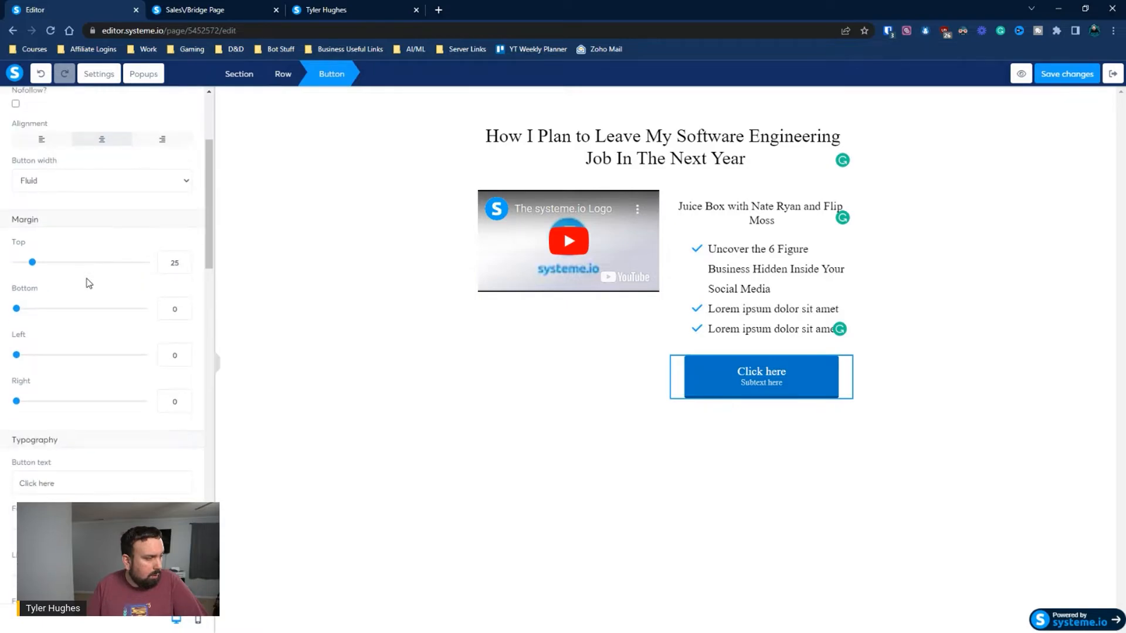
scroll(88, 284, down, 4)
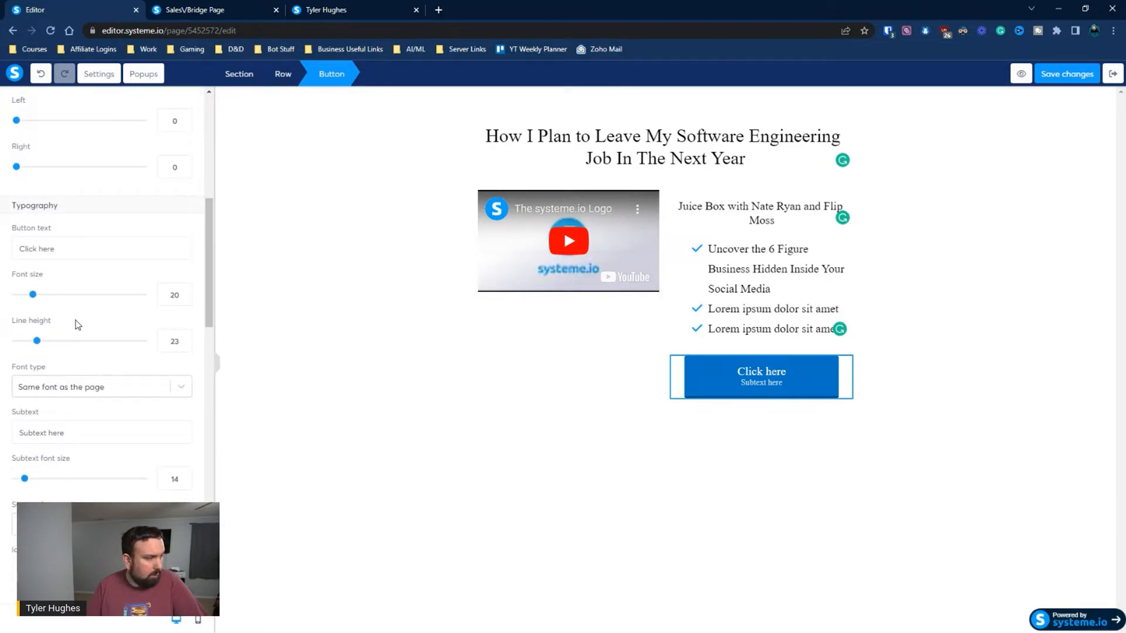
drag(80, 316, 1, 313)
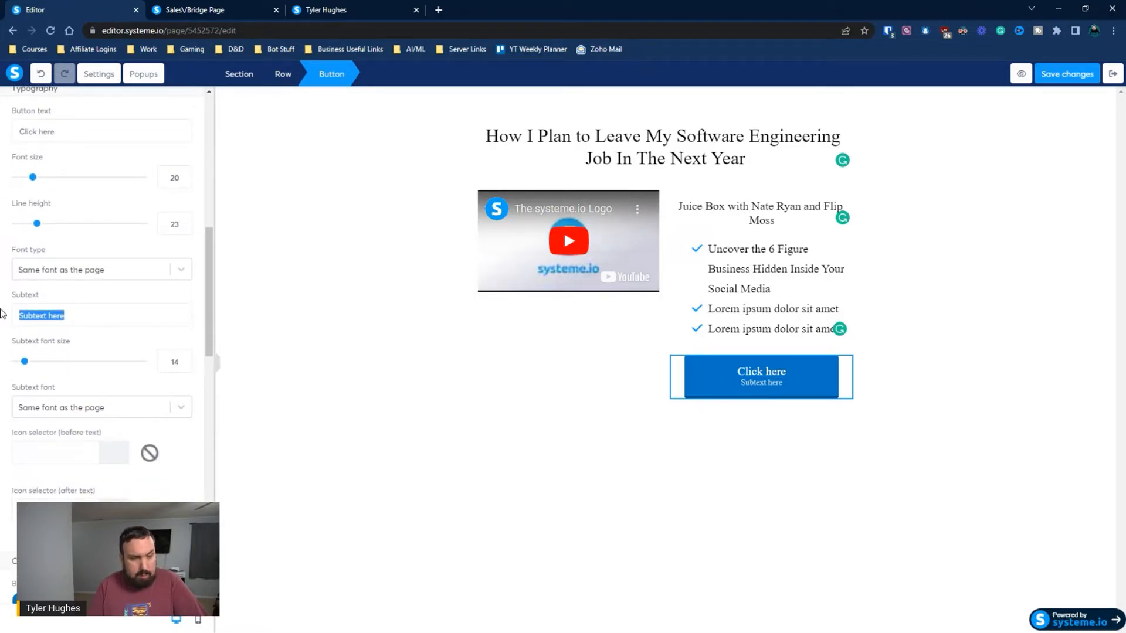
key(BackSpace)
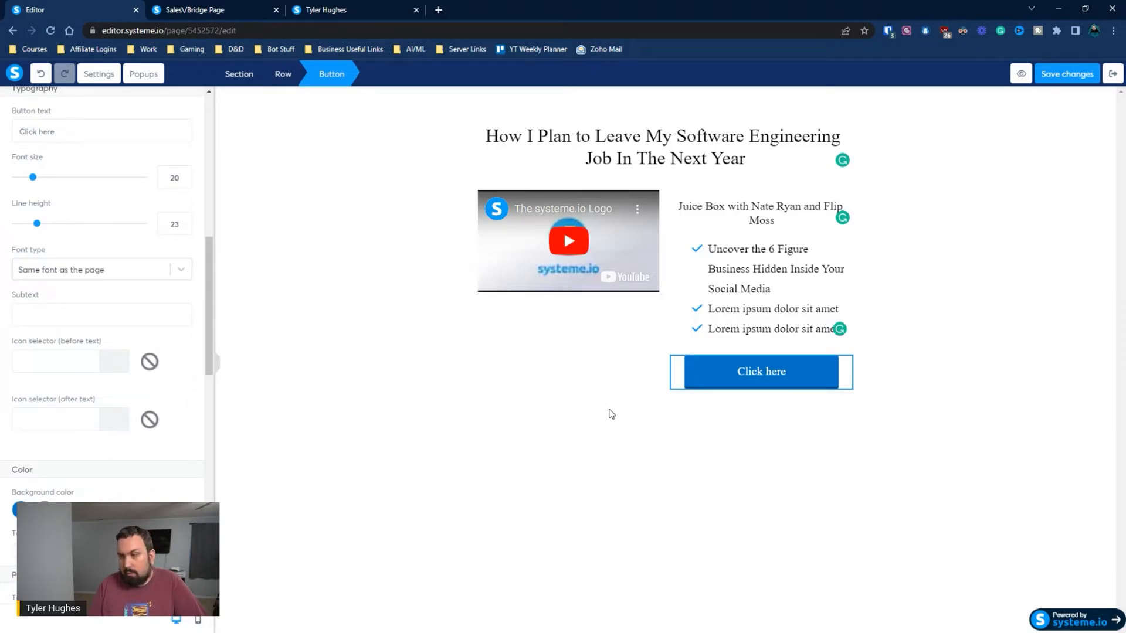
click(538, 360)
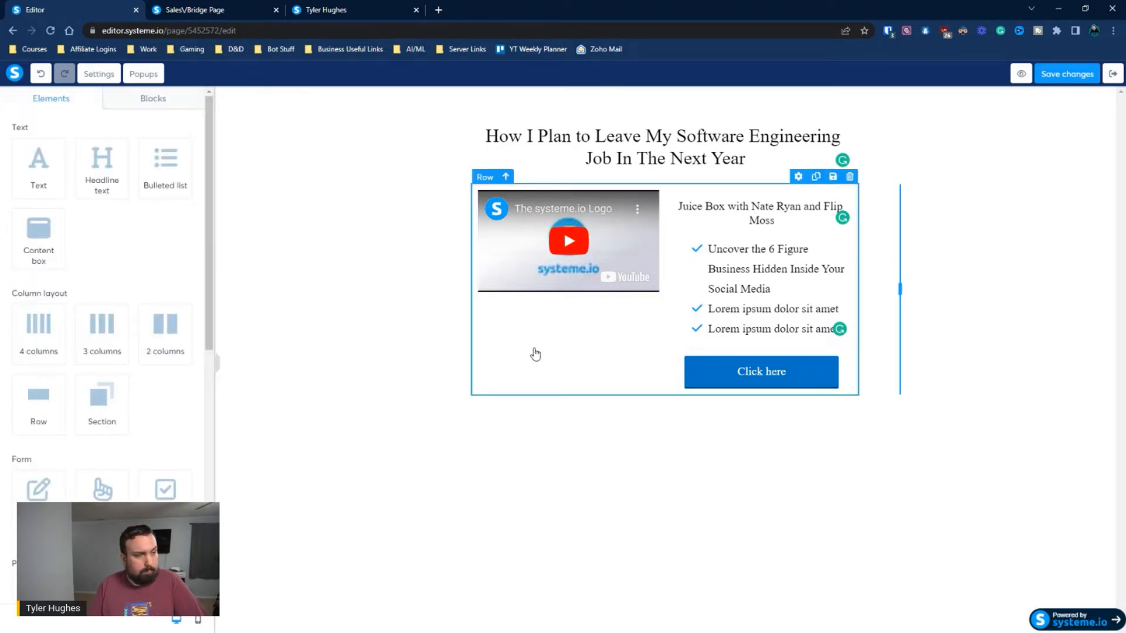
Apply a Hard inner shadow to the section containing the headline, video and button
click(451, 290)
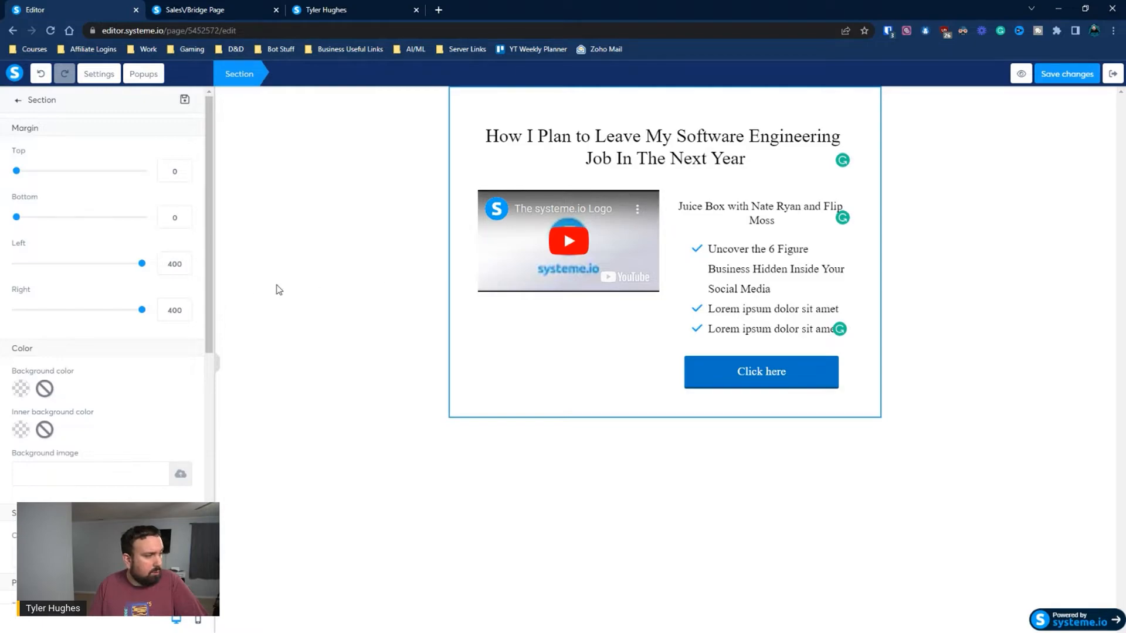
scroll(90, 281, down, 8)
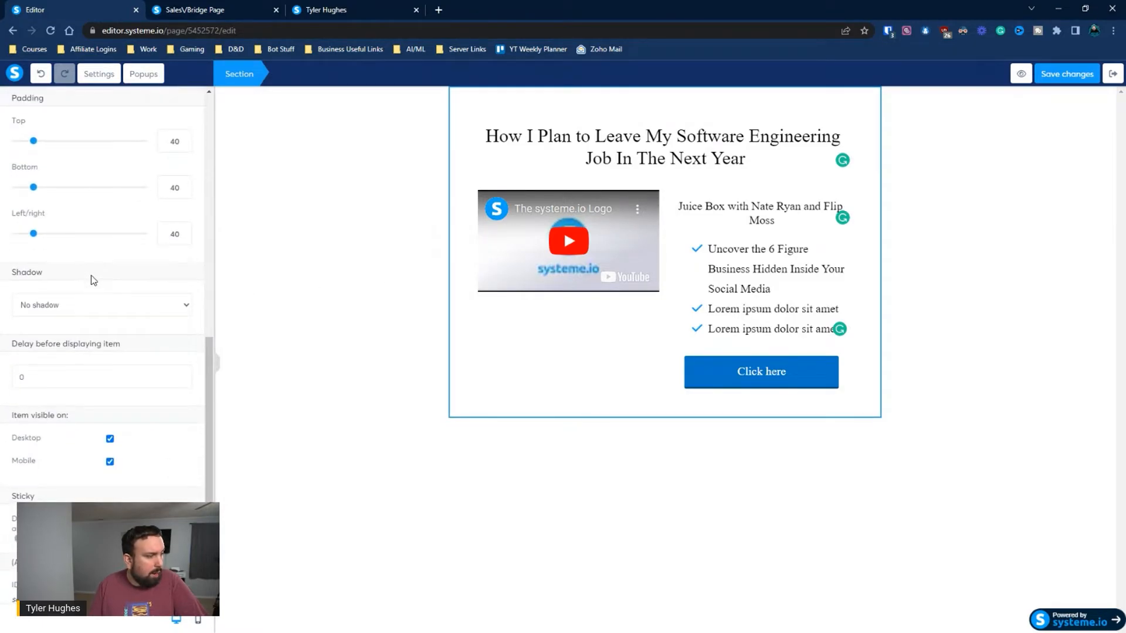
click(73, 306)
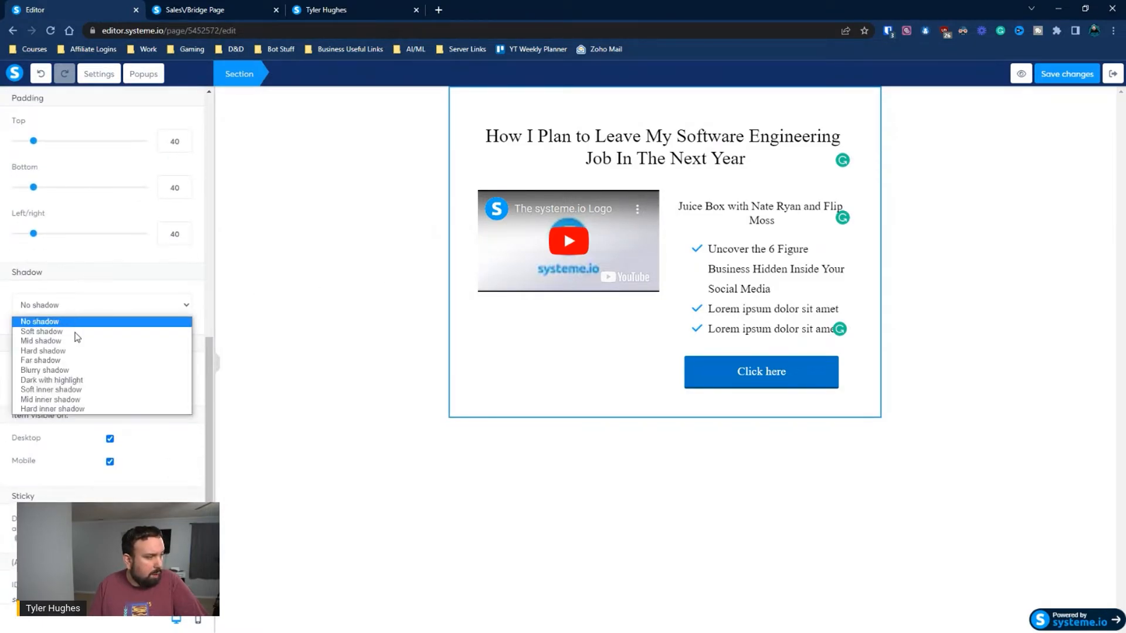
click(83, 409)
click(354, 324)
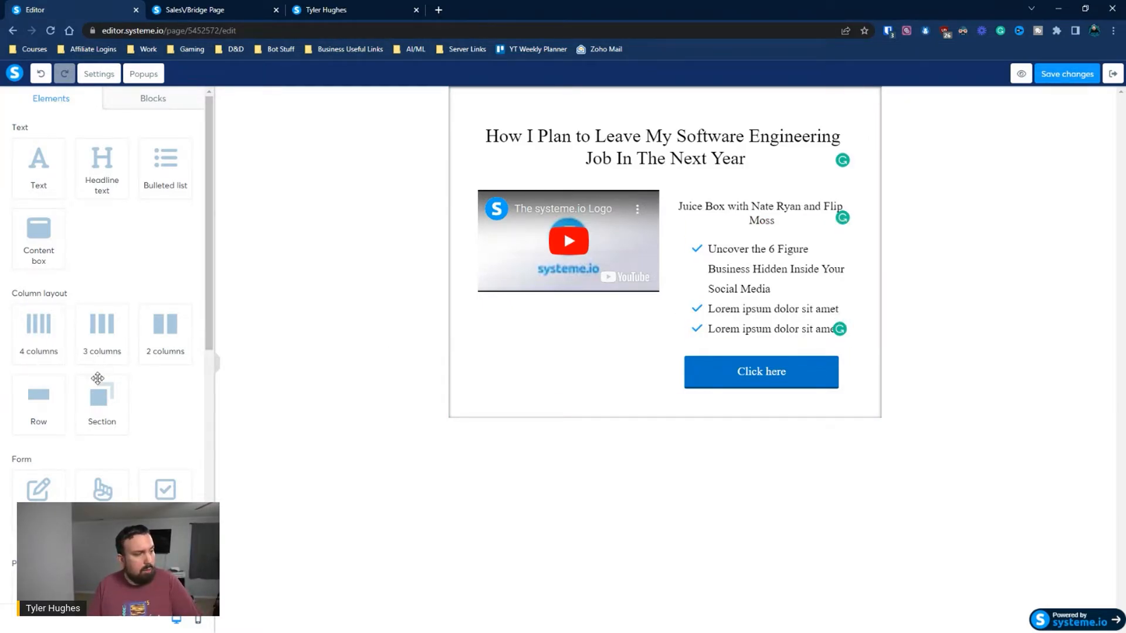
Add a row below the shadowed section and place a text element in it with a headline above the text
drag(41, 413, 667, 438)
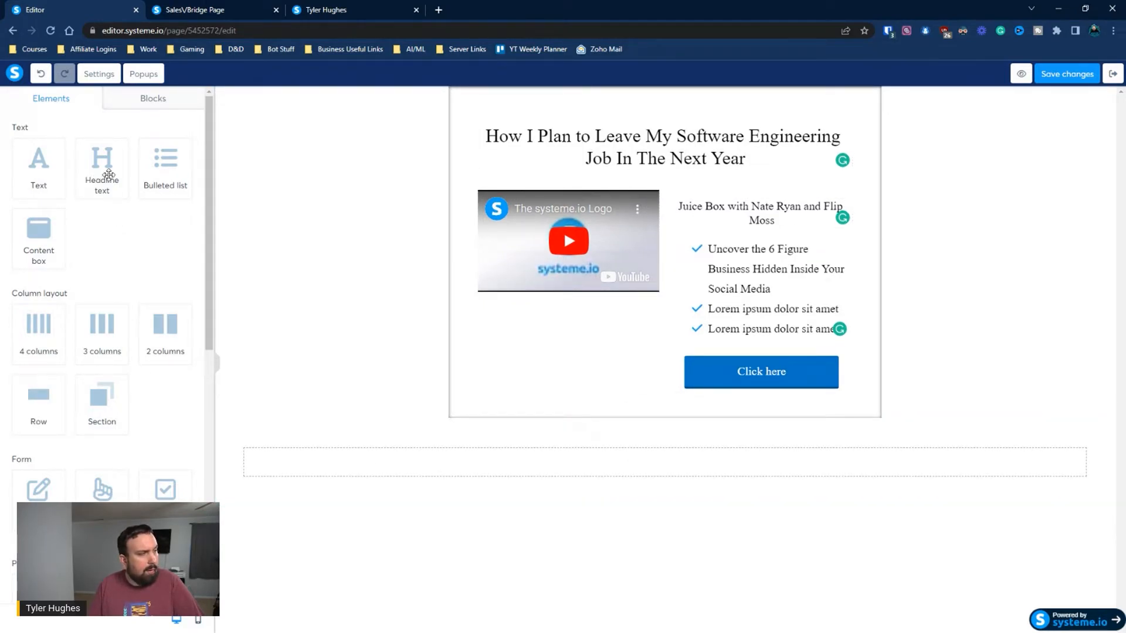
drag(39, 172, 544, 478)
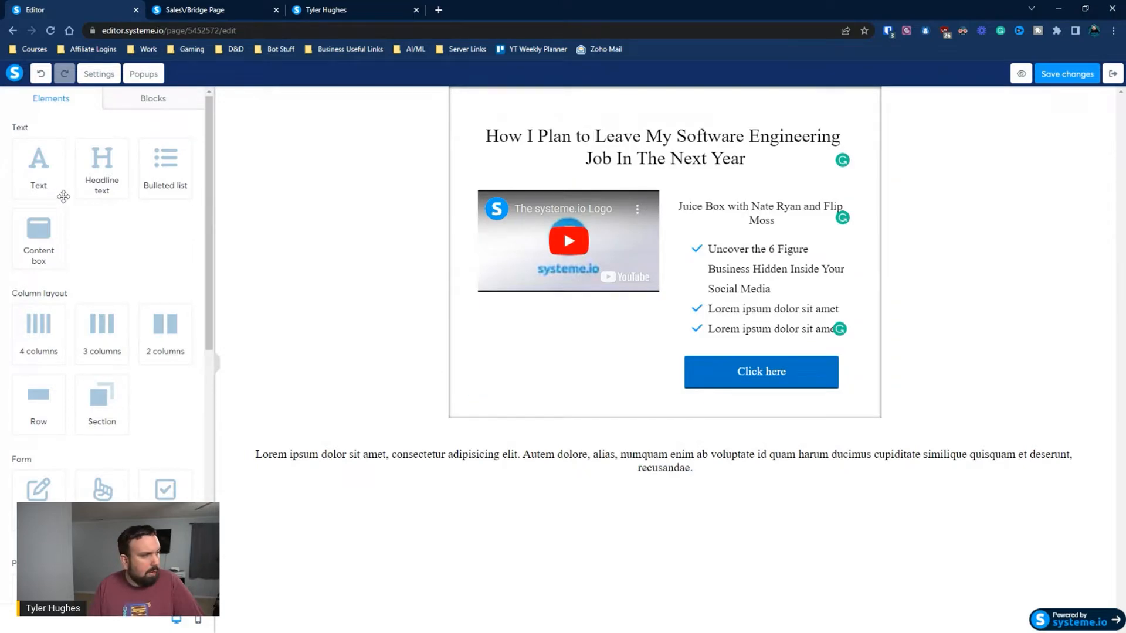
drag(101, 176, 547, 461)
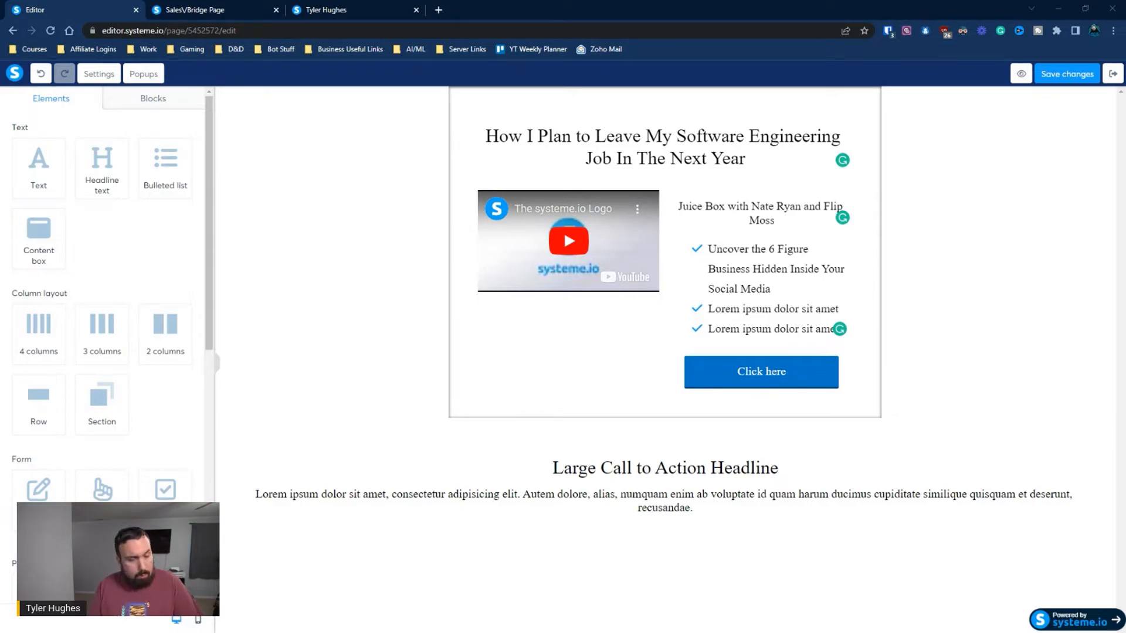
Replace the new headline's placeholder with the copied underlined title "MY Life Changing Journey......."
click(687, 467)
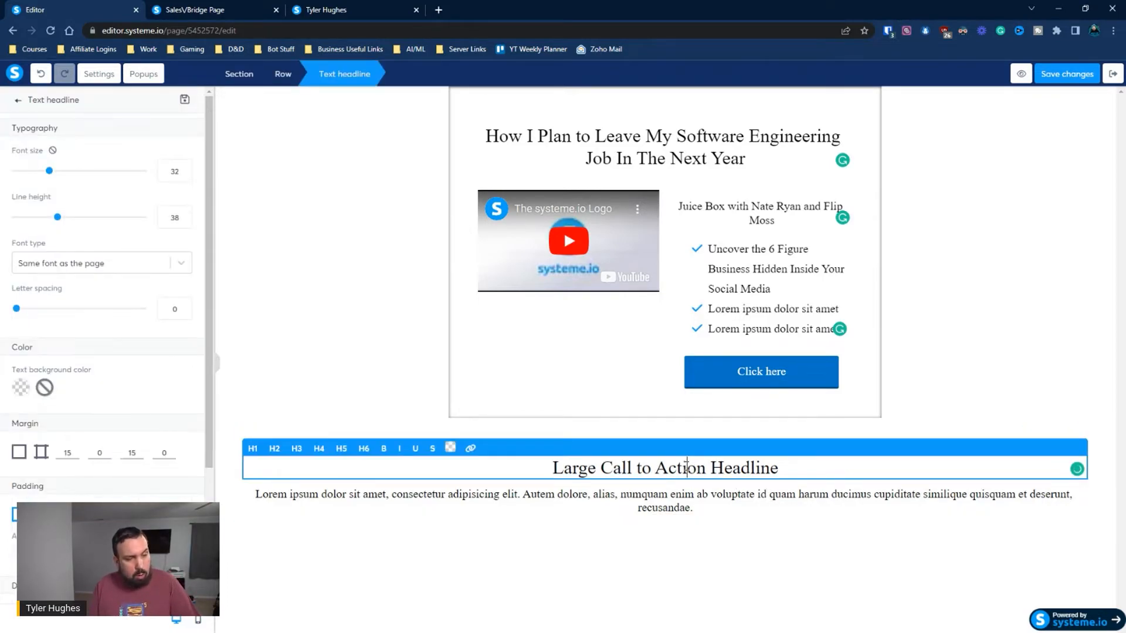
triple_click(685, 468)
text(MY Life Changing Journey.......)
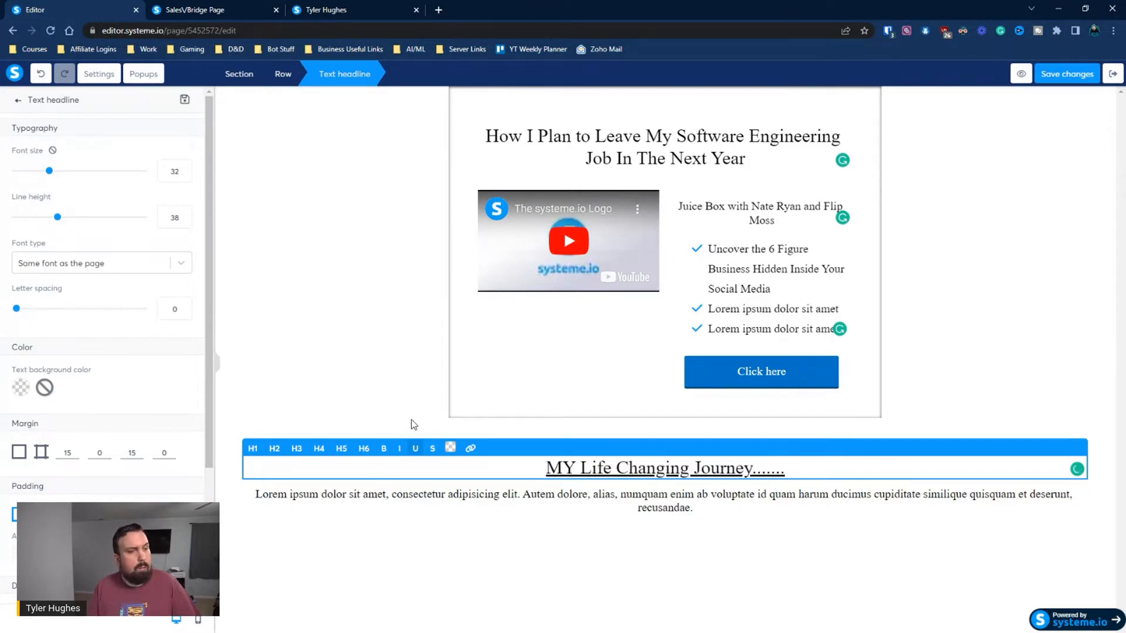
click(380, 371)
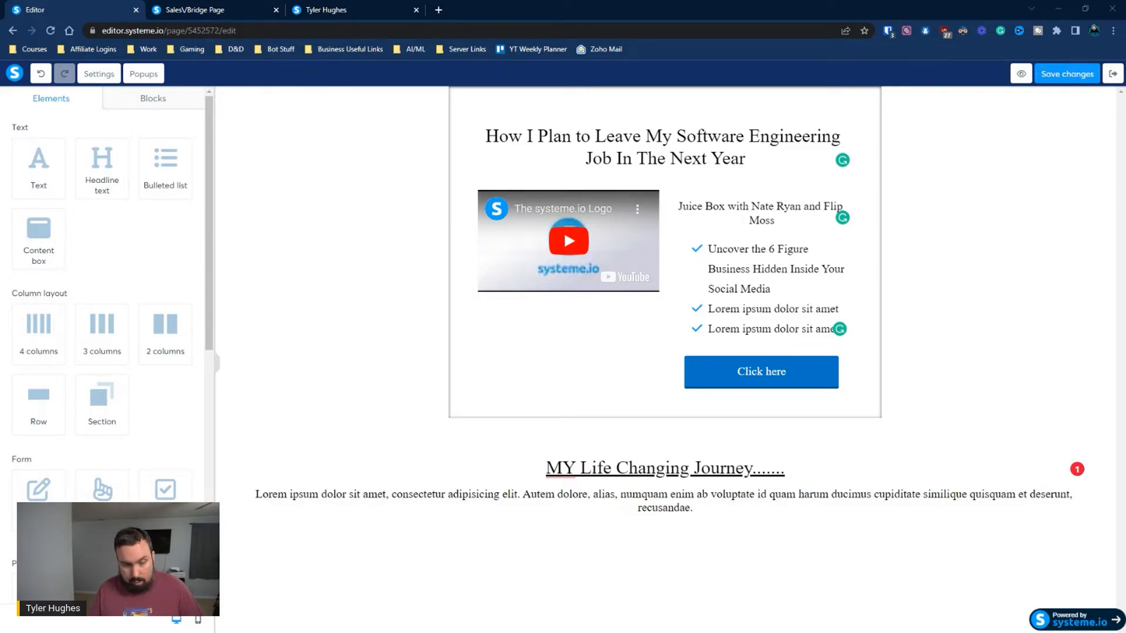
Replace the placeholder paragraph under the journey headline with the copied story starting "Before I discovered what I'm about to share with you today"
click(542, 505)
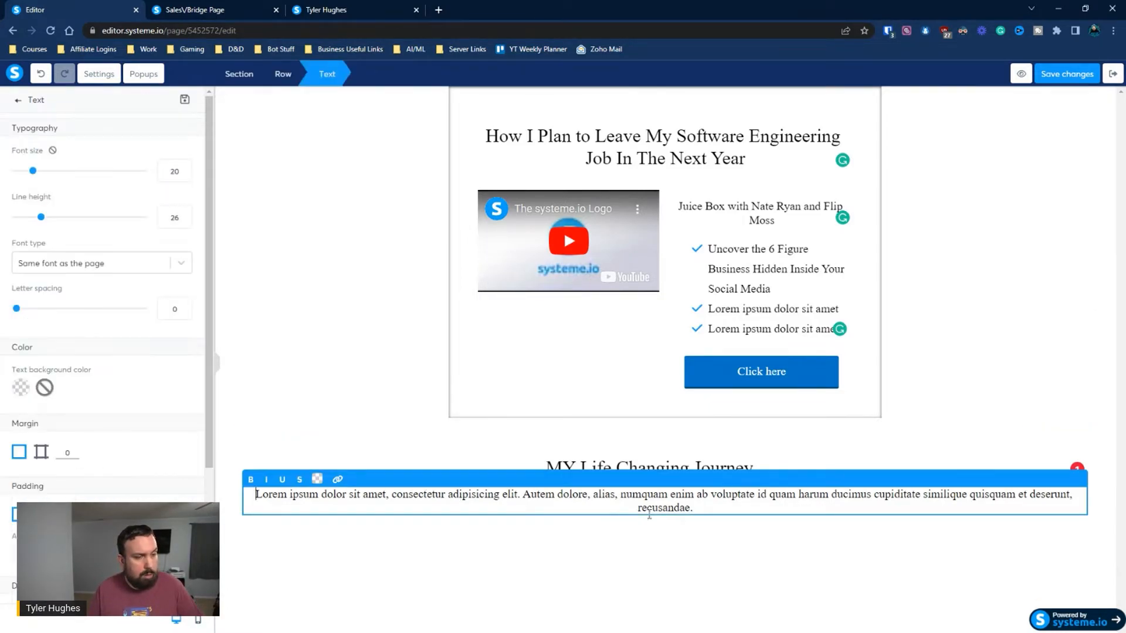
drag(698, 508, 249, 482)
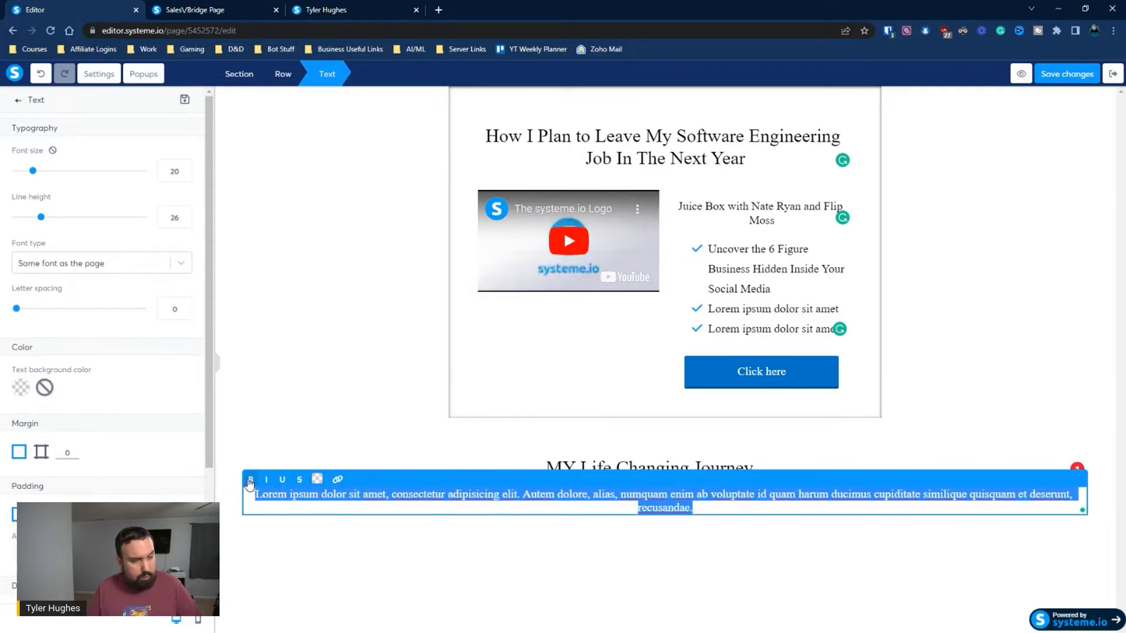
key(ctrl+v)
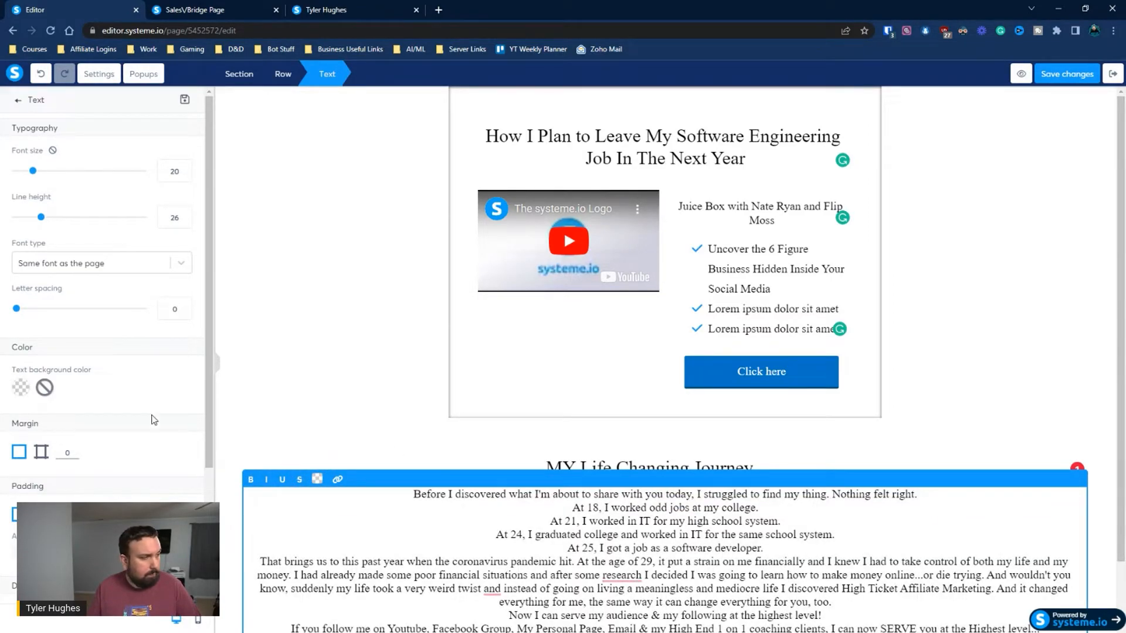
Left-align the story text under the journey headline
scroll(104, 326, down, 1)
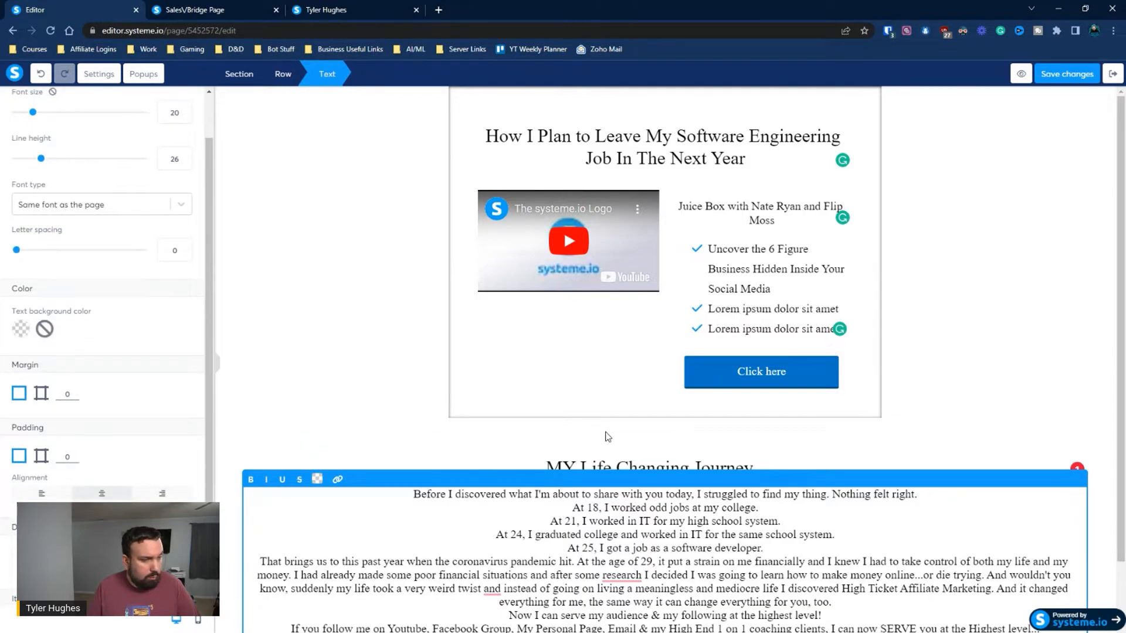
scroll(606, 437, down, 1)
scroll(123, 361, down, 2)
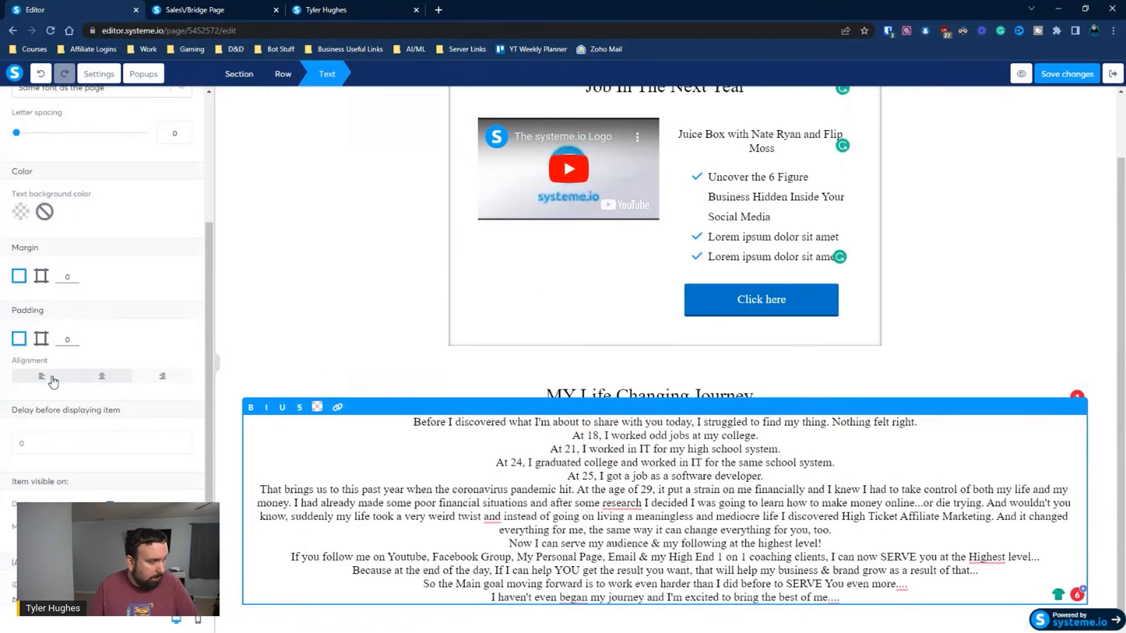
click(53, 380)
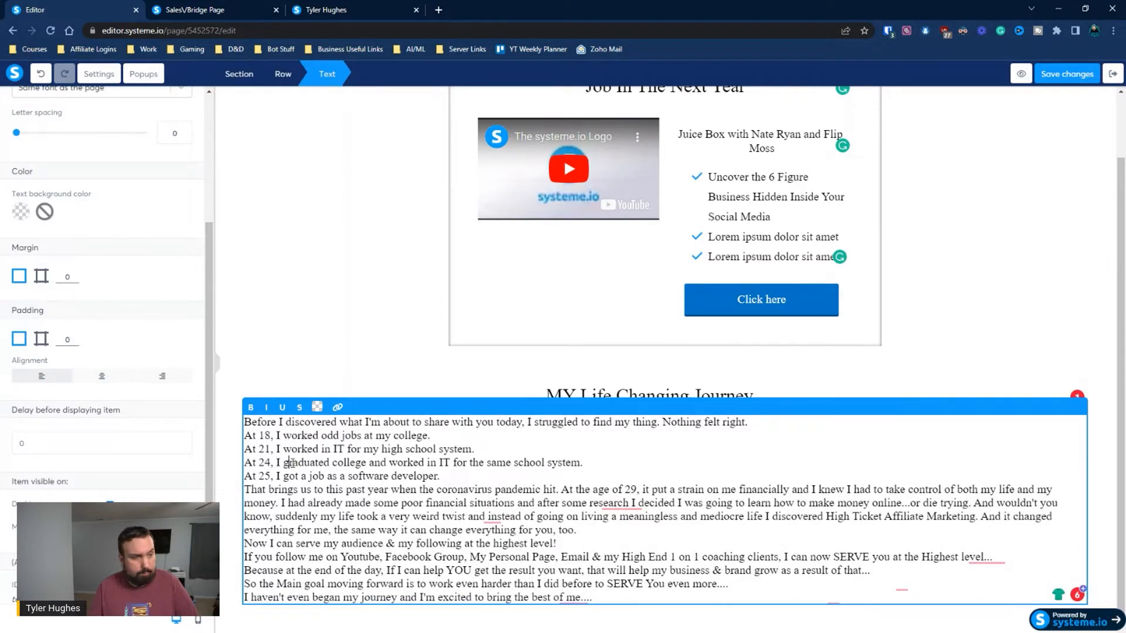
Insert blank lines between the journey story's paragraphs, keeping the four age lines from "At 18" to "At 25" together as one block
click(769, 423)
key(Return)
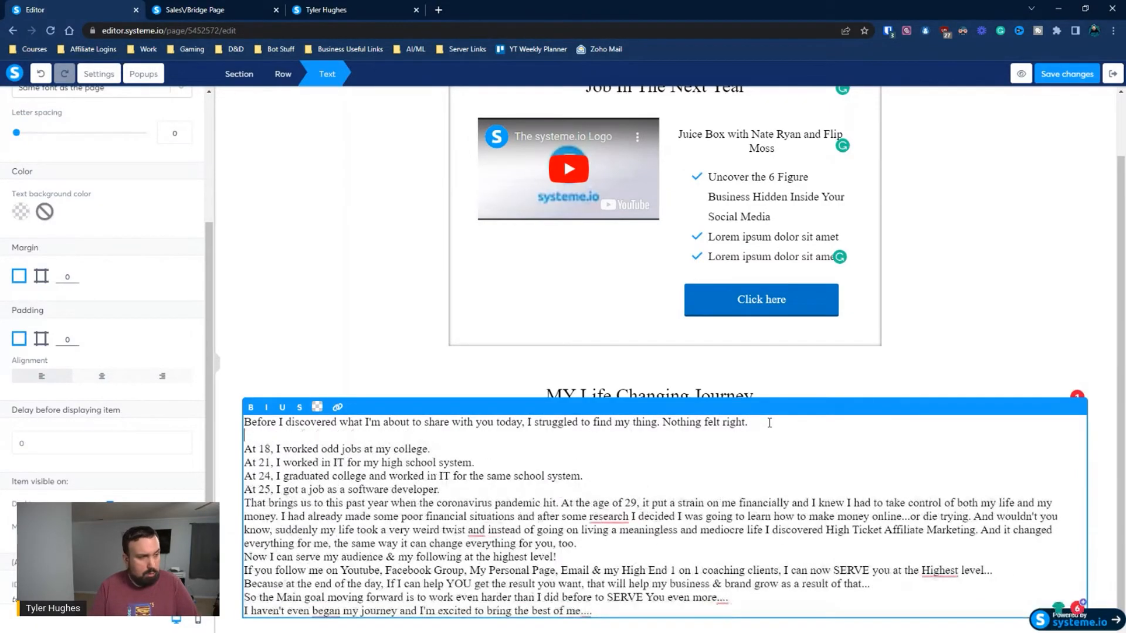
scroll(745, 435, down, 1)
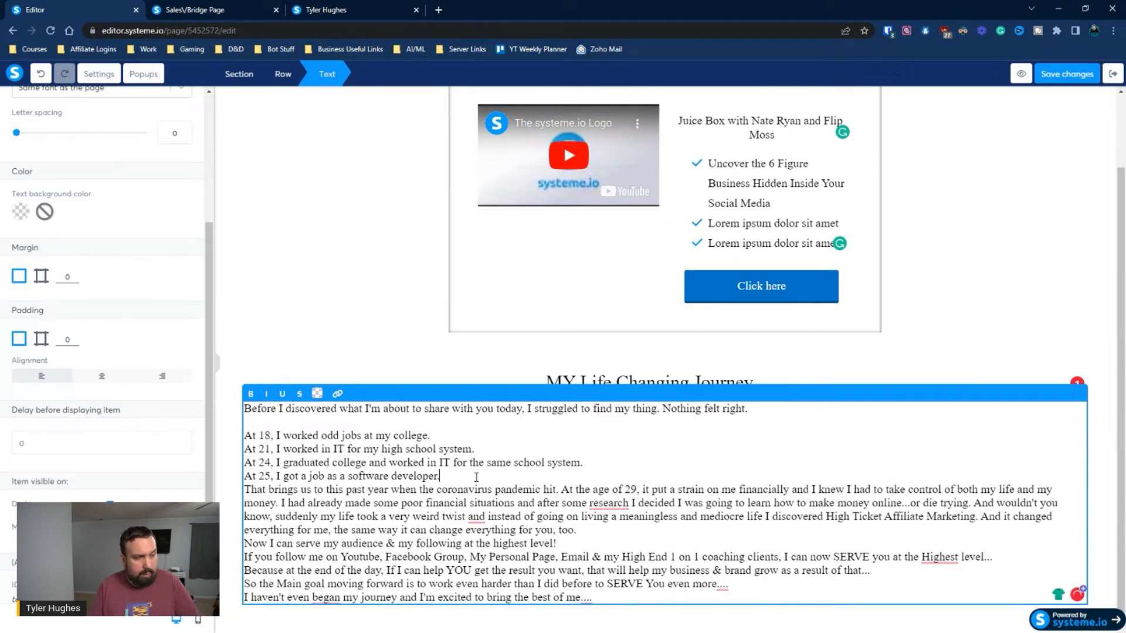
click(476, 477)
key(Return)
scroll(541, 499, down, 1)
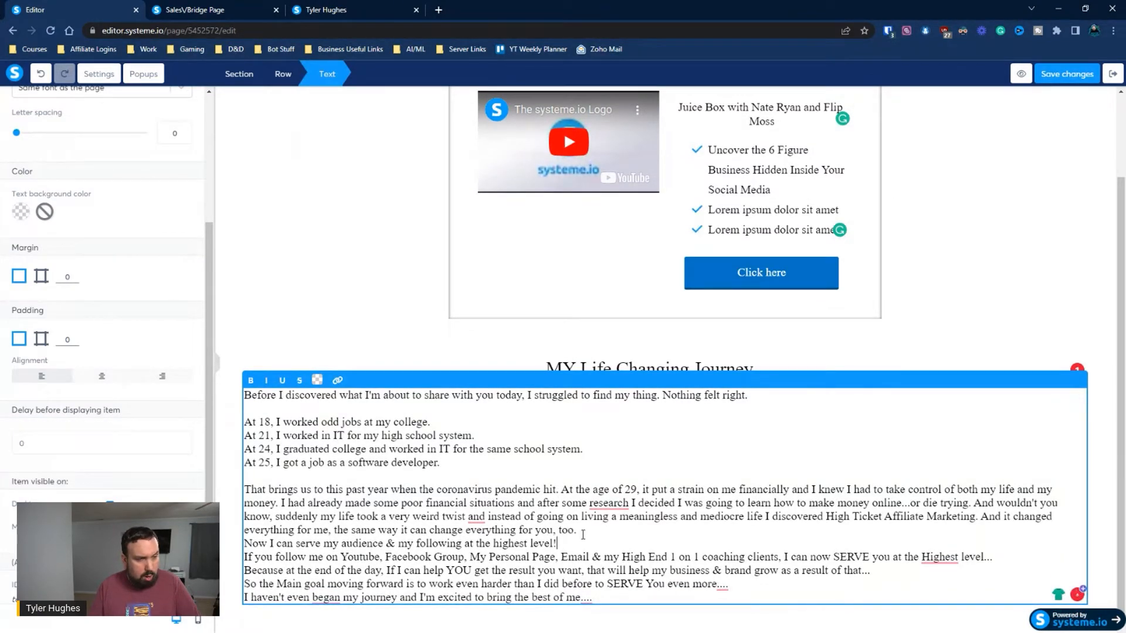
click(584, 532)
key(Return)
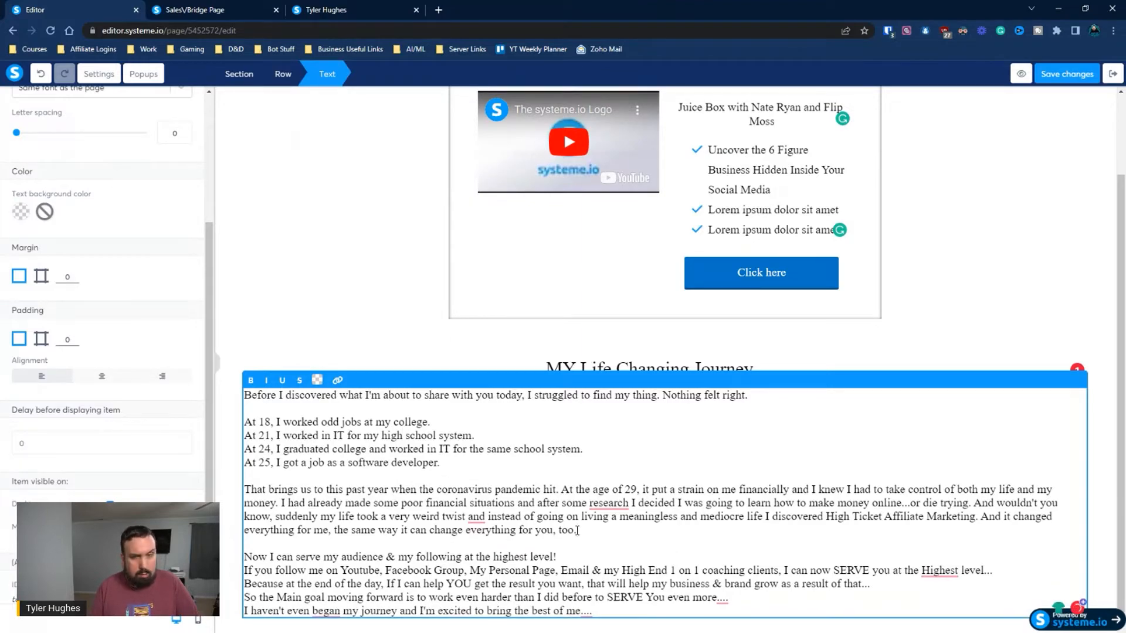
scroll(584, 530, down, 1)
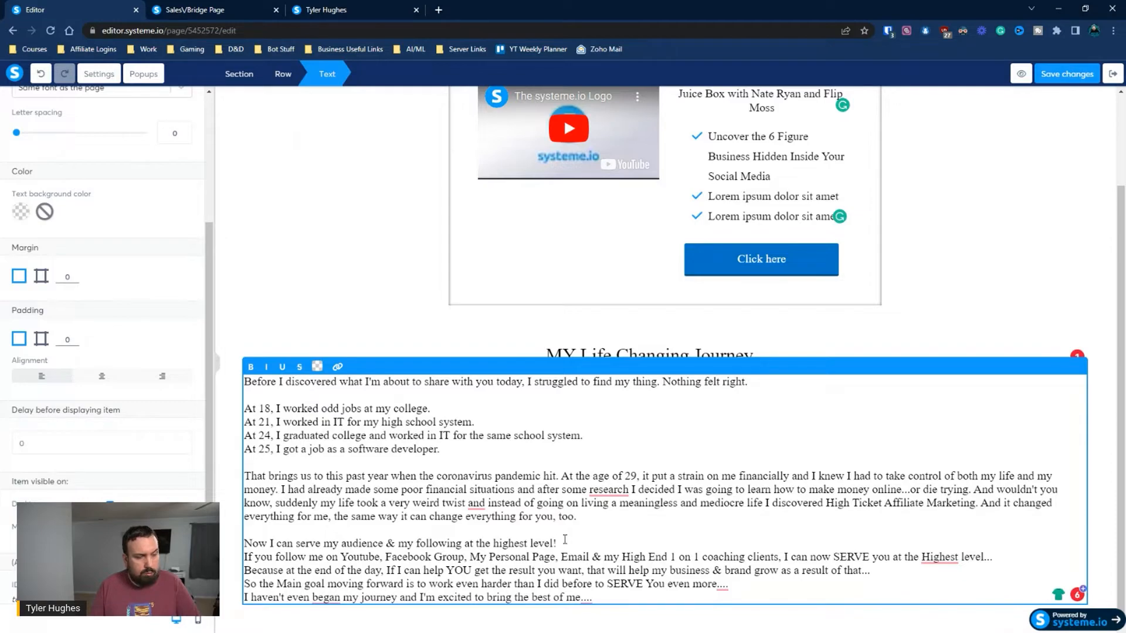
click(565, 539)
key(Return)
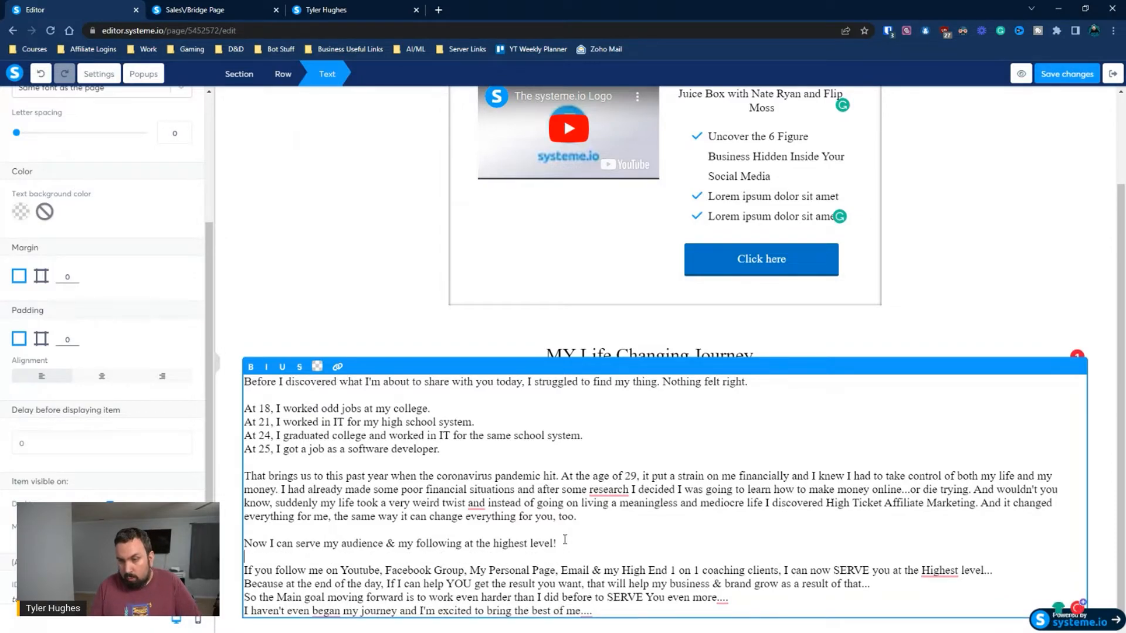
scroll(564, 539, down, 1)
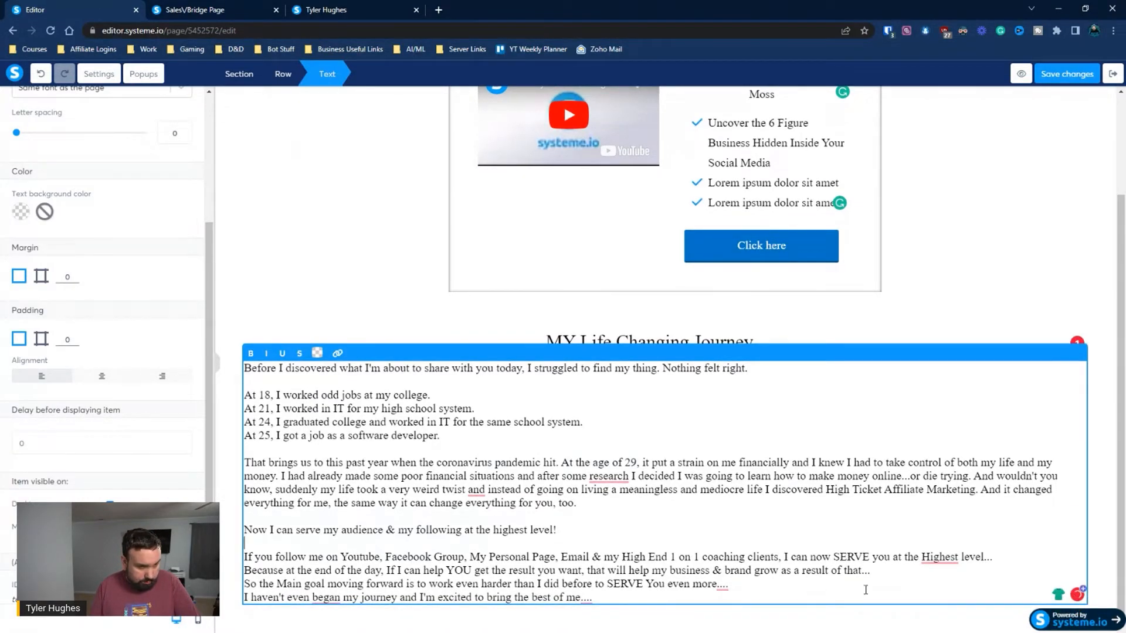
click(1001, 561)
key(Return)
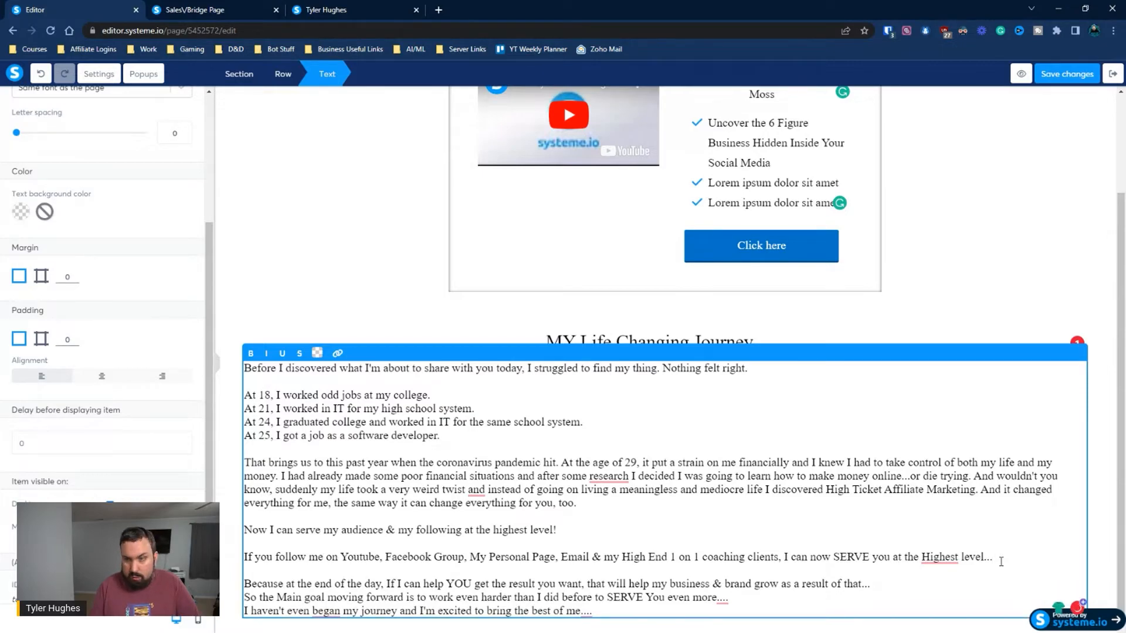
scroll(711, 522, down, 1)
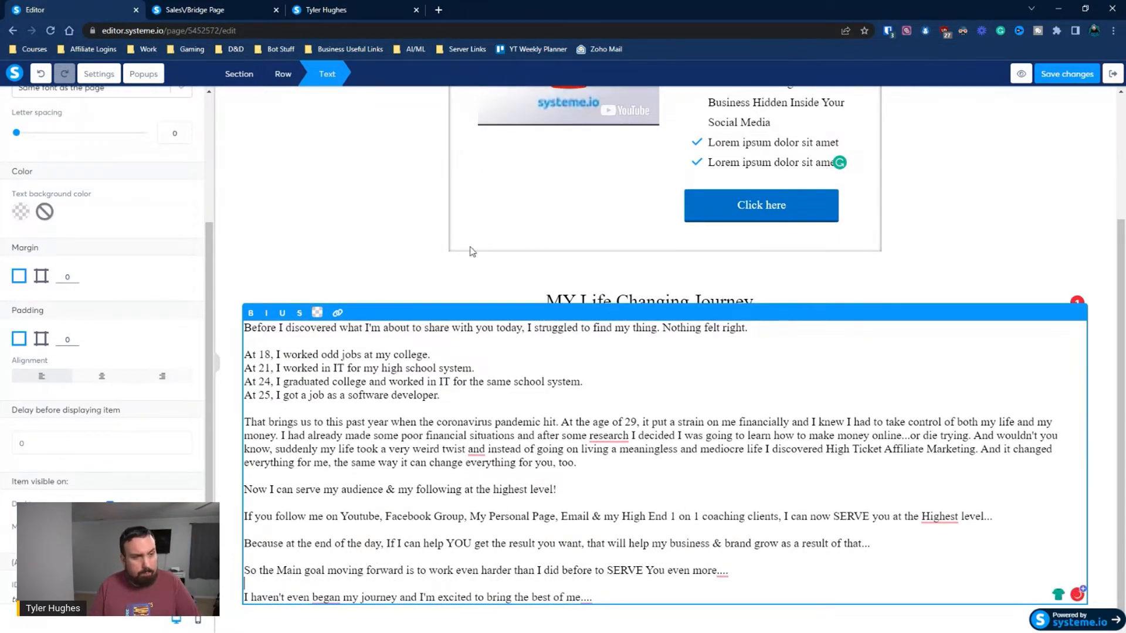
click(471, 251)
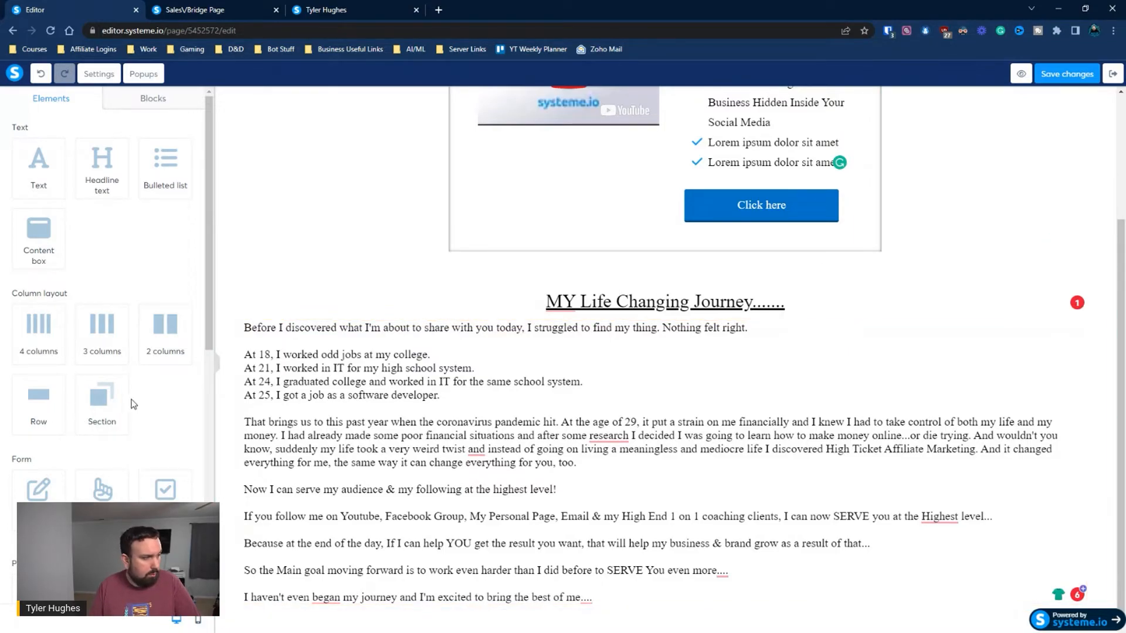
Add a button below the journey story text and set its width to Fill width
scroll(118, 352, down, 4)
drag(100, 276, 623, 611)
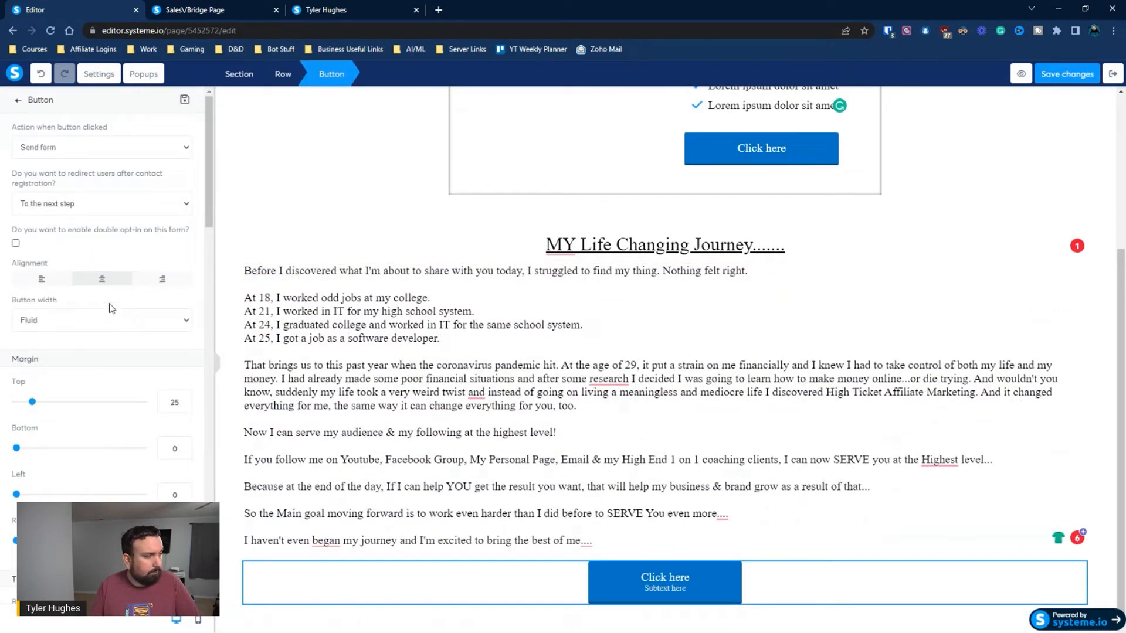
click(65, 321)
click(51, 352)
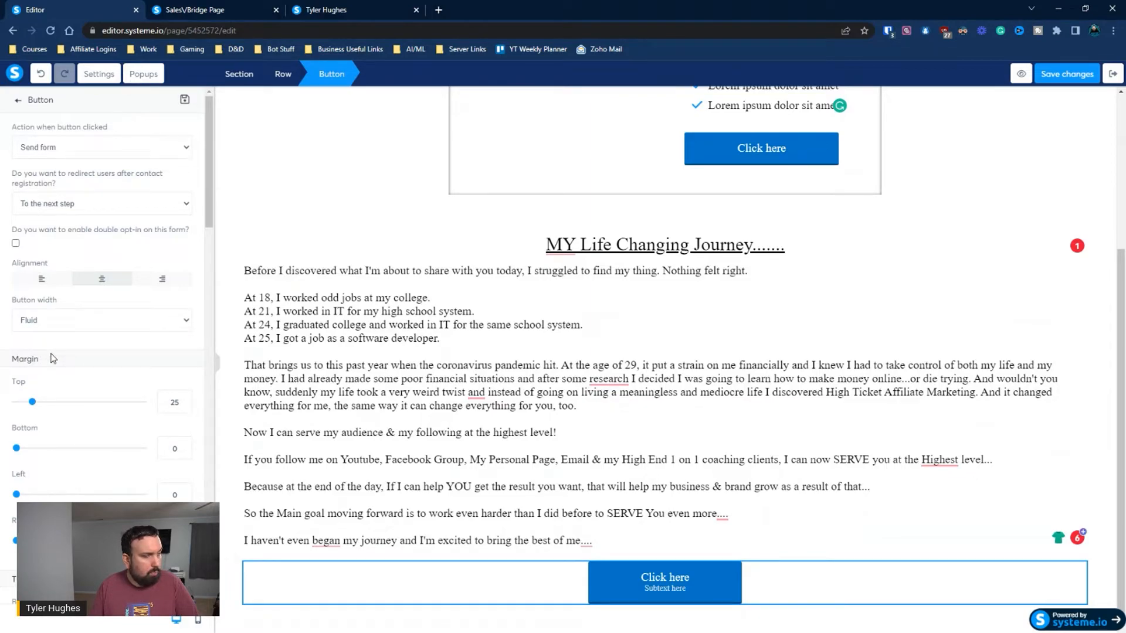
click(51, 329)
click(45, 346)
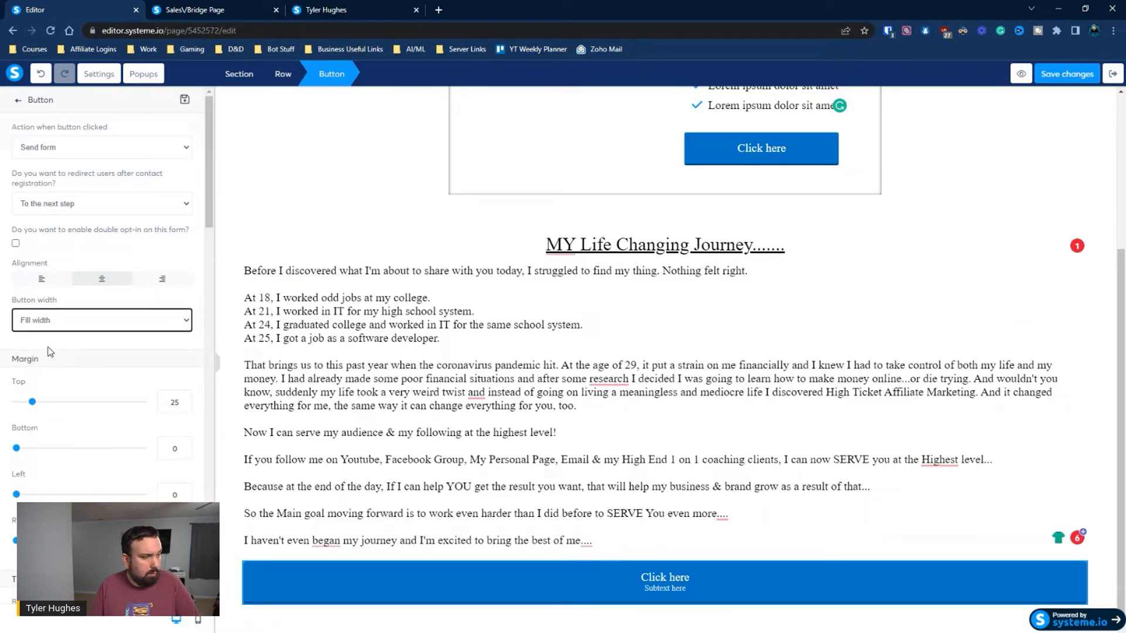
click(52, 150)
click(43, 181)
click(51, 197)
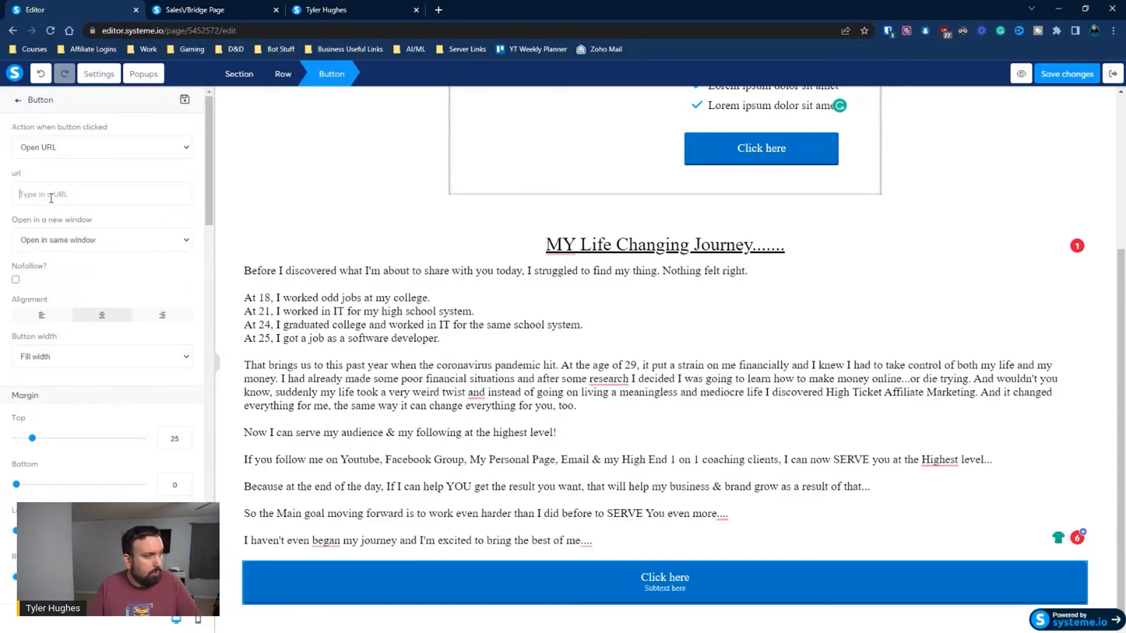
text(https://afffiliatelink.com)
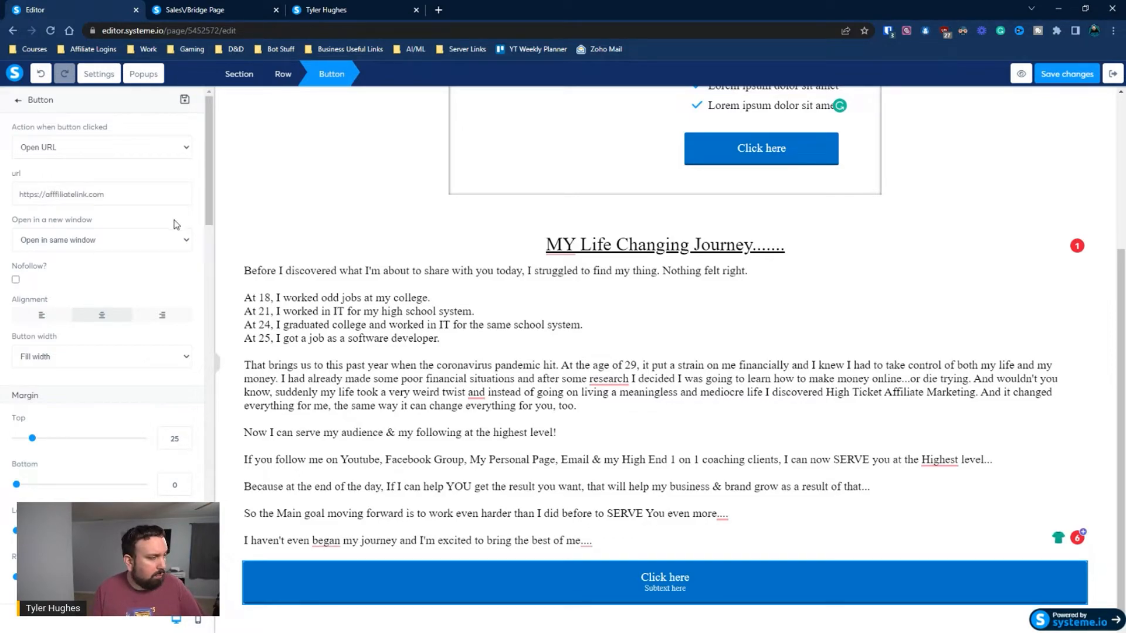
Remove the placeholder subtext "Subtext here" from the new button
scroll(179, 223, down, 5)
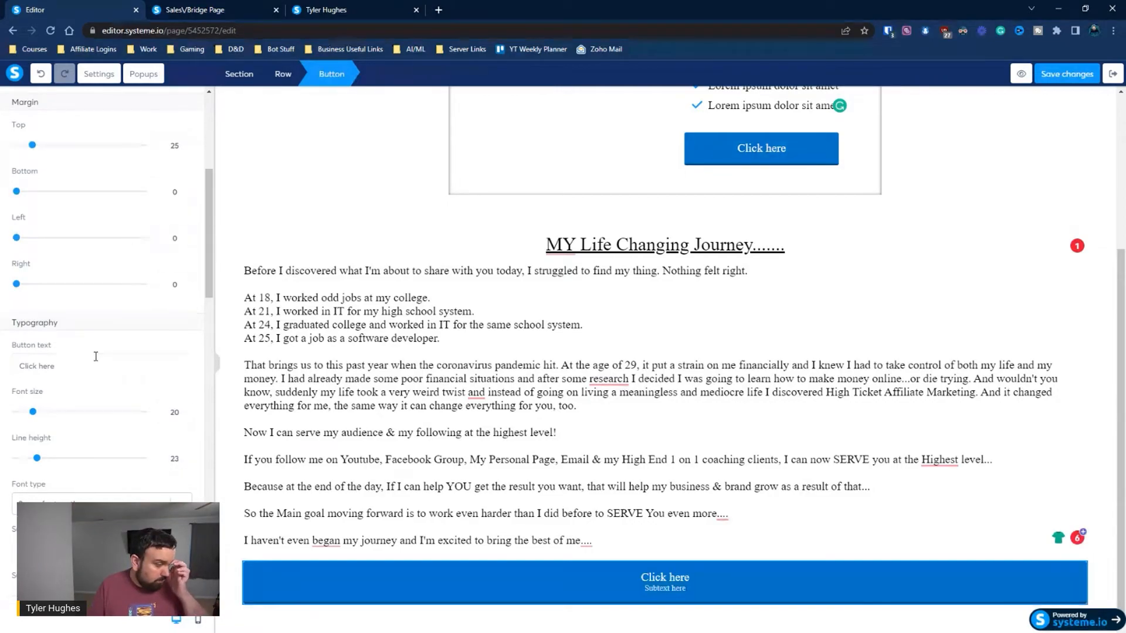
scroll(88, 393, down, 2)
drag(86, 432, 1, 426)
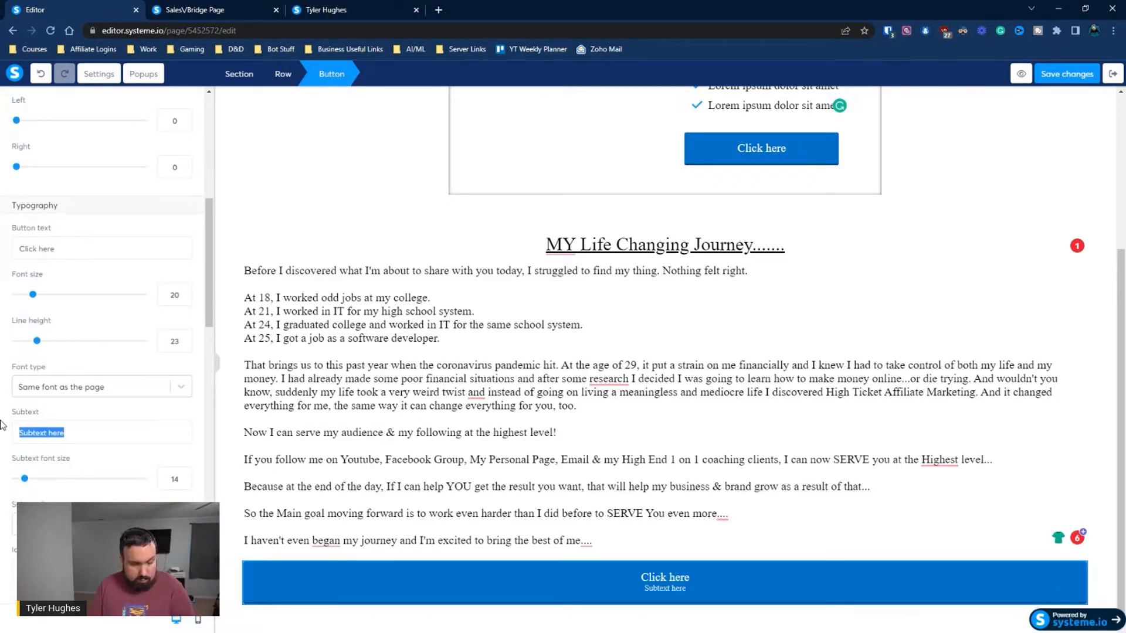
key(BackSpace)
scroll(92, 349, down, 2)
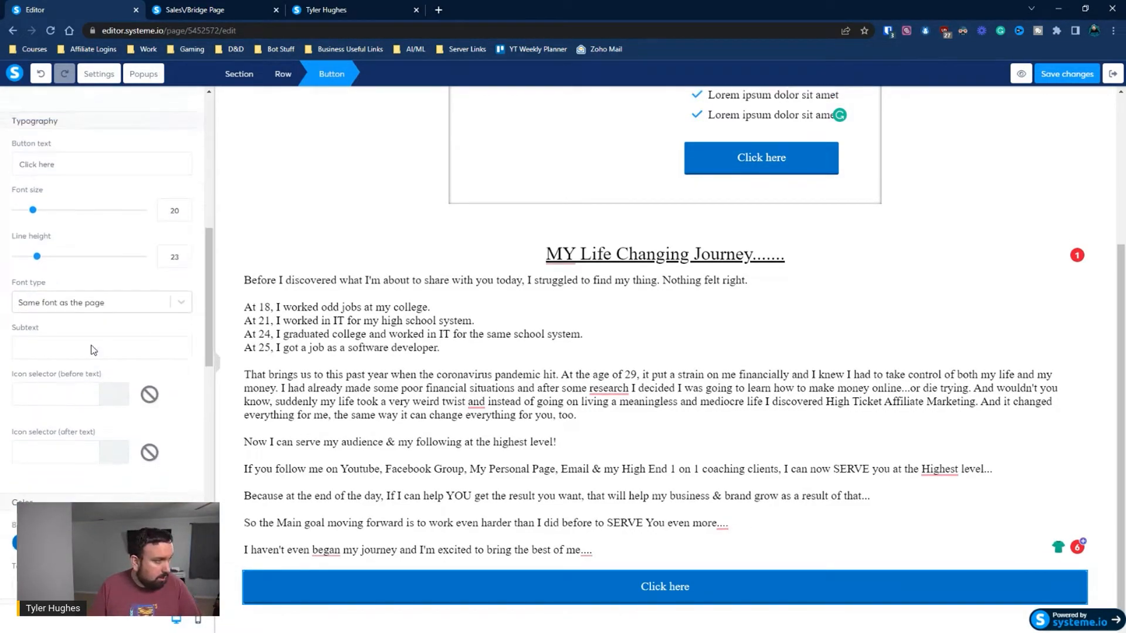
Set the new button's left and right margins to 300
scroll(92, 350, up, 5)
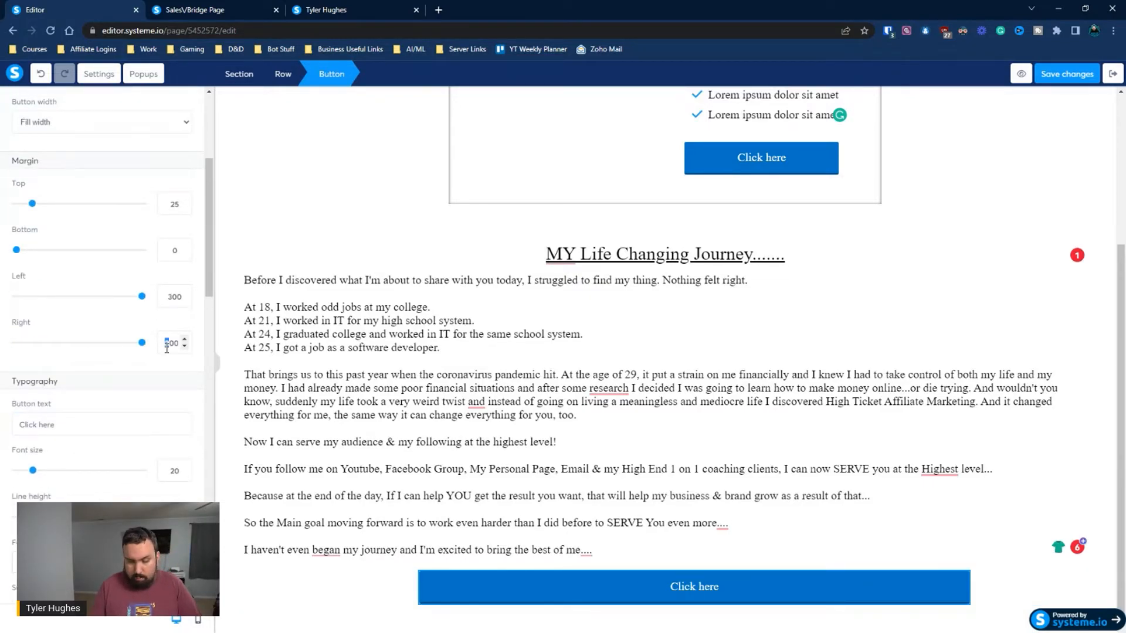
text(300)
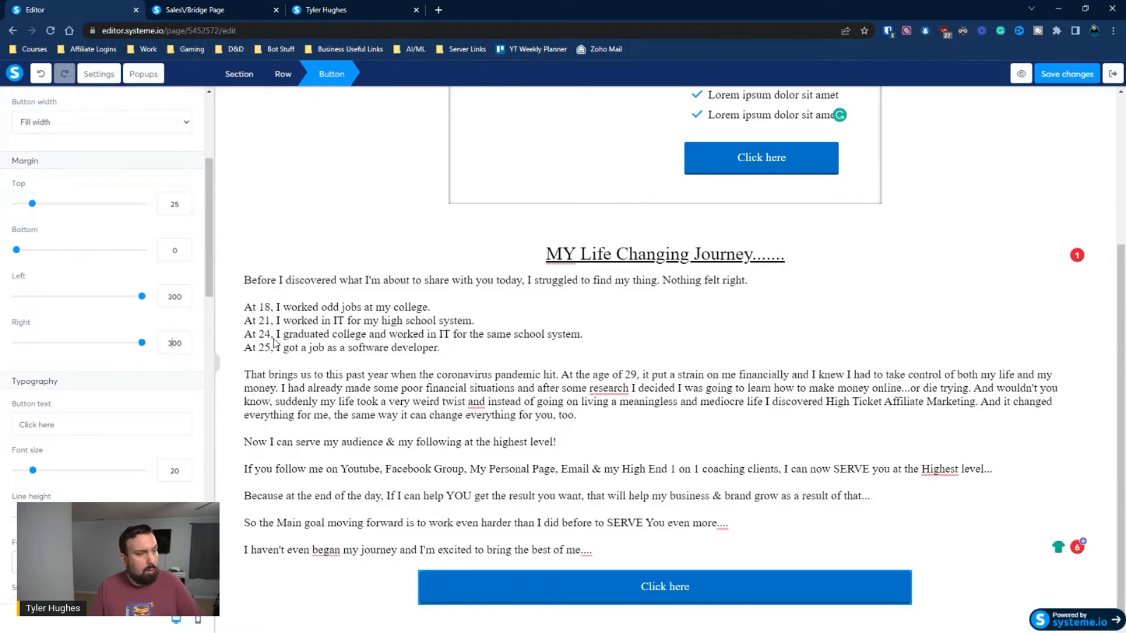
Set the journey section's left and right margins to 400, matching the margins of the shadowed section above it
click(380, 187)
click(483, 174)
scroll(483, 175, up, 2)
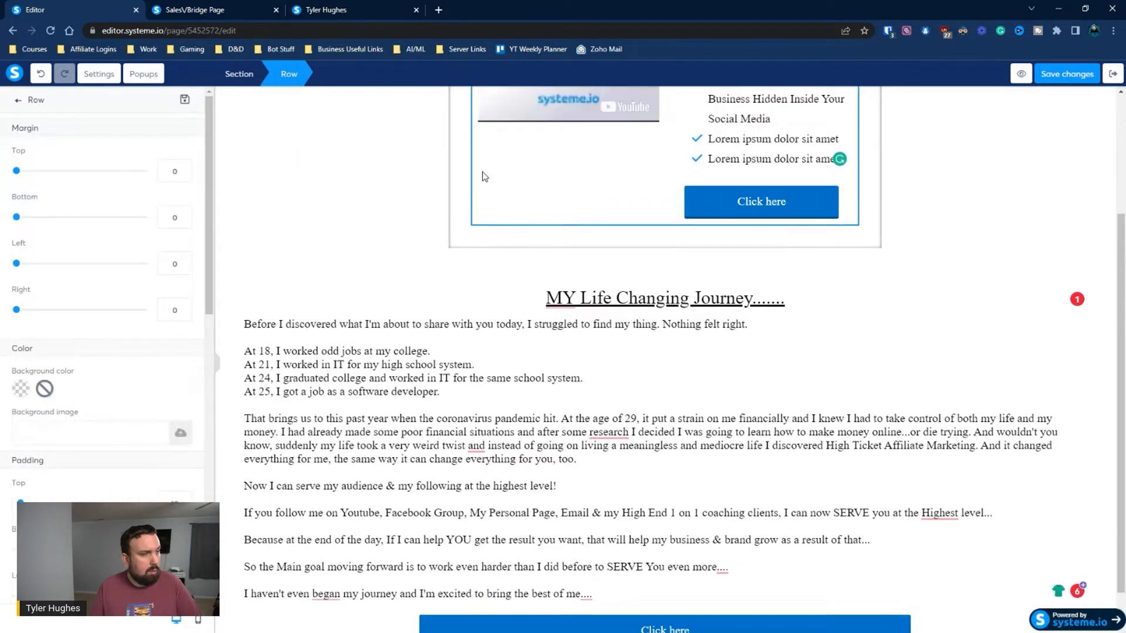
click(456, 197)
scroll(460, 198, up, 2)
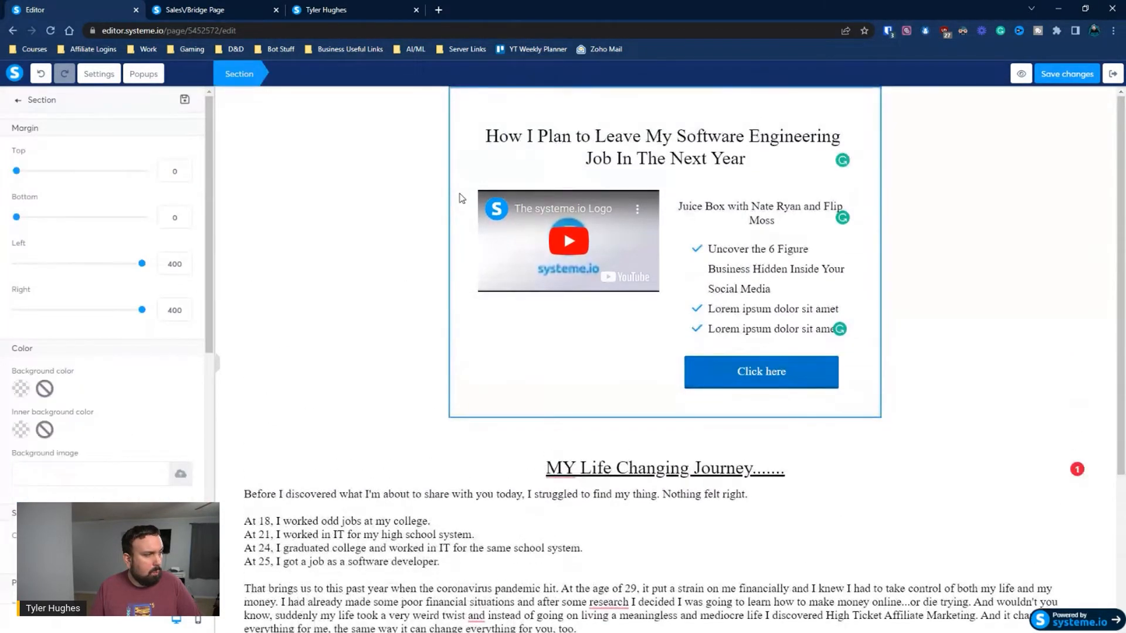
click(237, 524)
click(236, 523)
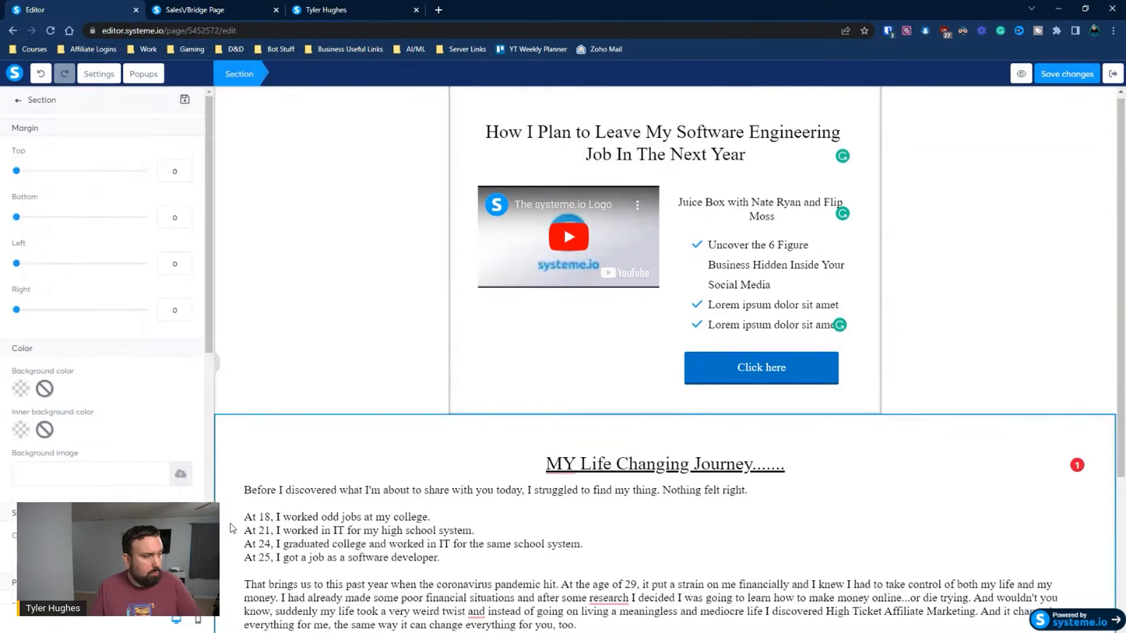
scroll(237, 524, down, 3)
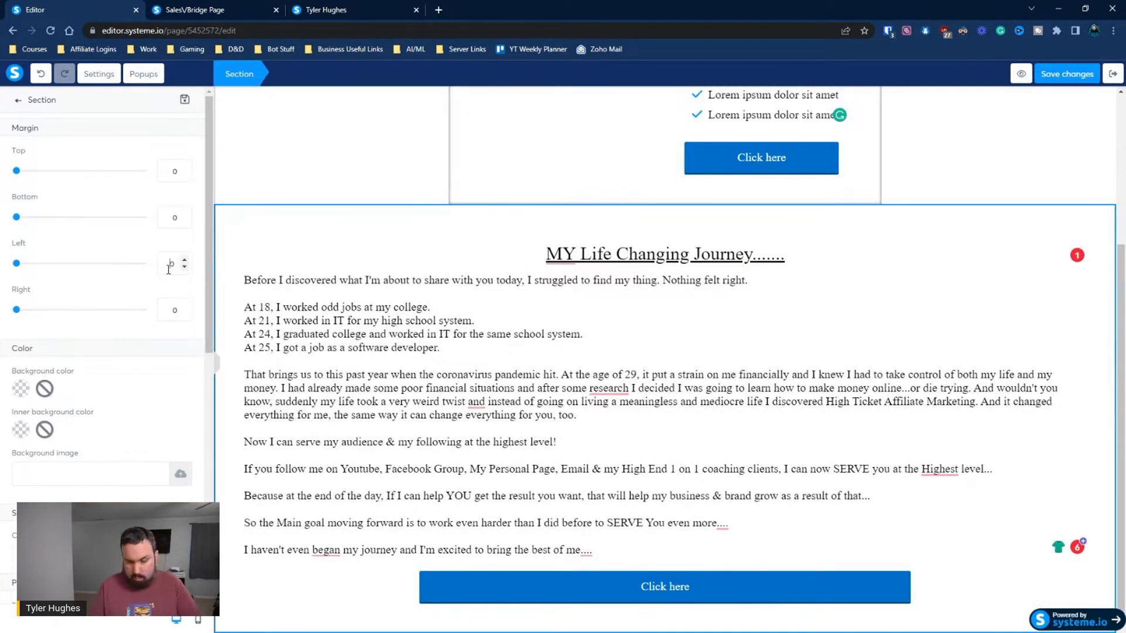
click(168, 268)
text(400)
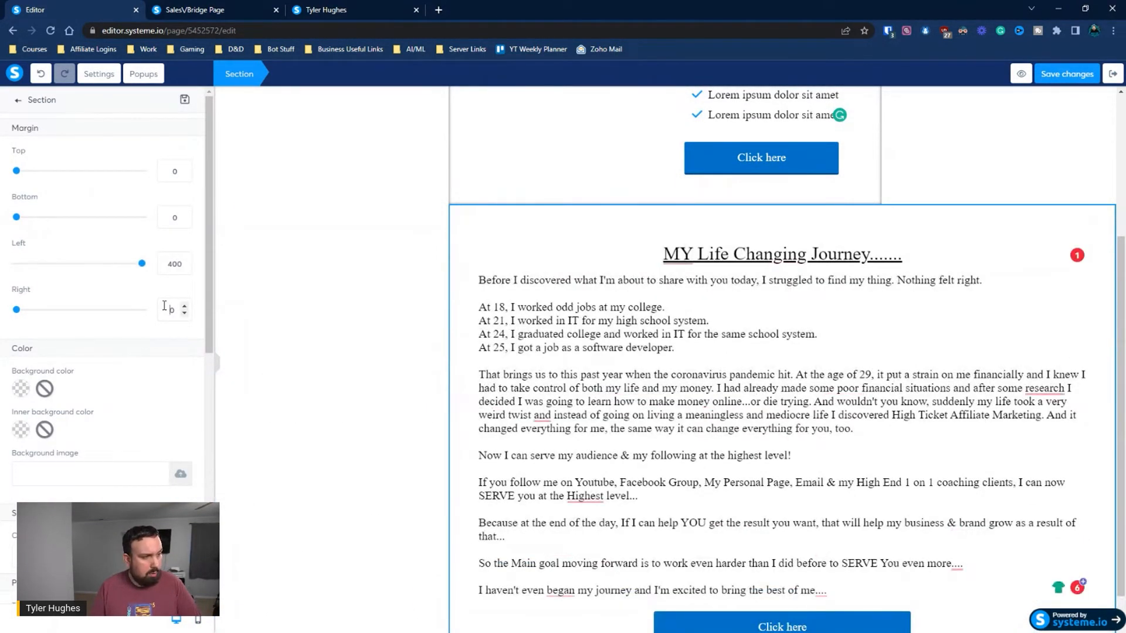
click(164, 306)
text(400)
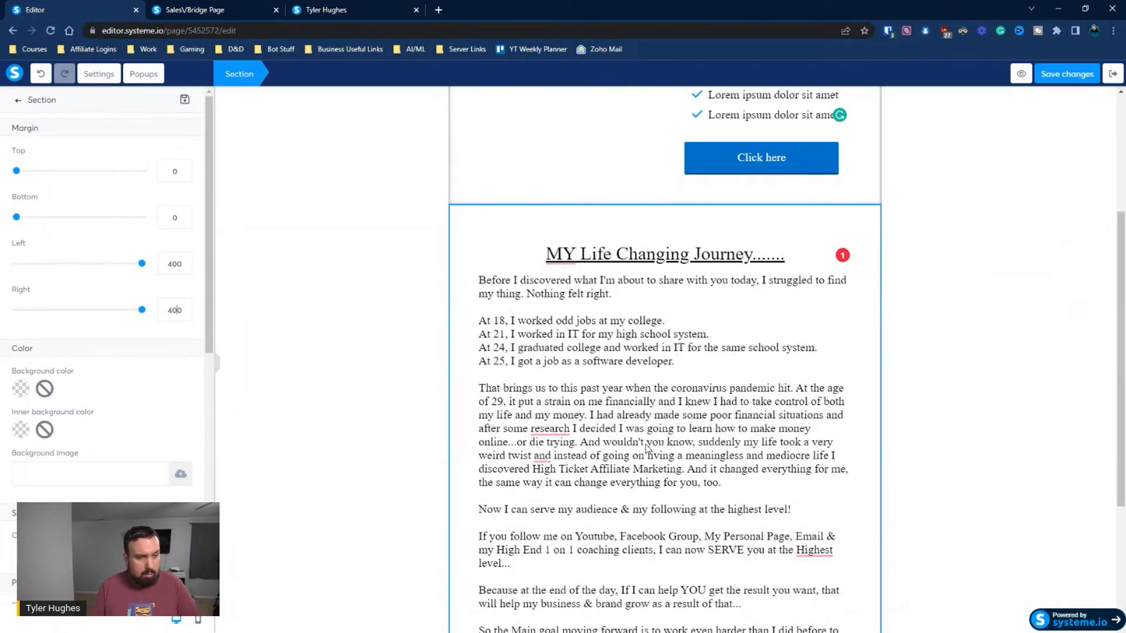
click(982, 433)
Reduce the left and right margins of the button below the journey story to 0
scroll(982, 433, down, 4)
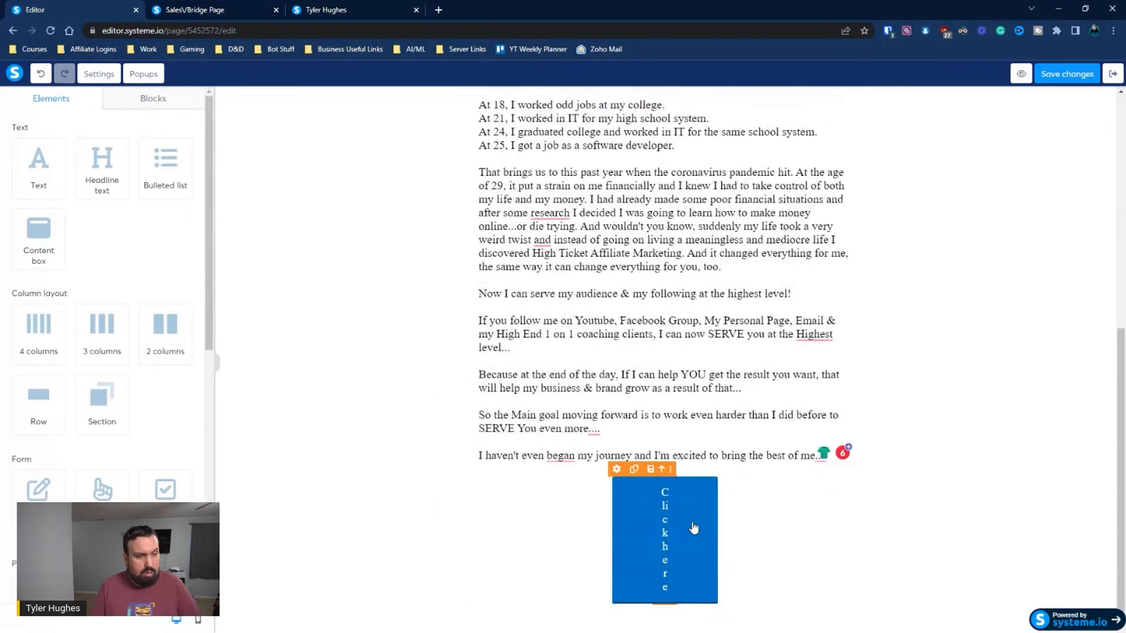
click(693, 526)
click(623, 556)
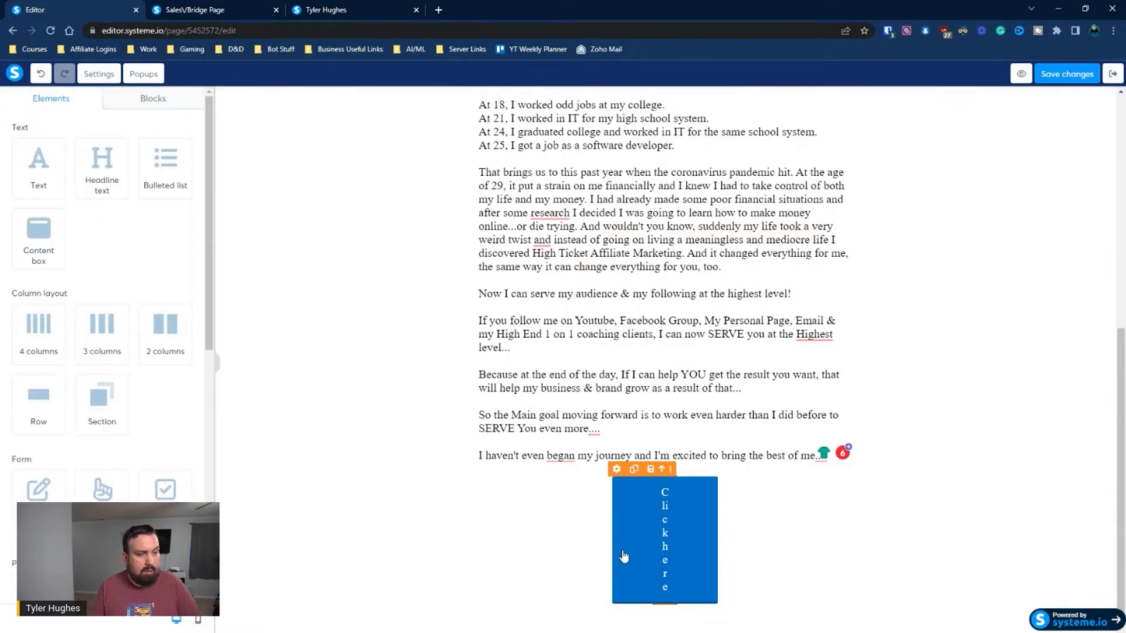
mouse_move(658, 495)
click(626, 480)
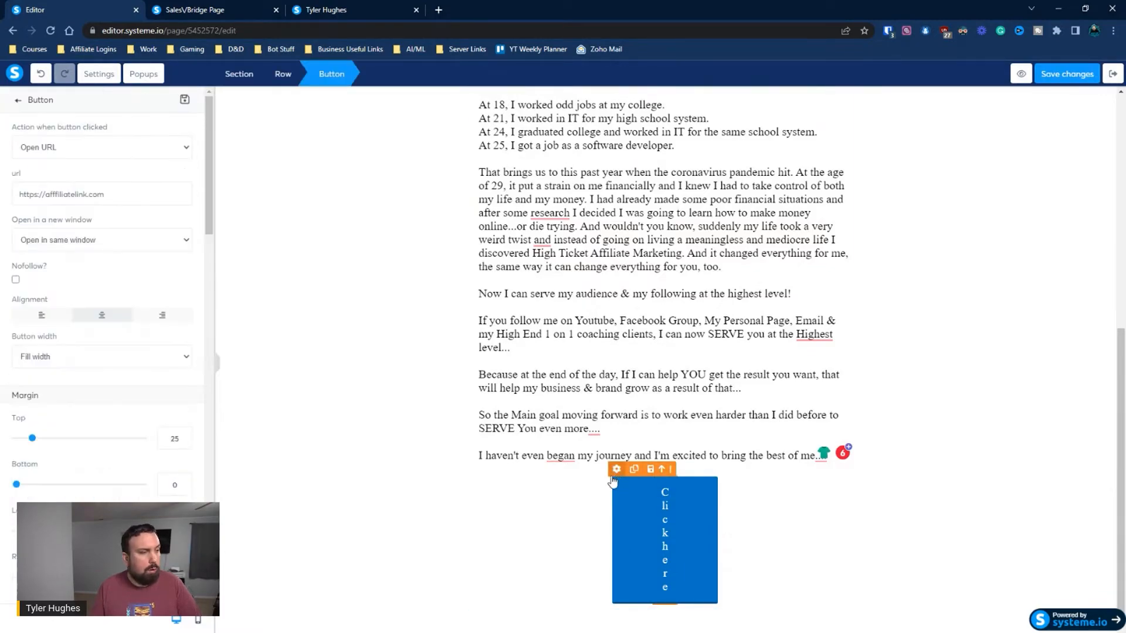
scroll(120, 412, down, 5)
click(170, 238)
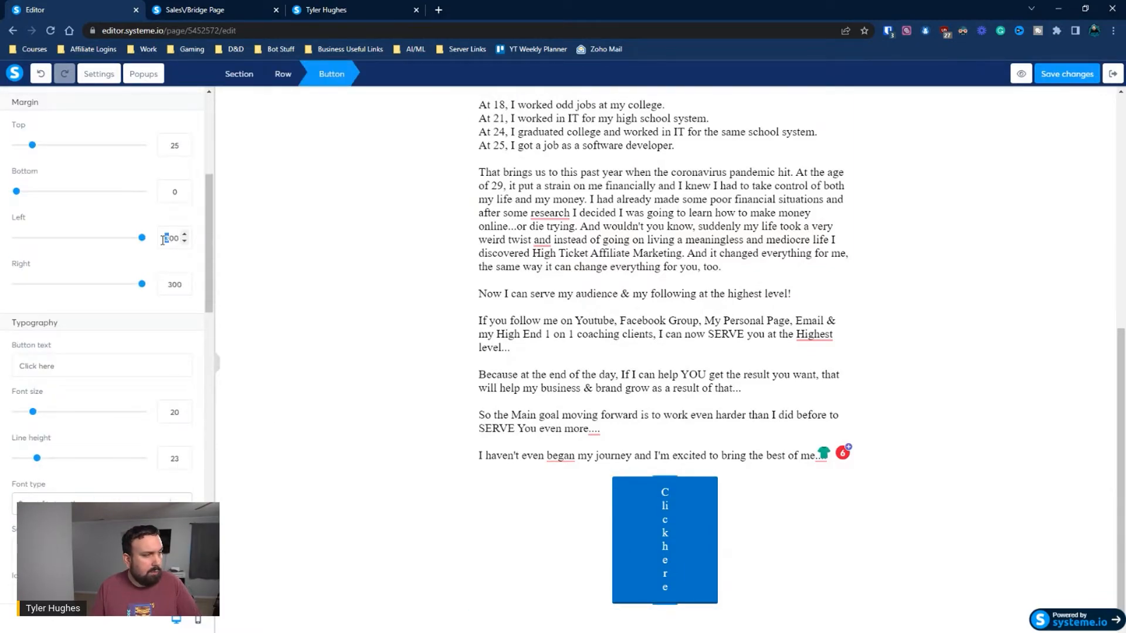
key(BackSpace)
click(169, 284)
key(BackSpace)
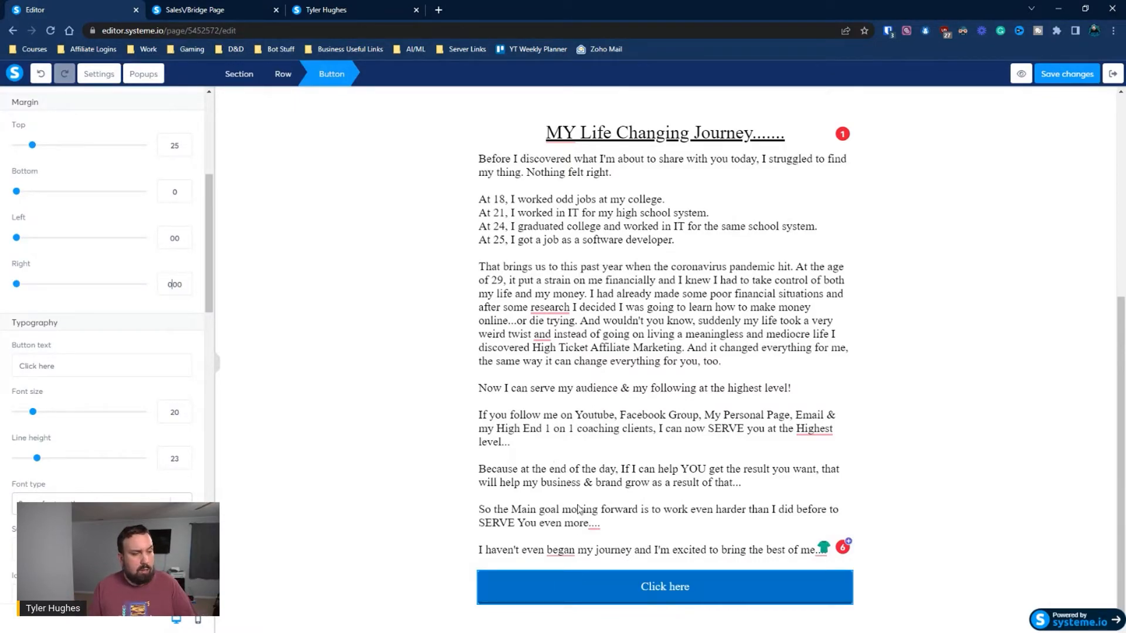
click(573, 588)
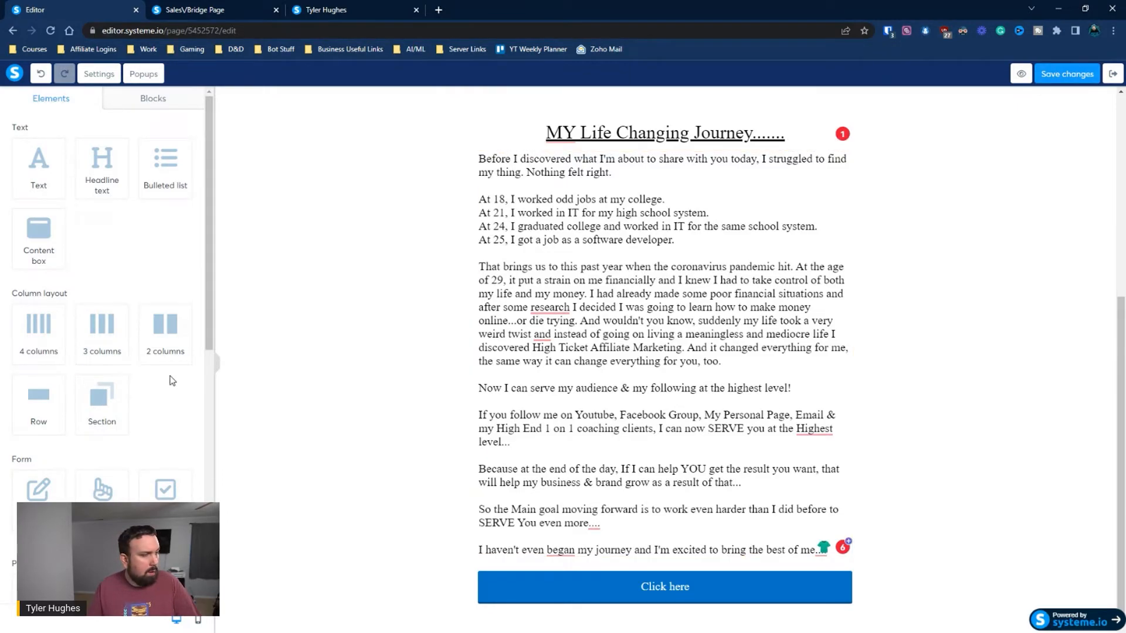
scroll(163, 381, down, 6)
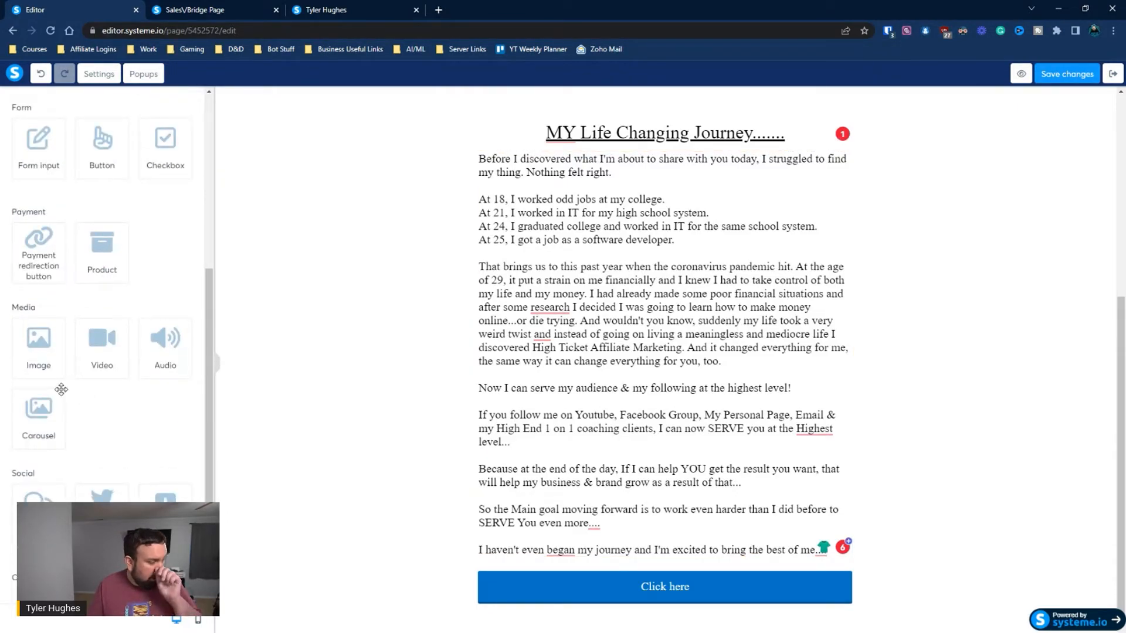
scroll(64, 392, up, 5)
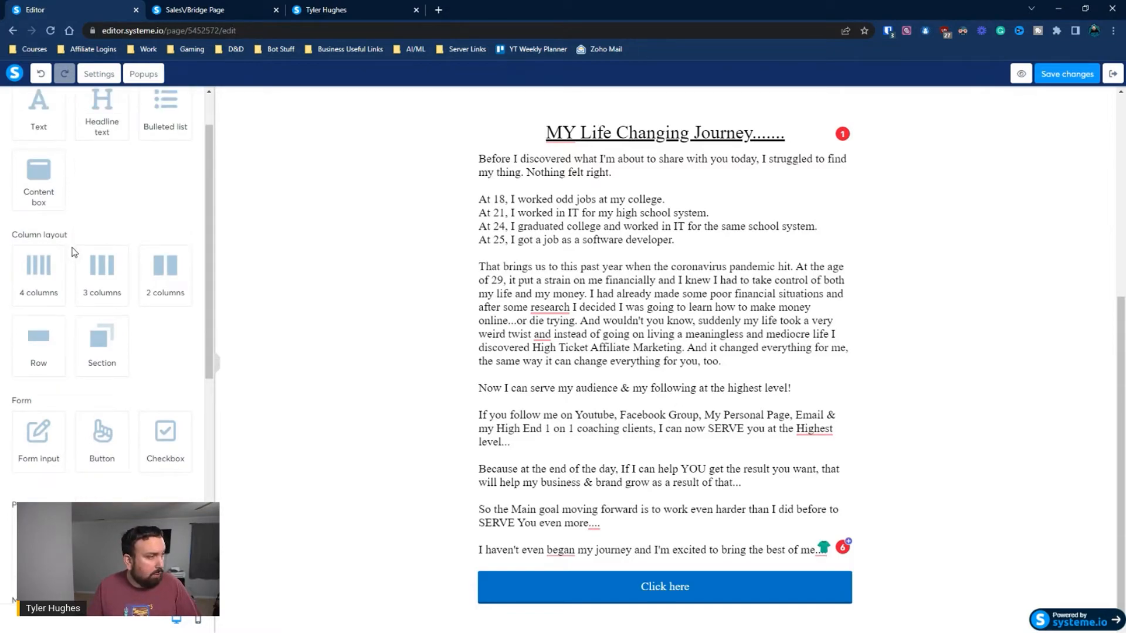
scroll(88, 164, up, 1)
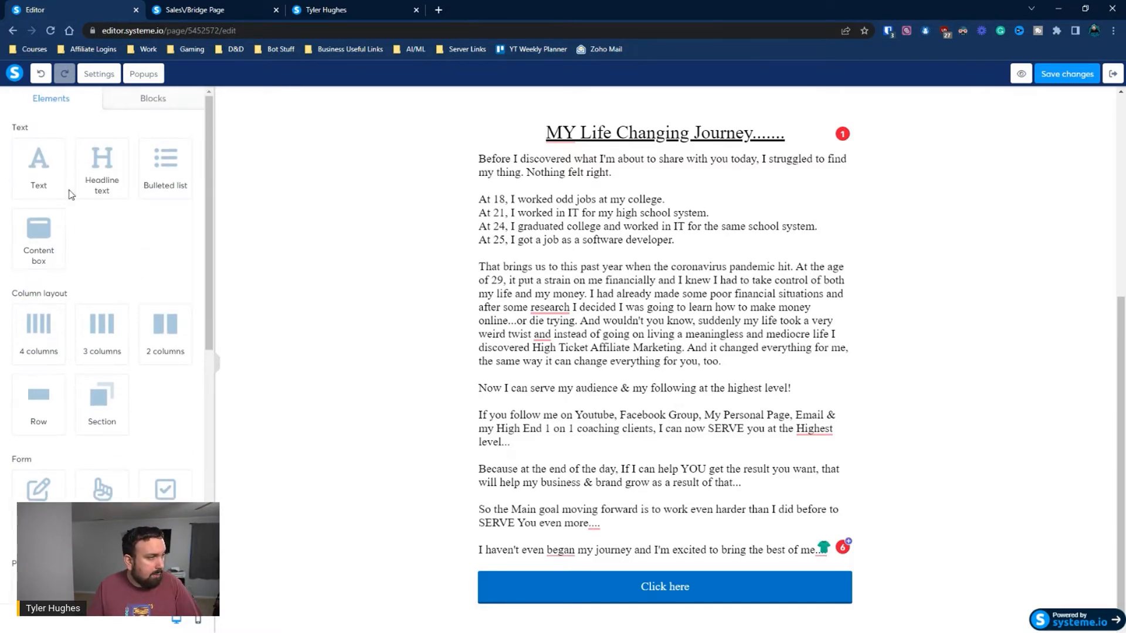
drag(36, 186, 609, 610)
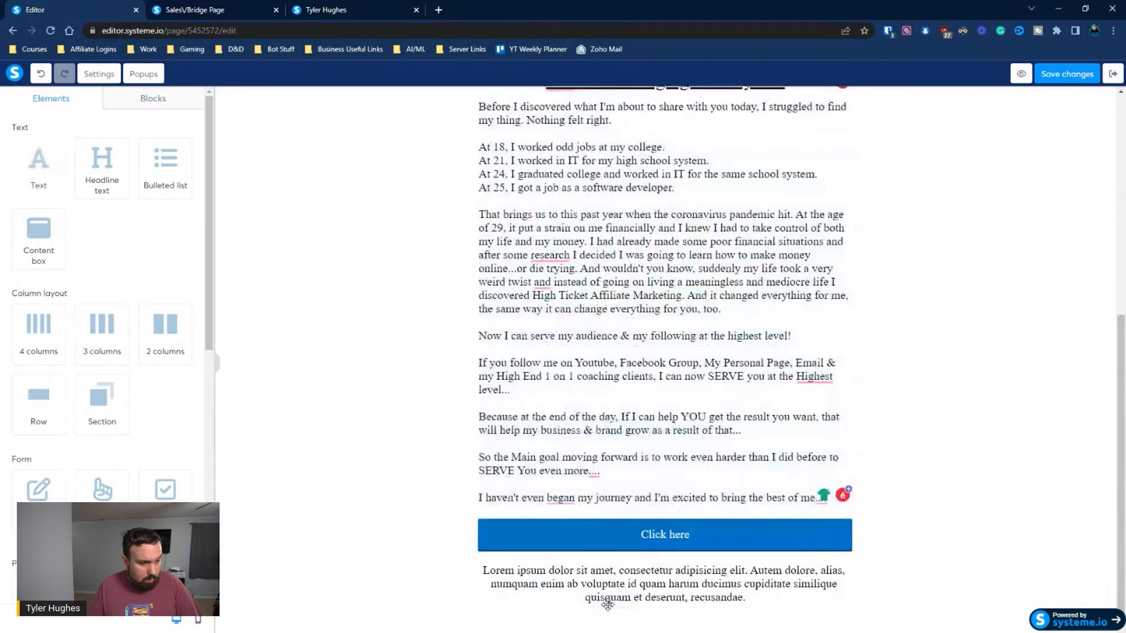
scroll(567, 508, up, 5)
scroll(568, 508, down, 5)
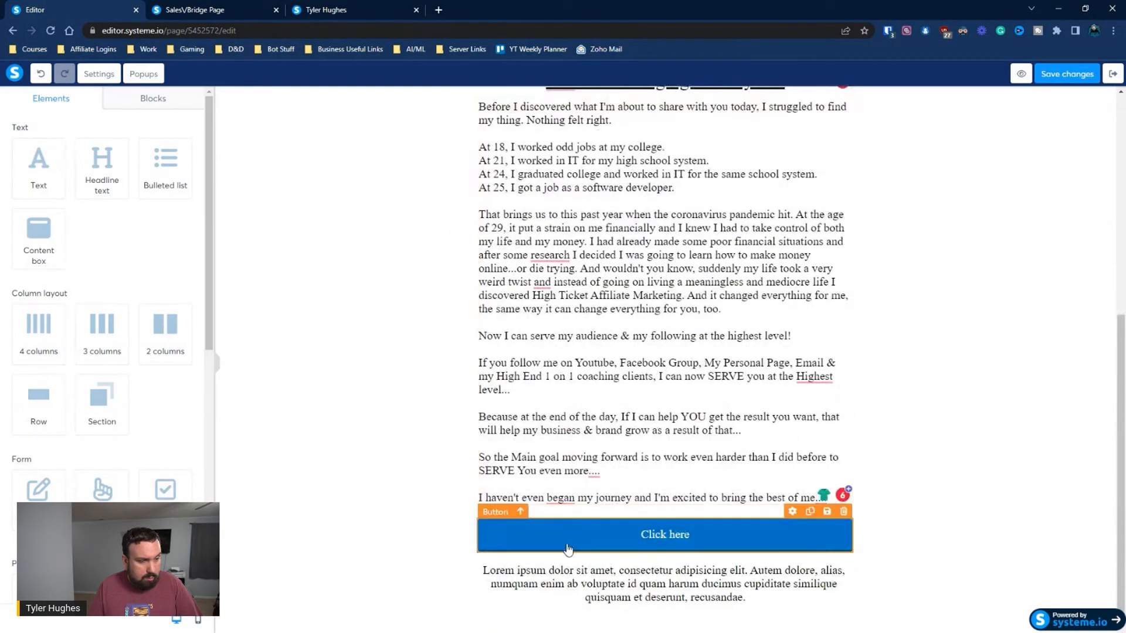
click(566, 582)
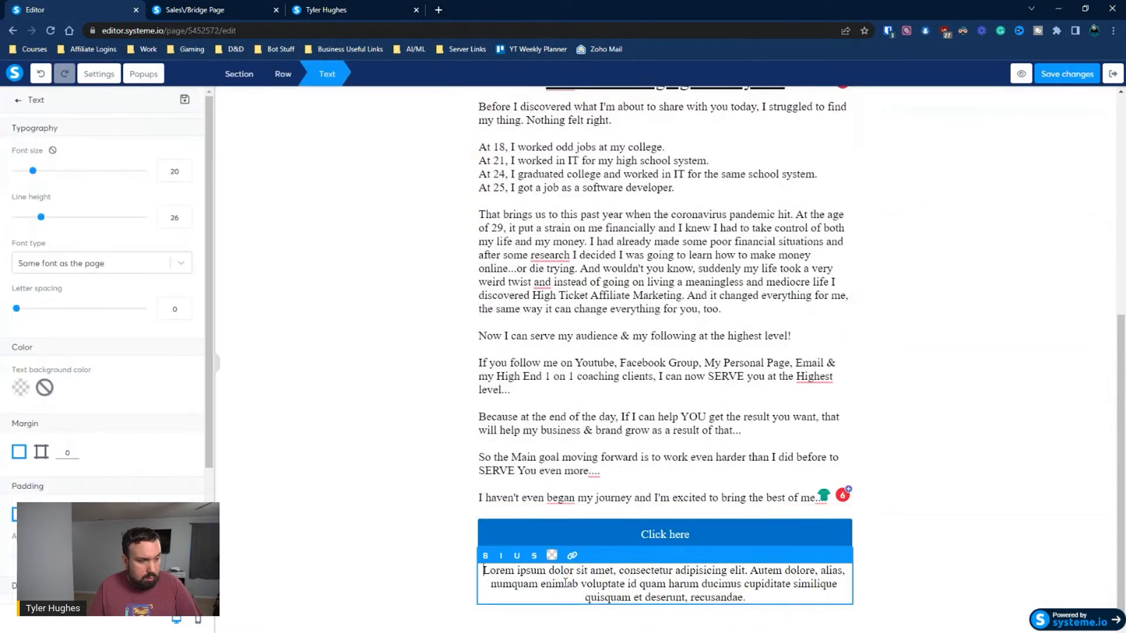
click(944, 559)
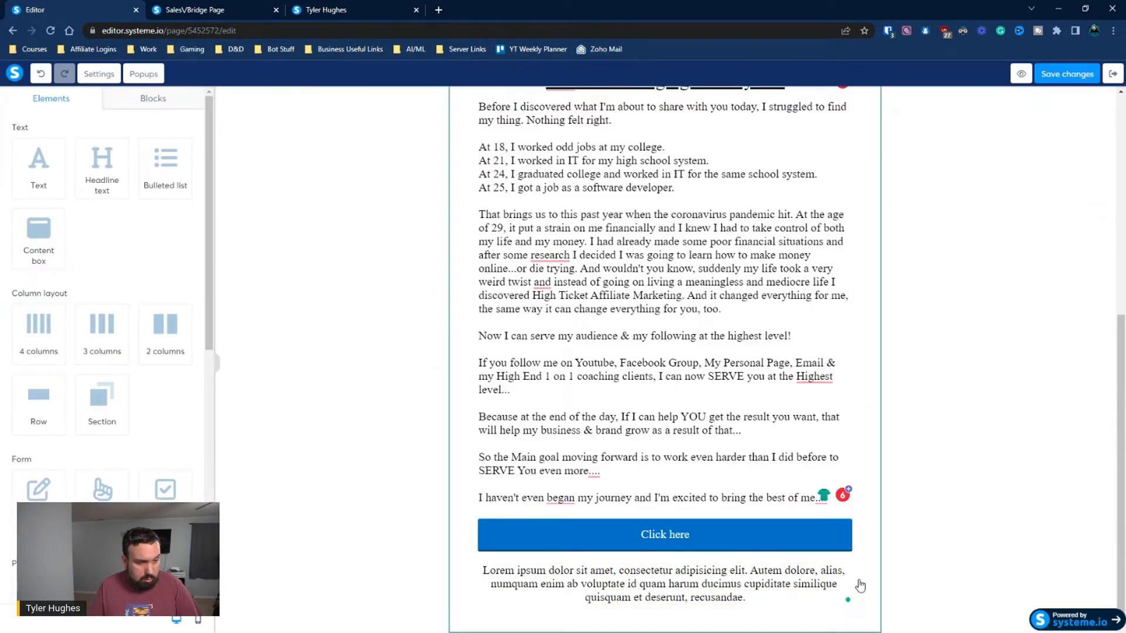
click(850, 549)
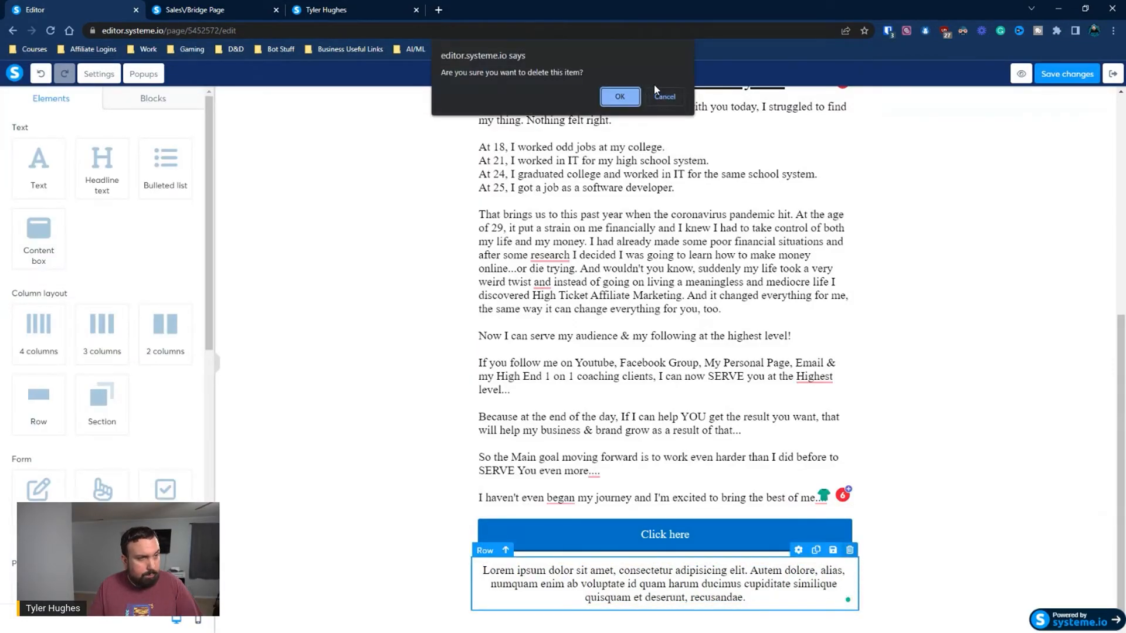
click(619, 97)
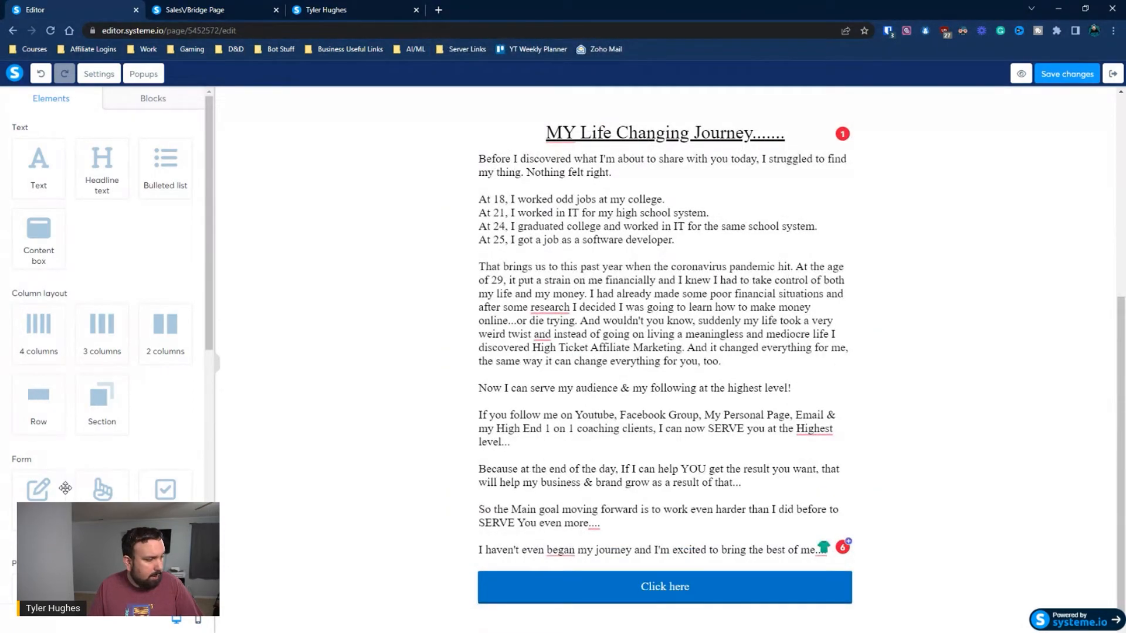
Add a text element in its own section below the journey section and replace its placeholder with "Disclaimer"
drag(40, 176, 524, 592)
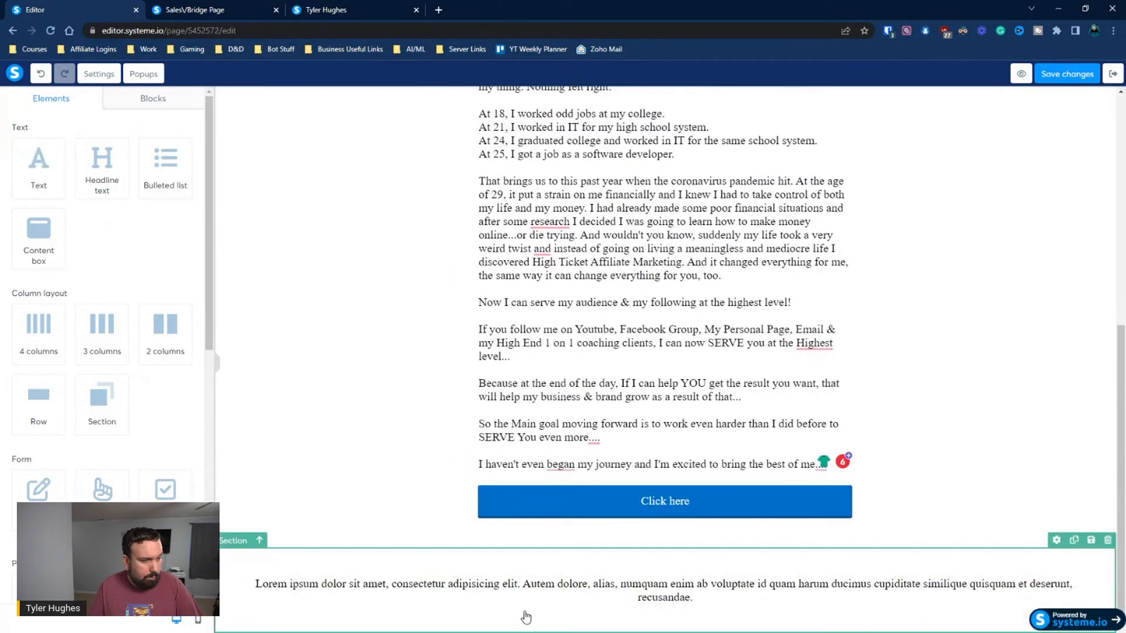
click(529, 589)
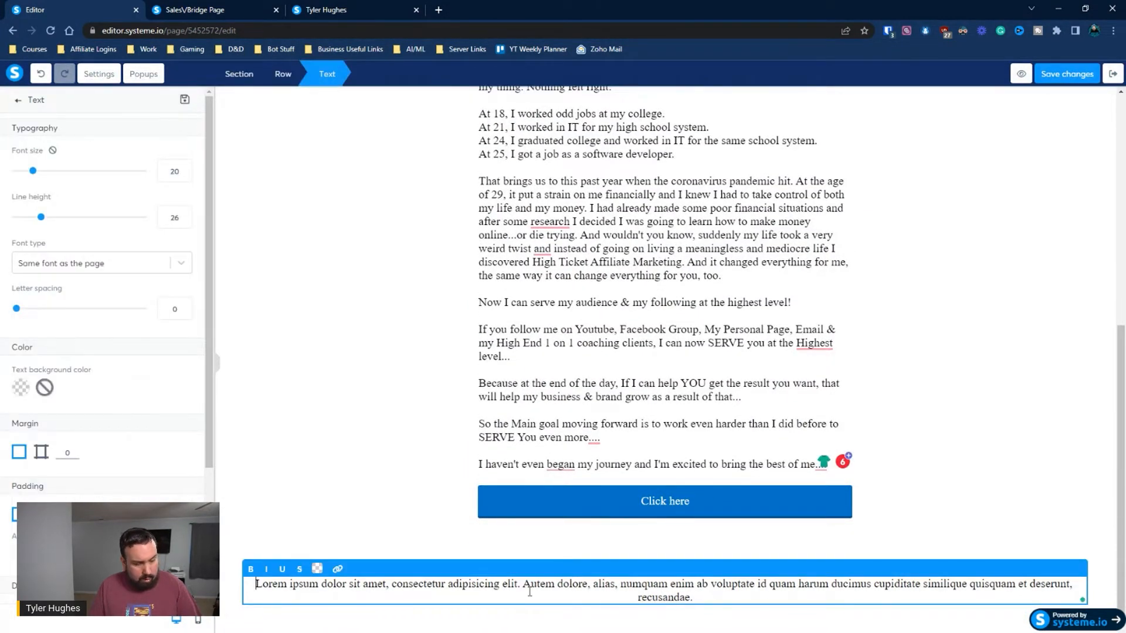
key(ctrl+a)
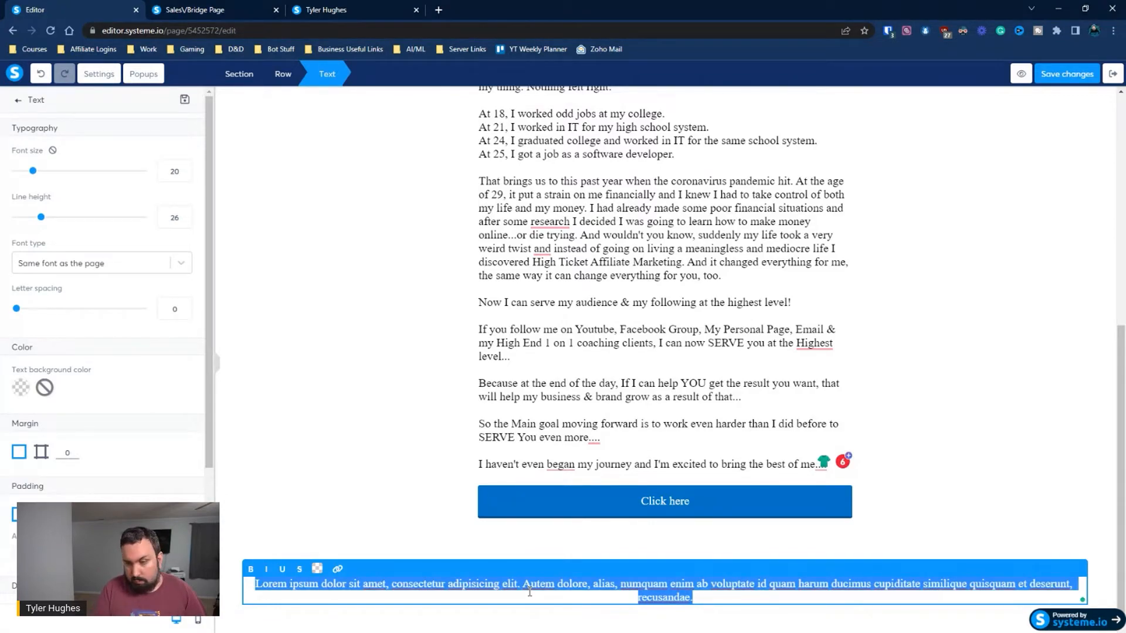
text(Disclaimer)
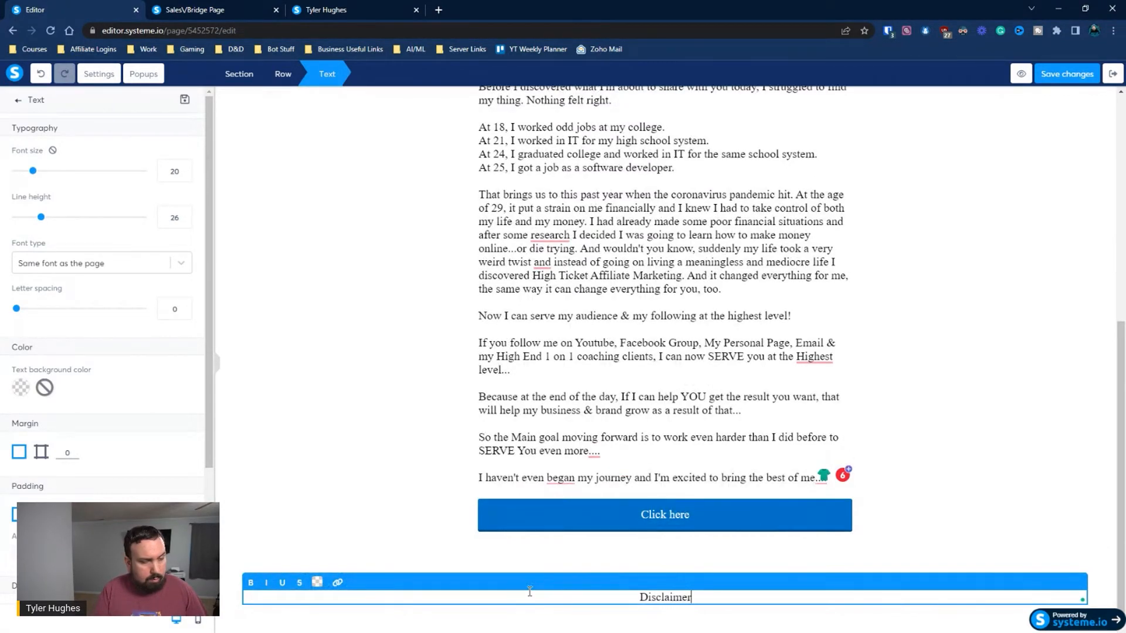
Insert "Pricacy/Policy/Terms & Conditions/" before the word "Disclaimer" in the footer text
key(Home)
text(Pricac)
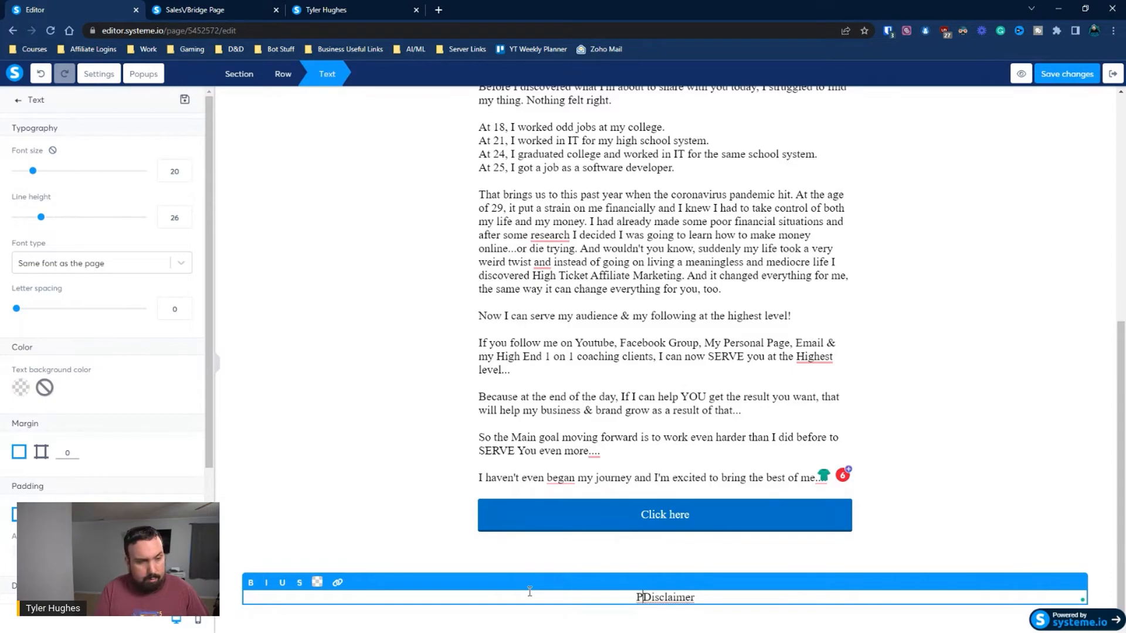
text(y)
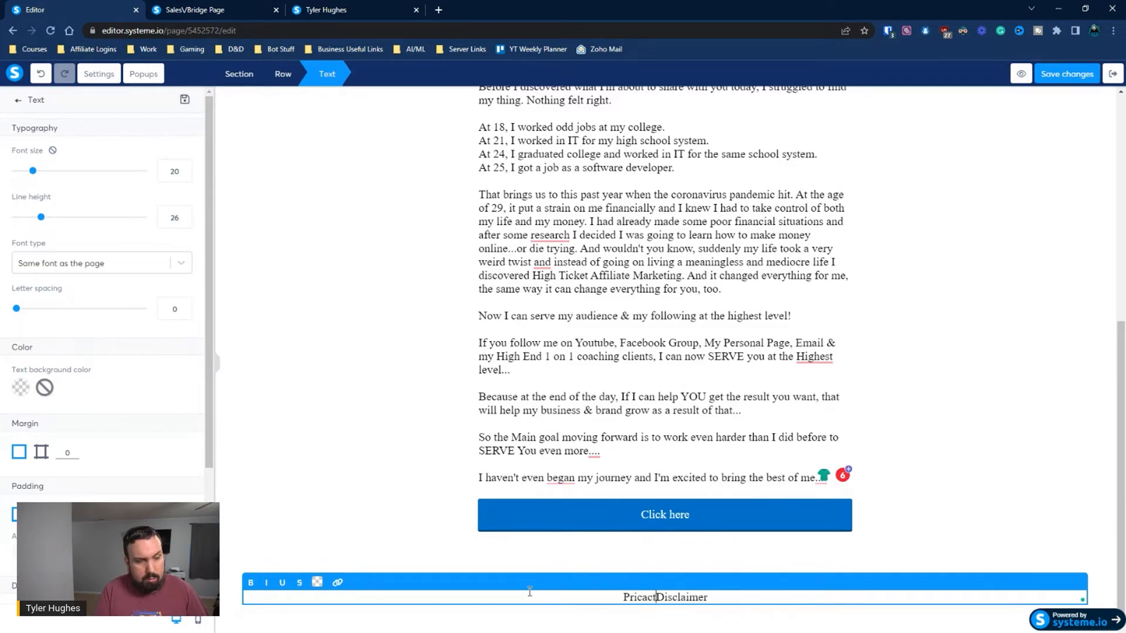
text(/Policy)
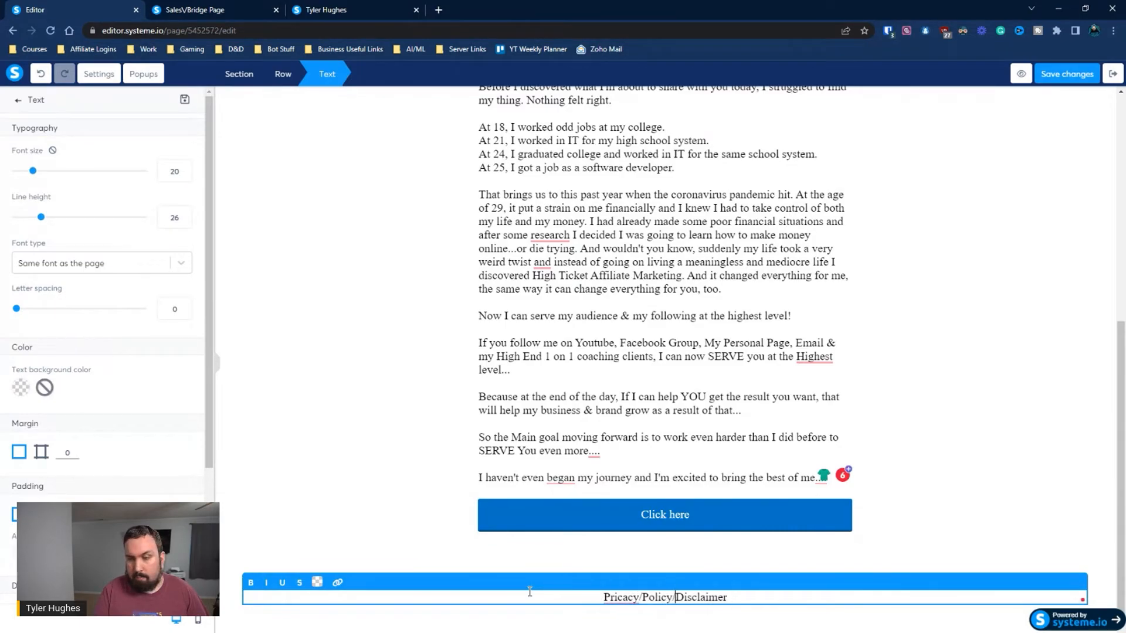
text( Terms)
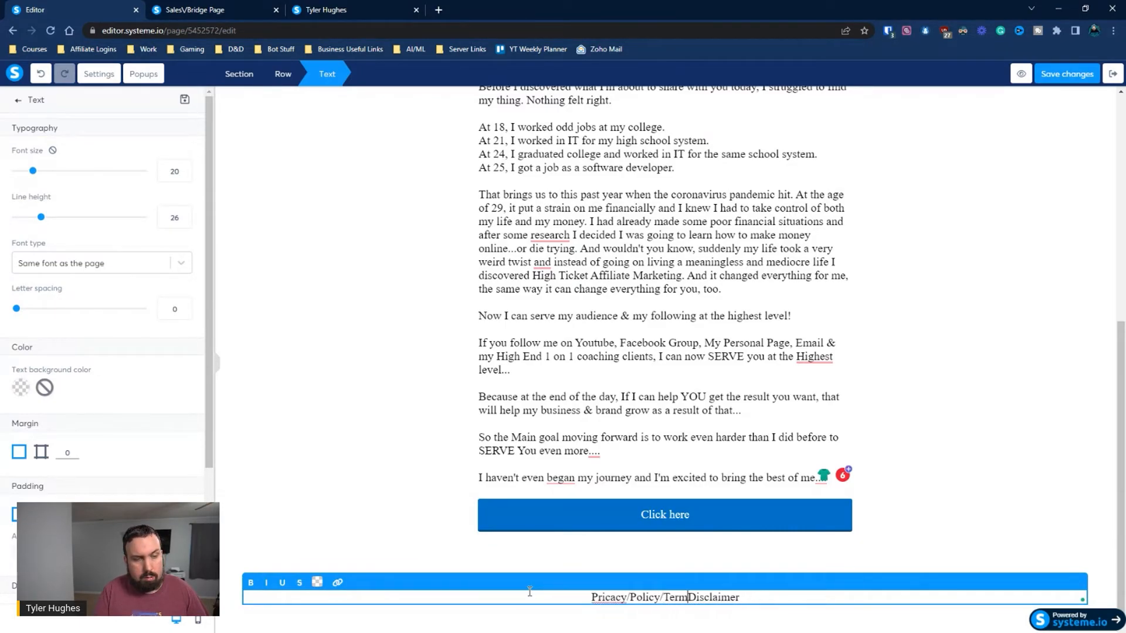
text( & Conditi)
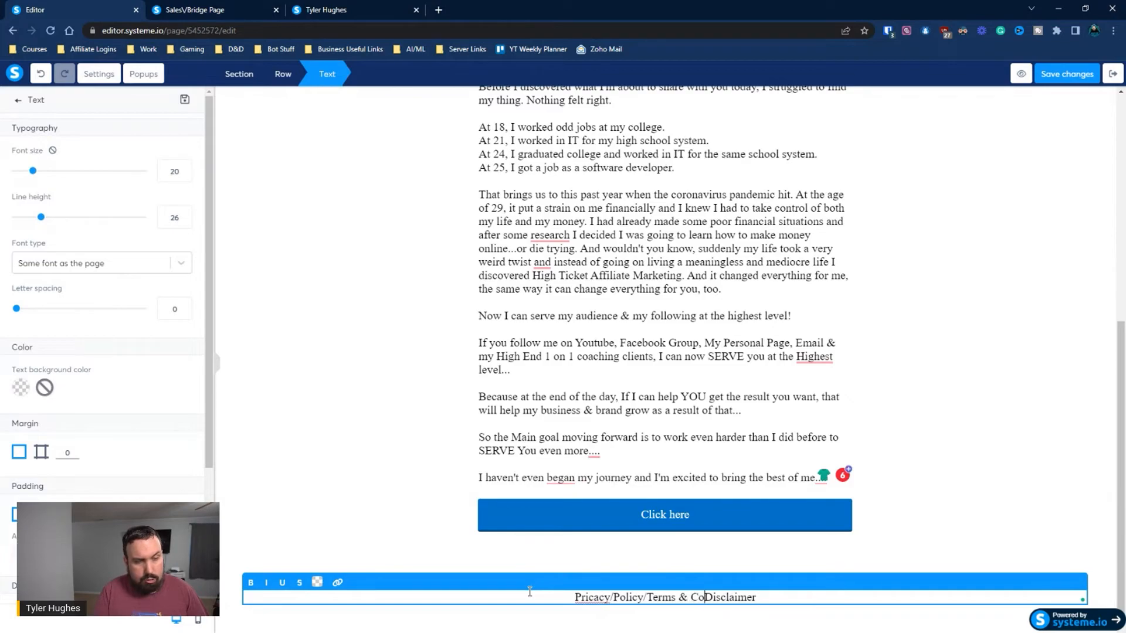
text(ons/)
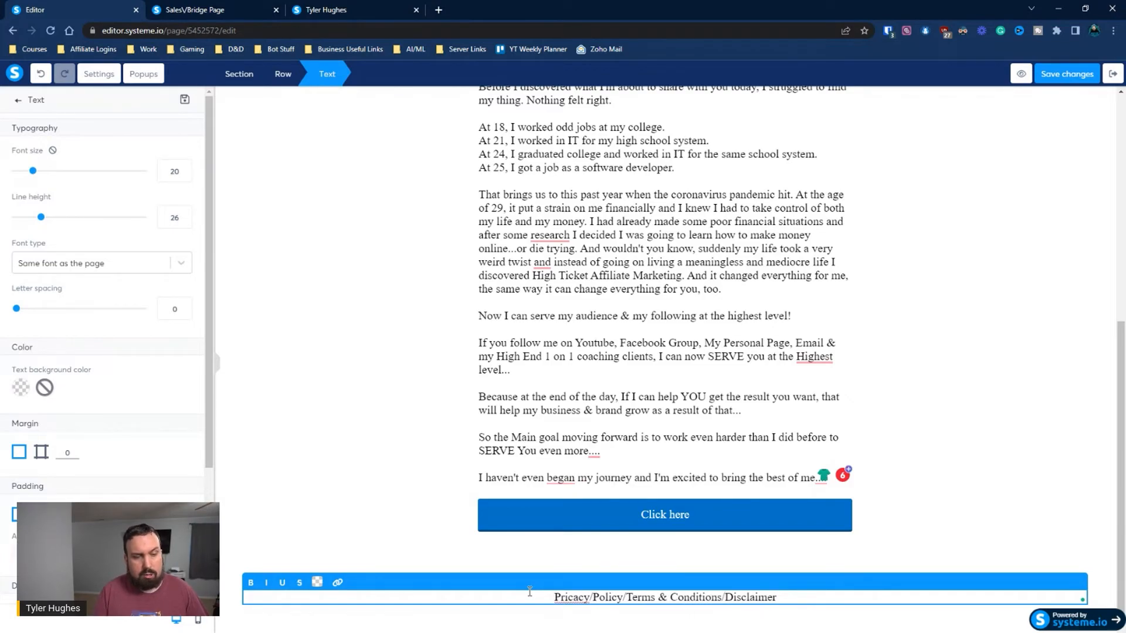
Save the sales page and exit the editor to the funnel's steps
click(927, 453)
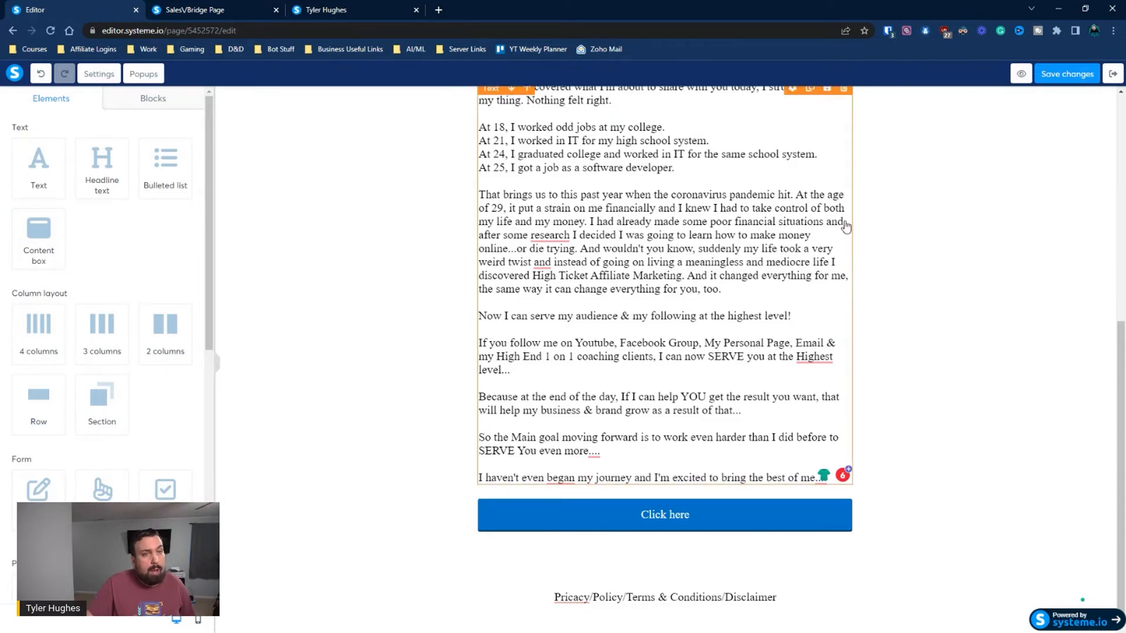
click(1095, 74)
click(1112, 74)
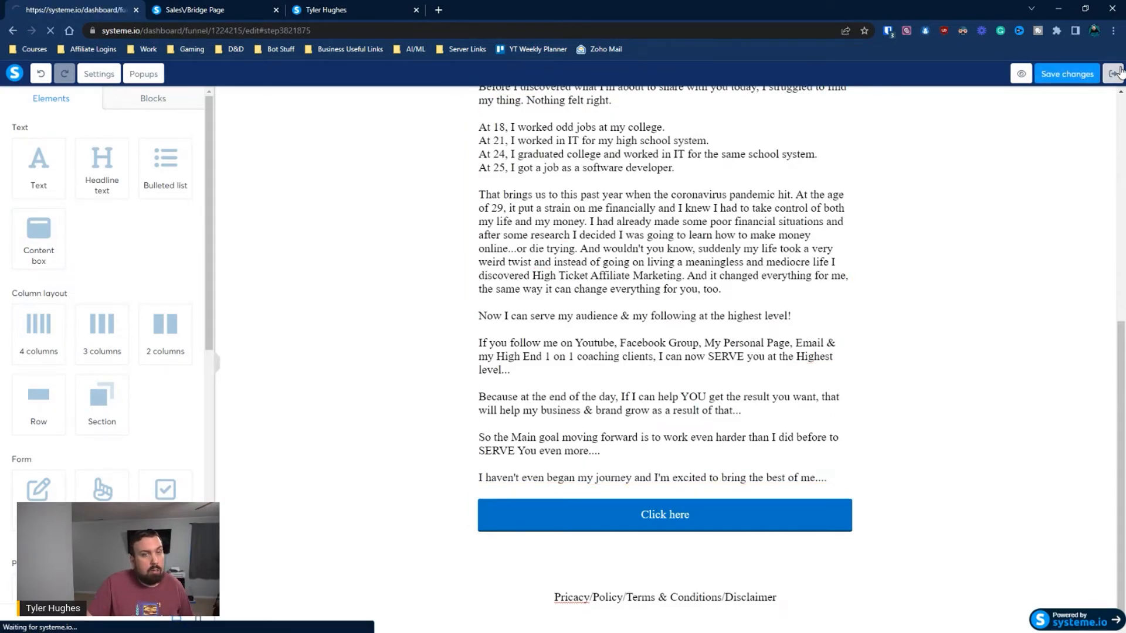
Open the Landing Page - Opt In step in the editor, review its content, and return to the funnel
click(134, 166)
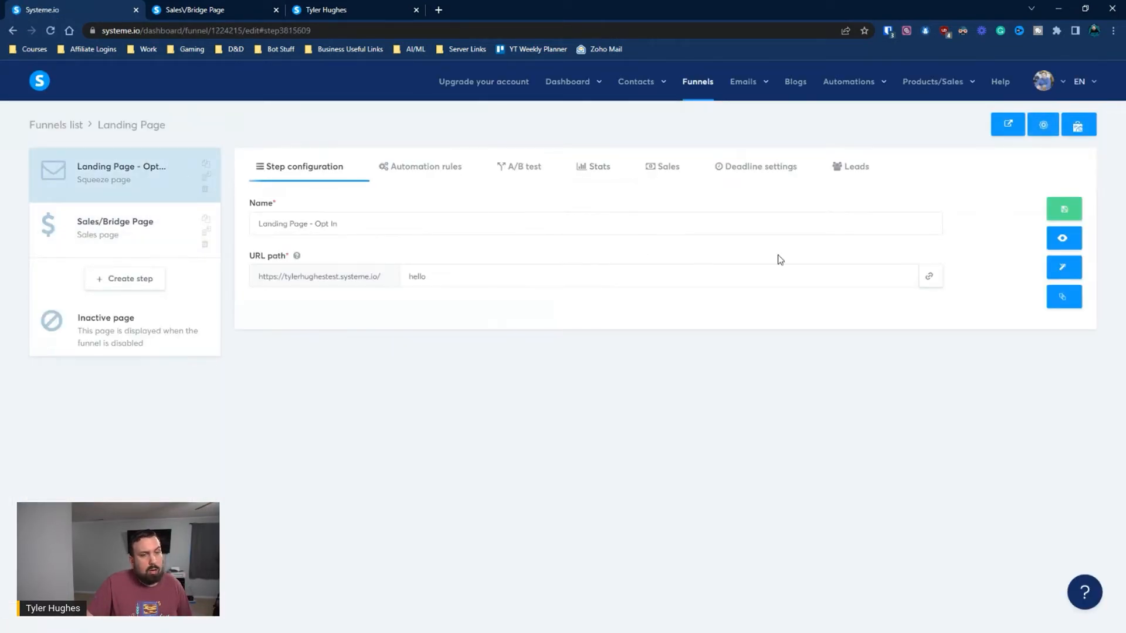
click(1064, 270)
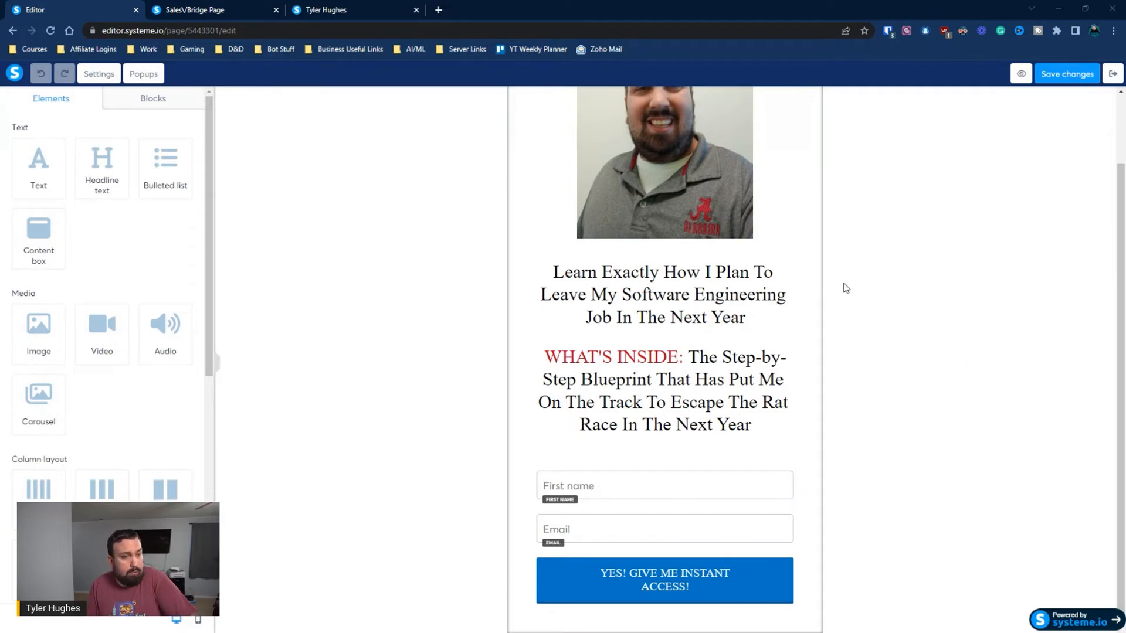
scroll(889, 391, up, 2)
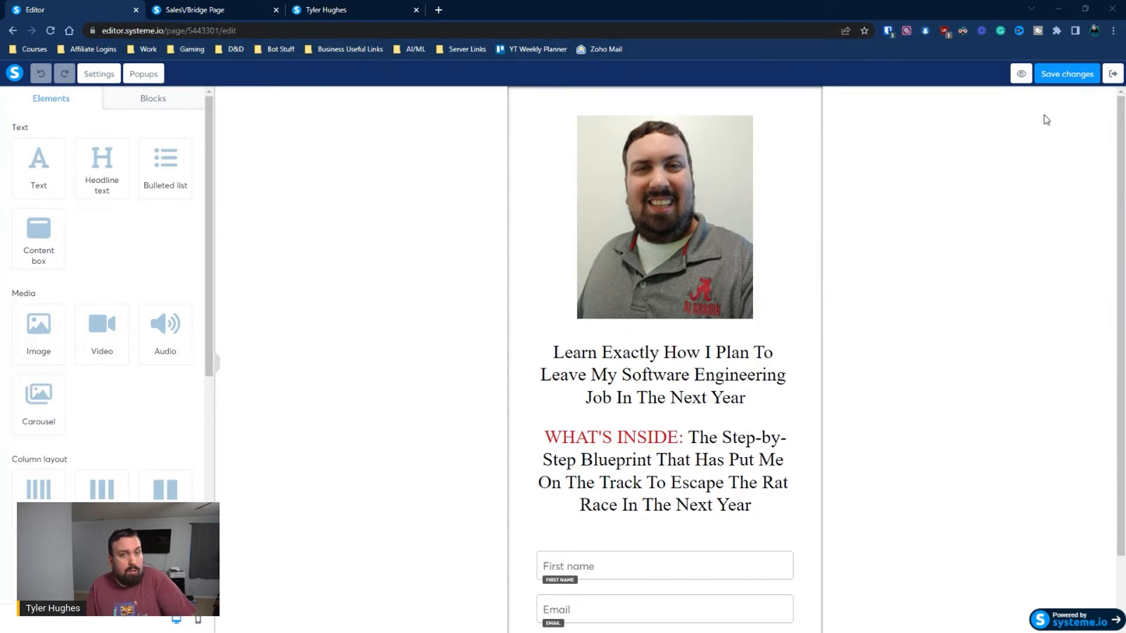
click(1111, 73)
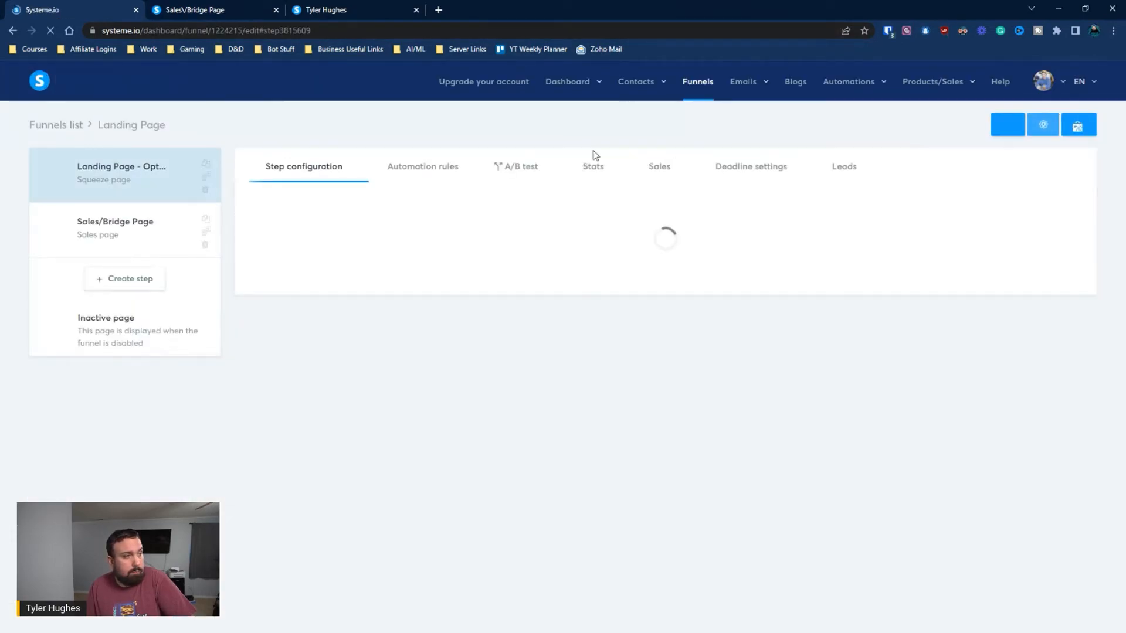
Copy the opt-in page's live URL and open it in a new browser tab
click(928, 276)
click(439, 10)
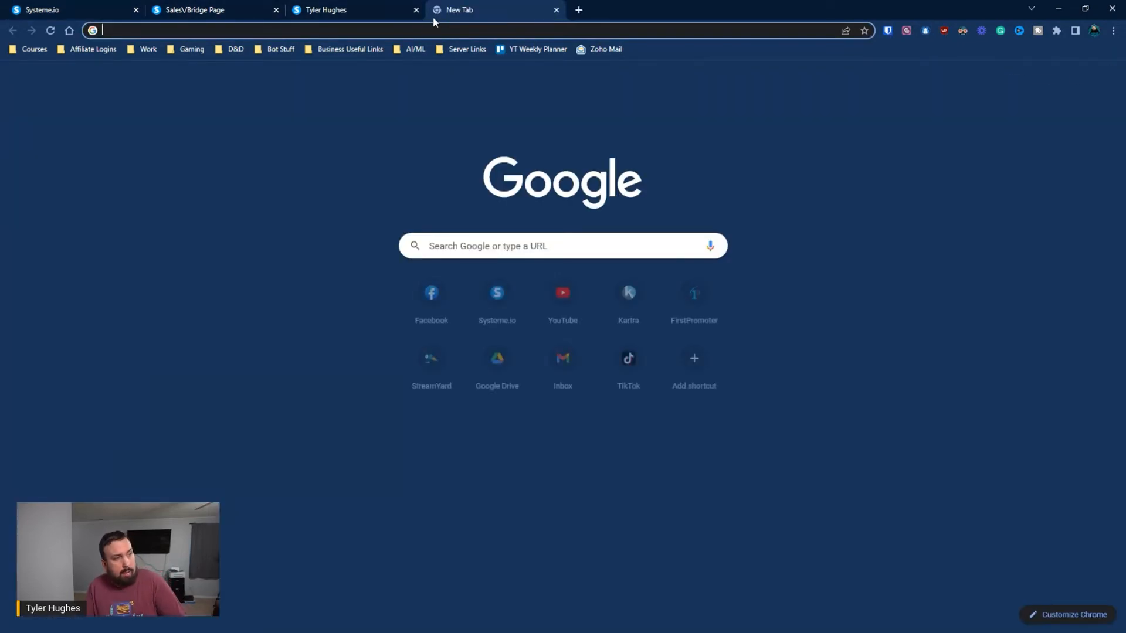
key(ctrl+v)
key(Return)
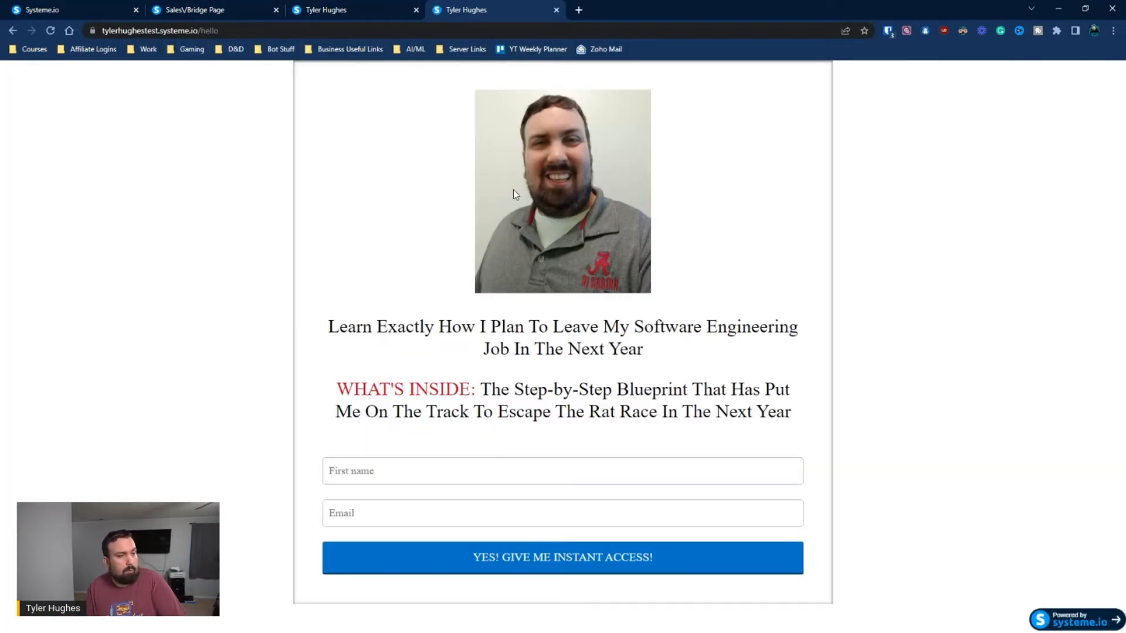
Copy the Sales/Bridge Page's live URL and load it in place of the live opt-in page
click(214, 9)
click(70, 9)
click(145, 239)
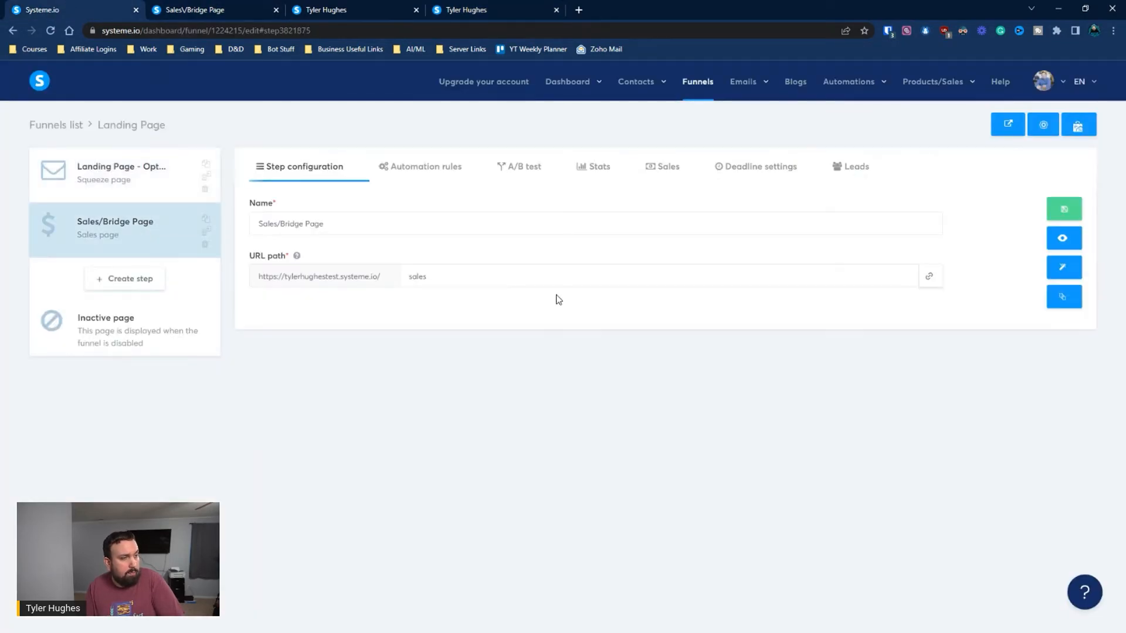
click(929, 276)
click(536, 8)
click(425, 31)
key(ctrl+v)
key(Return)
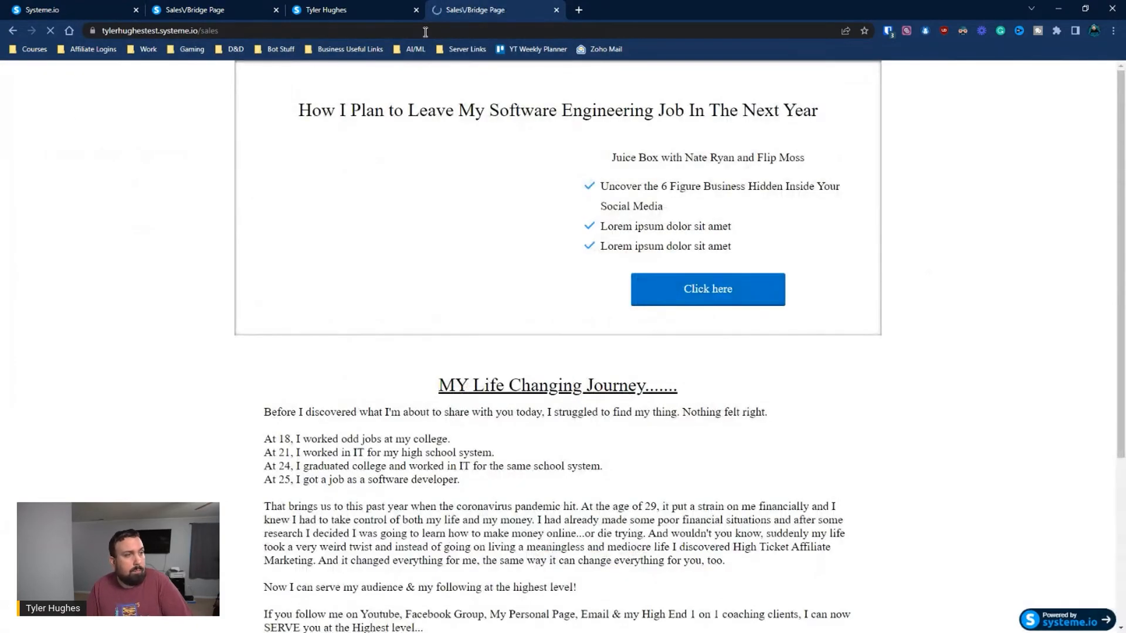
Examine the live sales page from the headline and video through the journey story to the footer
scroll(654, 305, down, 4)
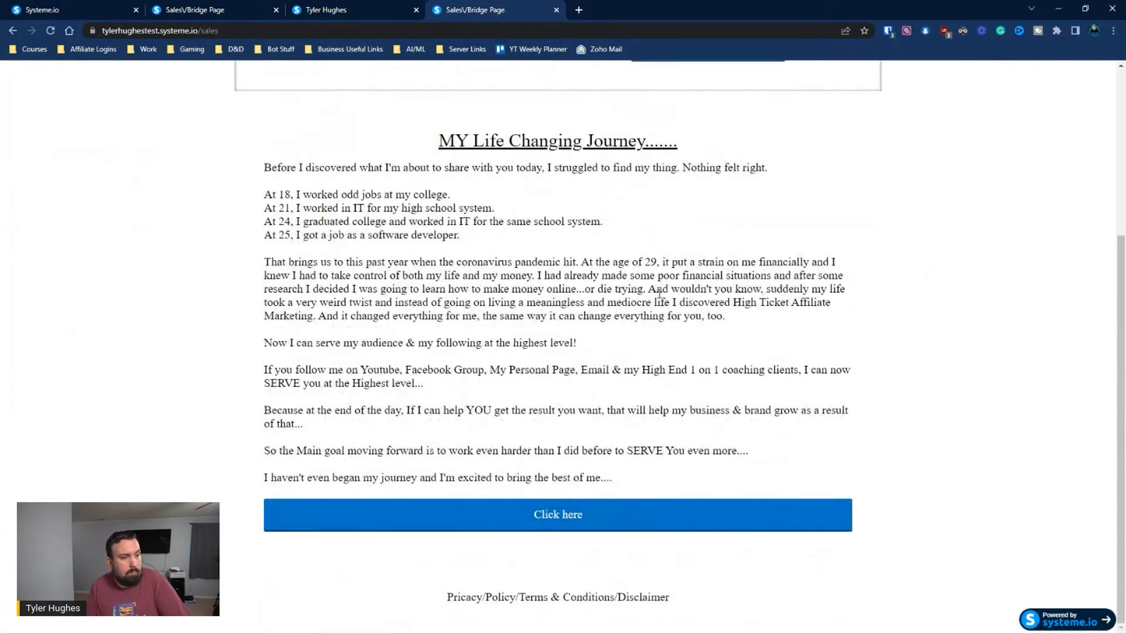
scroll(661, 294, up, 4)
scroll(674, 283, down, 4)
scroll(674, 284, up, 4)
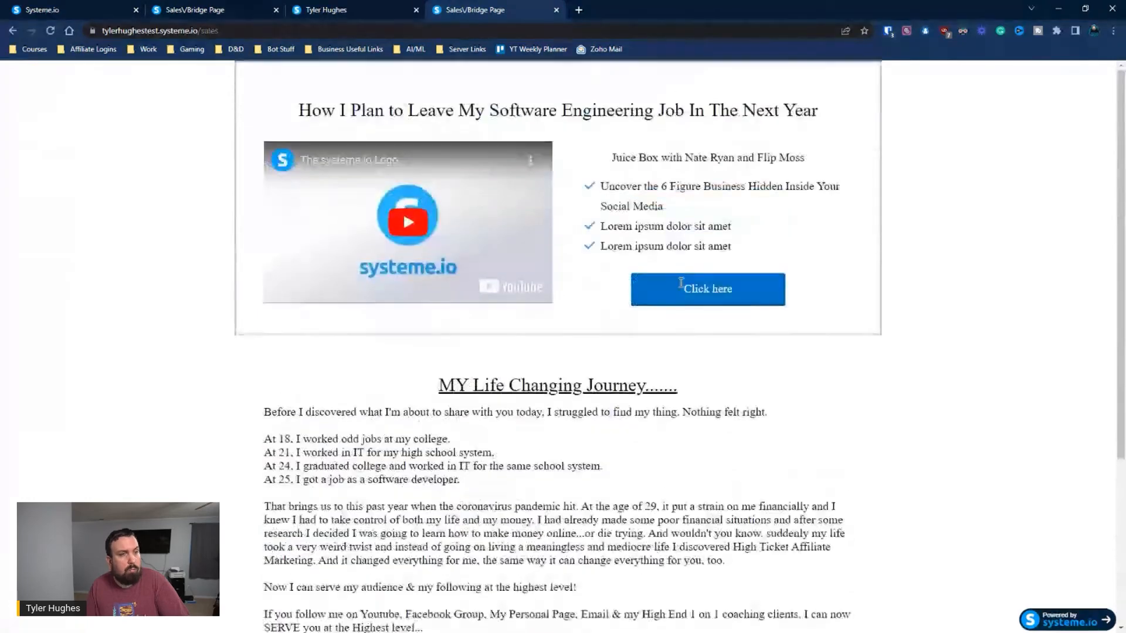
scroll(704, 223, down, 4)
scroll(709, 211, up, 4)
scroll(713, 202, down, 4)
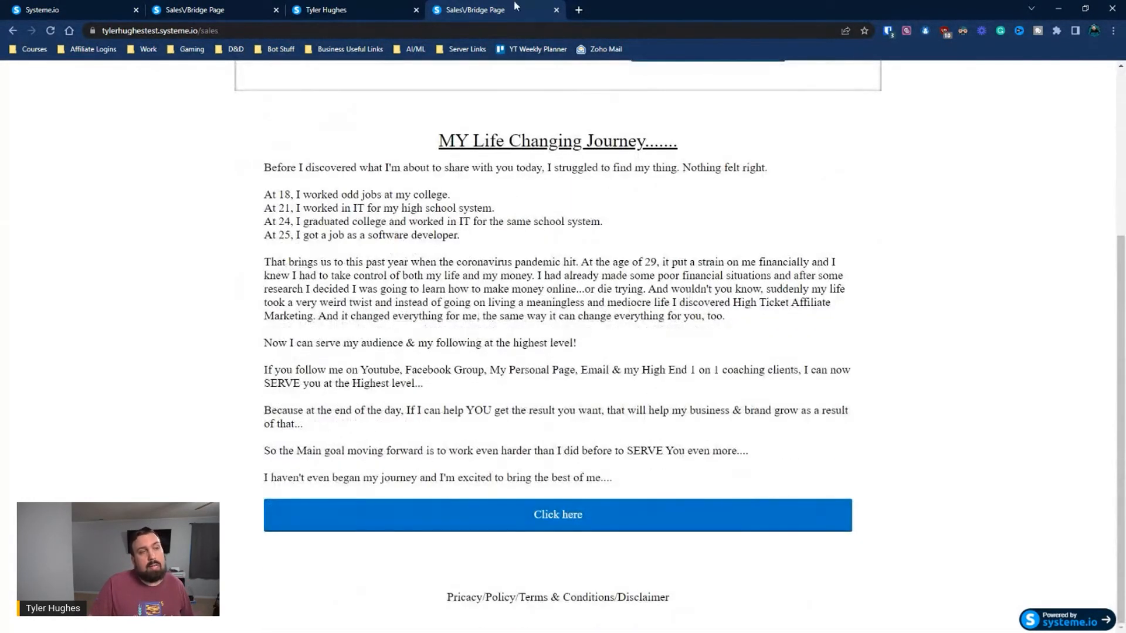
Close the old sales page preview and view the live sales page and the Facebook group profile page
click(342, 7)
click(223, 8)
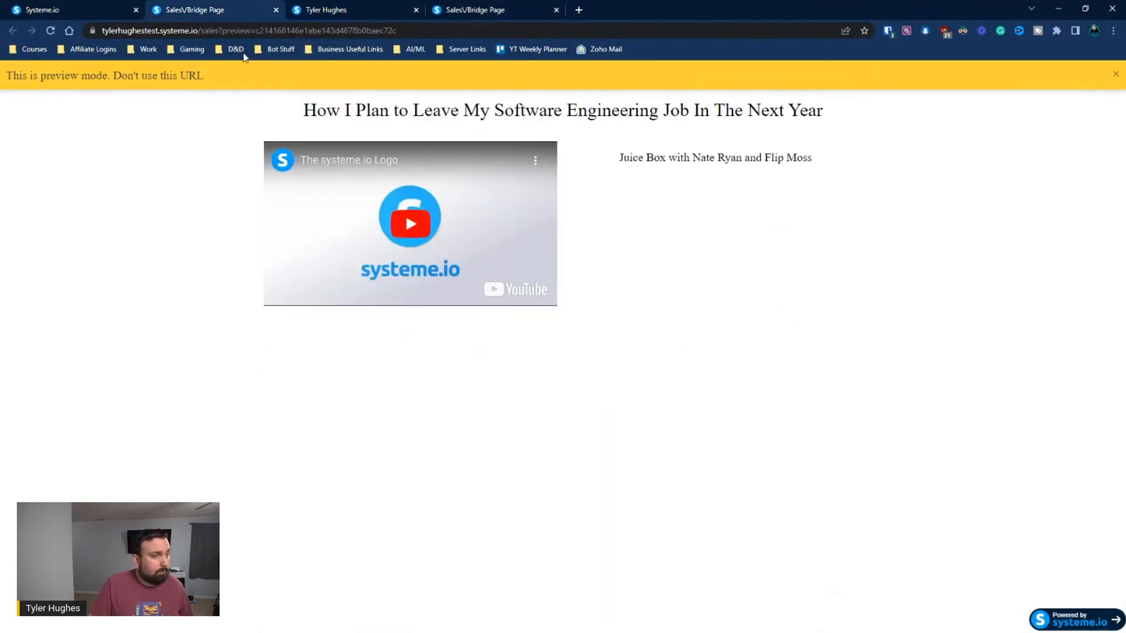
click(275, 10)
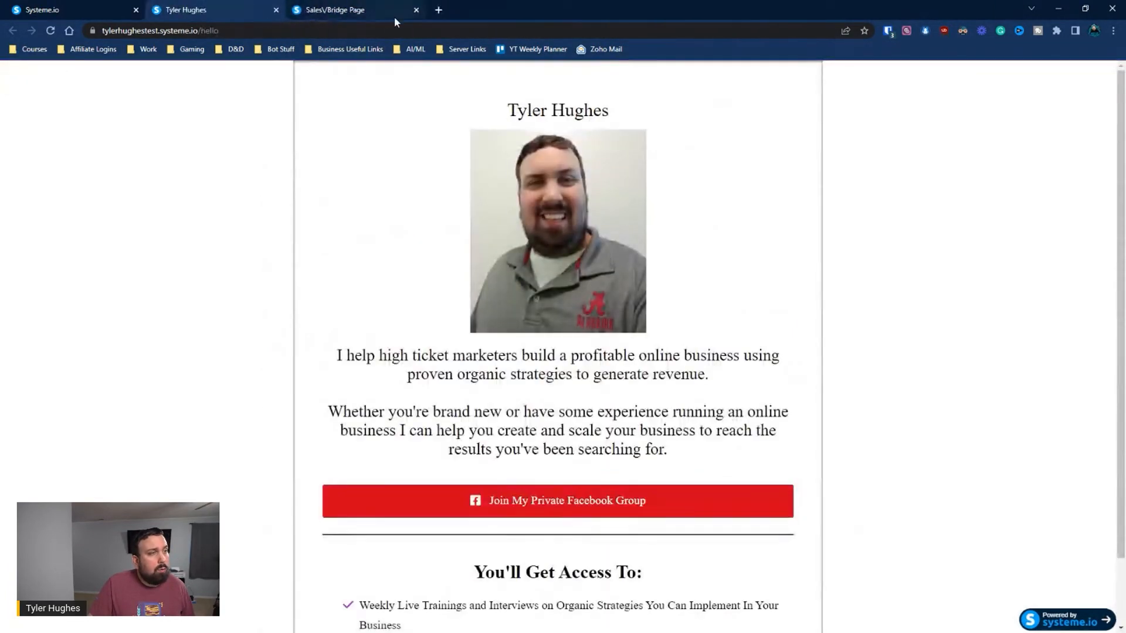
click(387, 12)
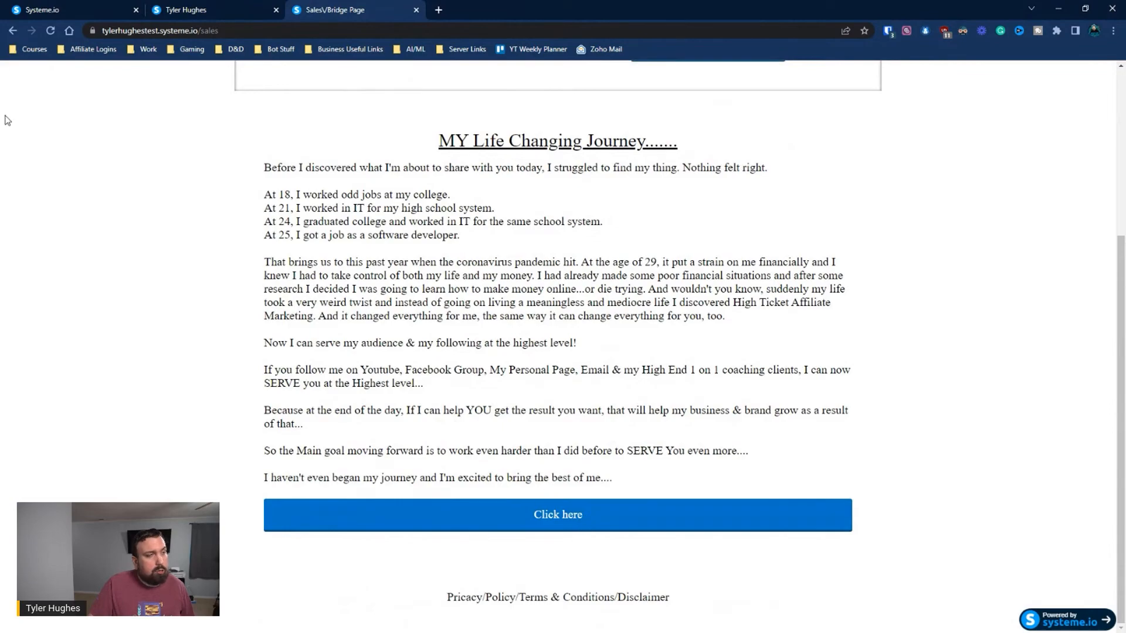
click(187, 7)
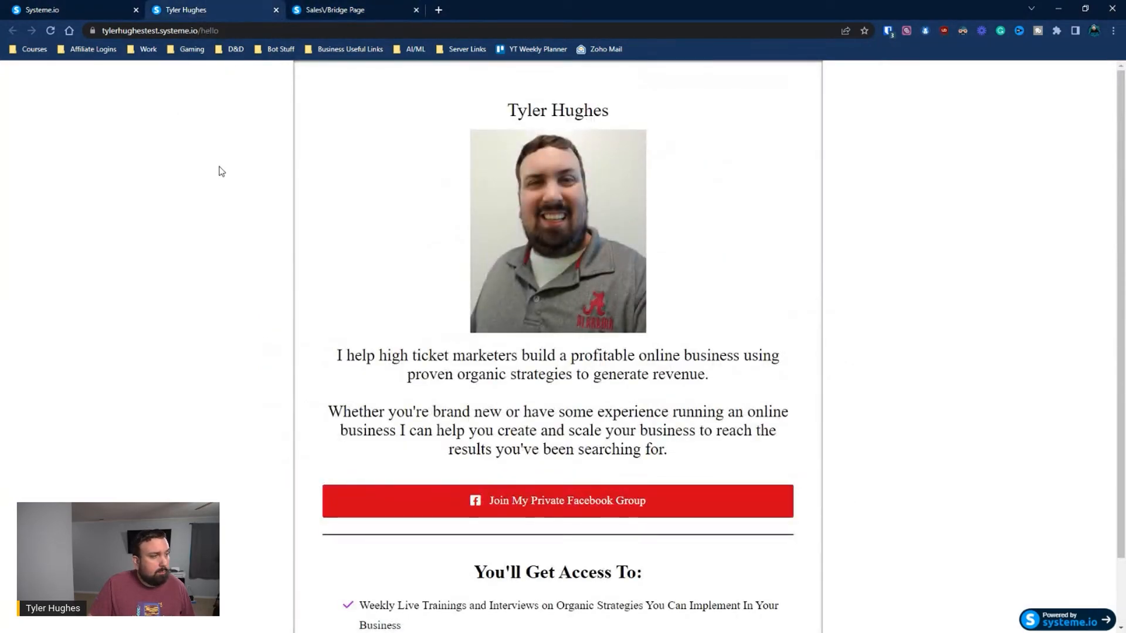
Return to the funnel and open the Sales/Bridge Page in the editor at its footer text
click(114, 11)
click(1063, 268)
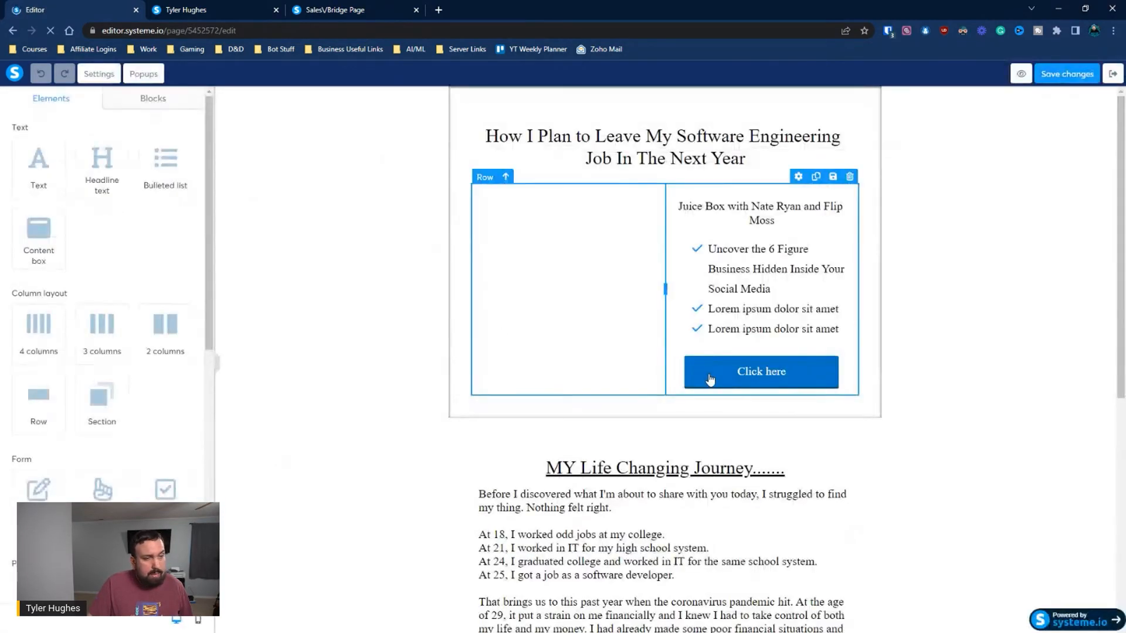
scroll(711, 375, down, 6)
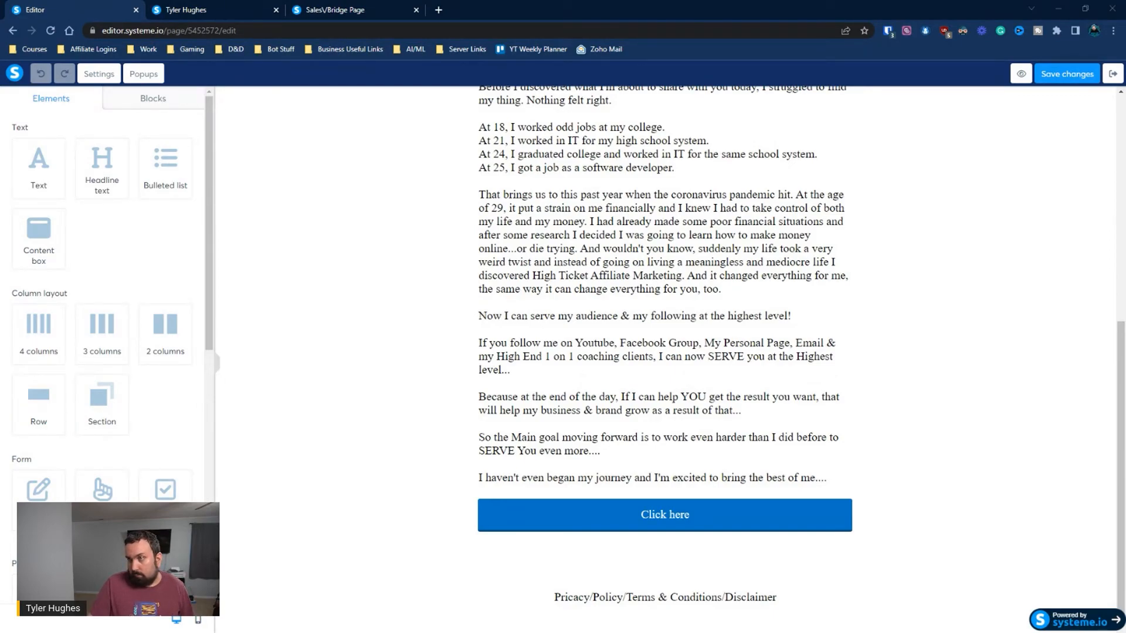
Change the text of the button below the journey story to "Get Started Today"
click(607, 514)
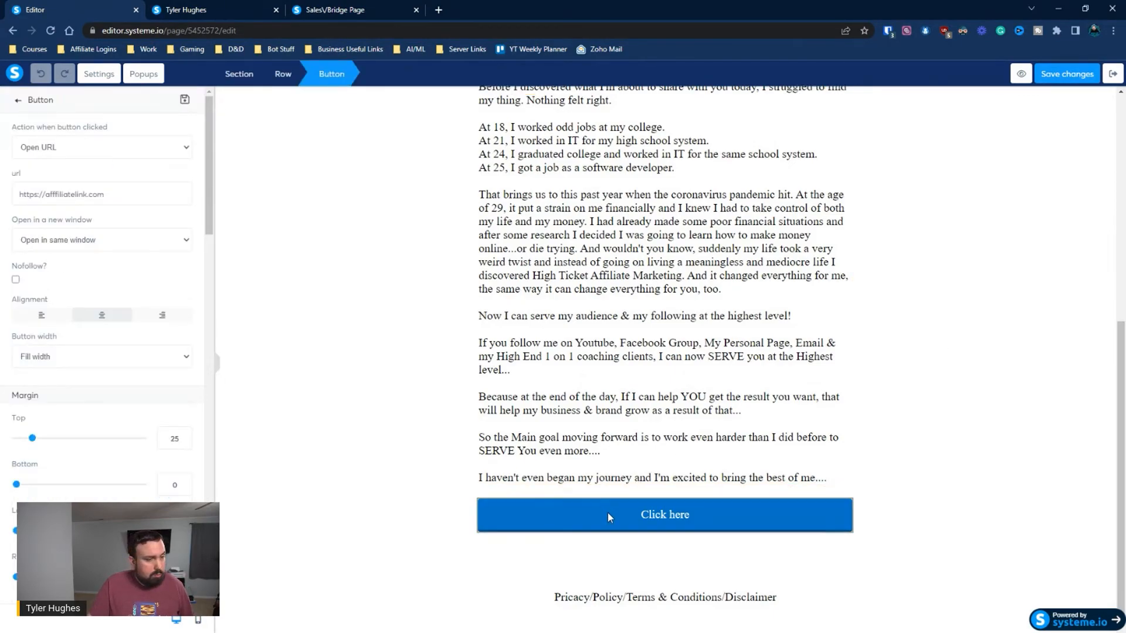
scroll(79, 308, down, 10)
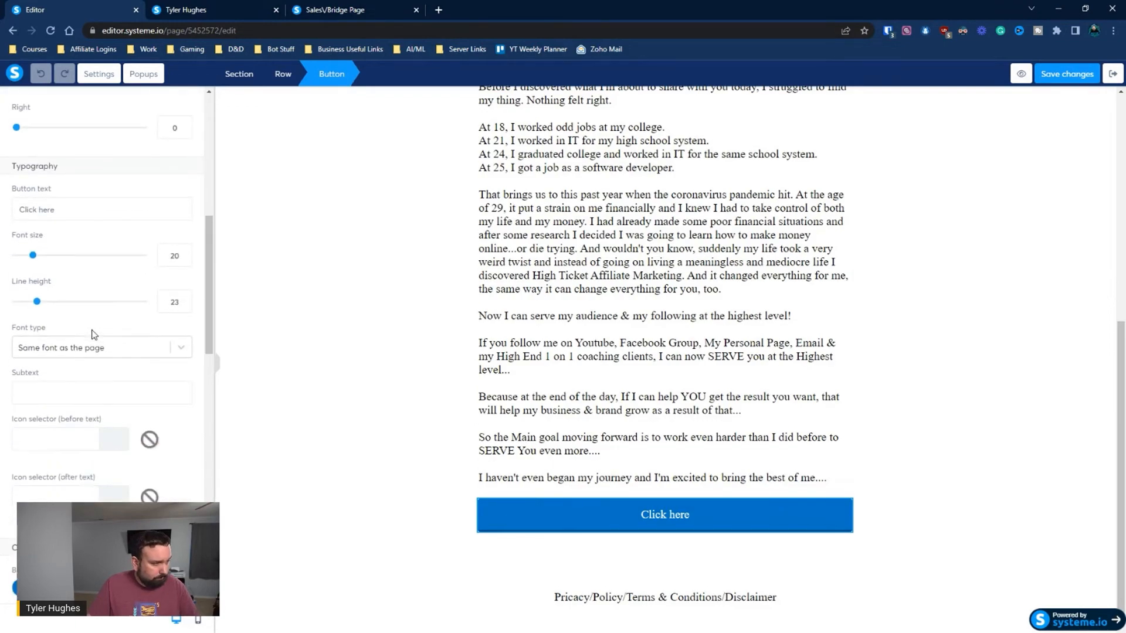
scroll(92, 310, down, 6)
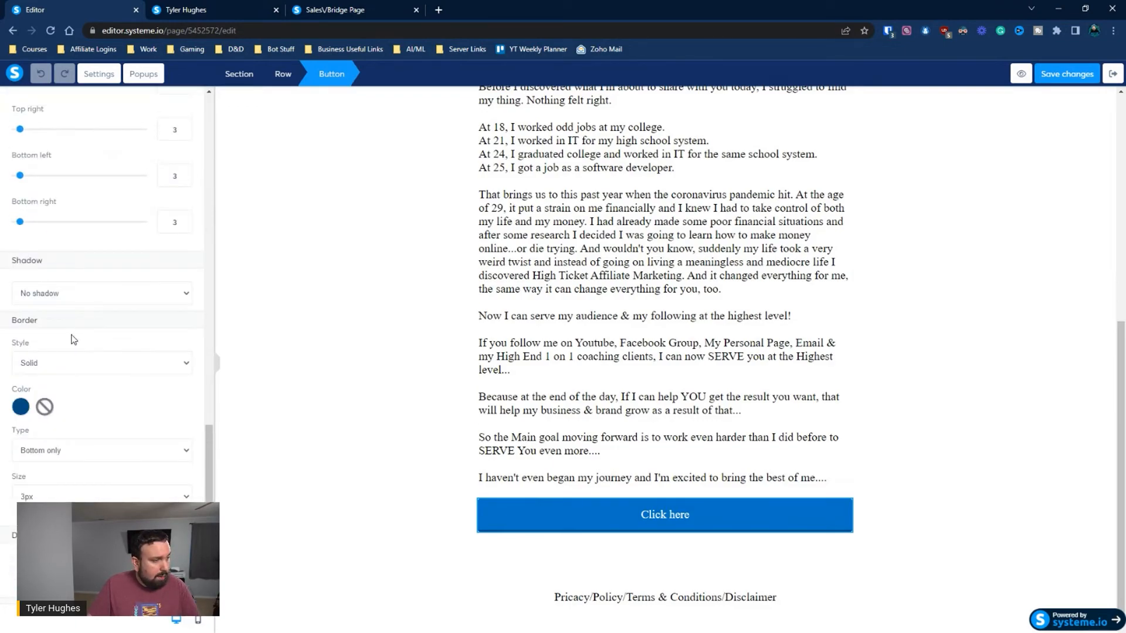
scroll(64, 362, down, 2)
scroll(64, 361, up, 8)
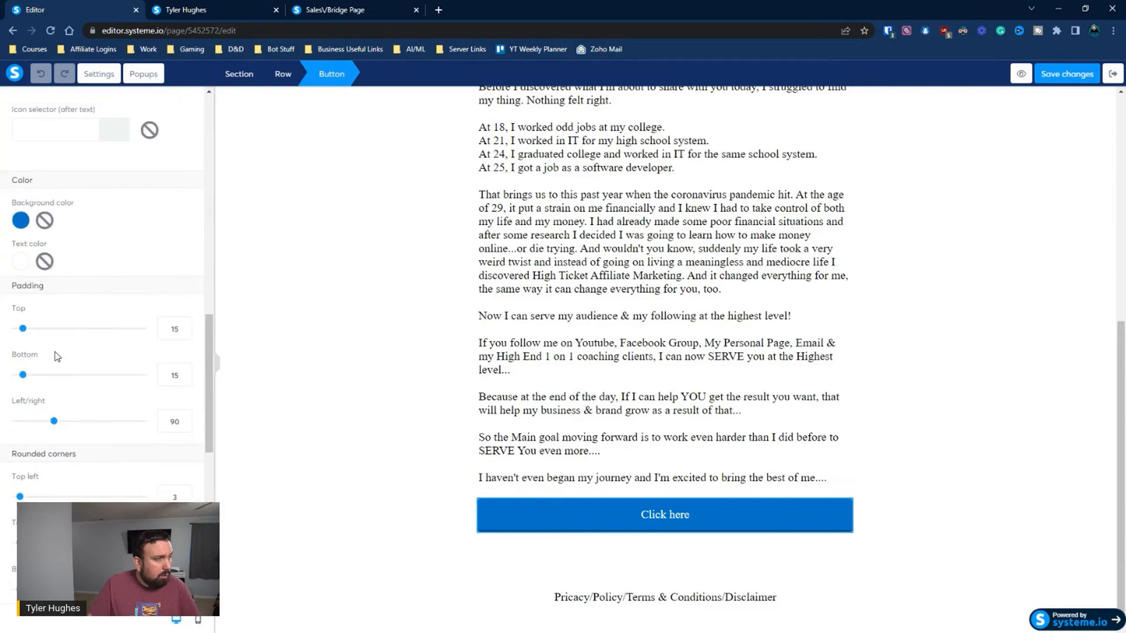
scroll(65, 360, up, 7)
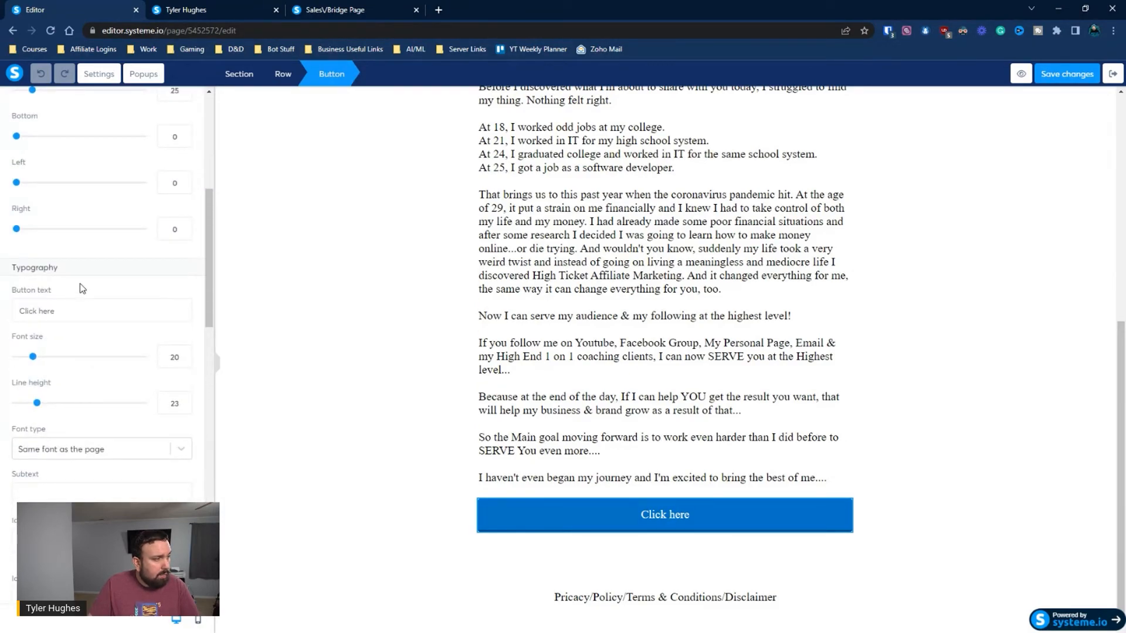
drag(77, 307, 2, 312)
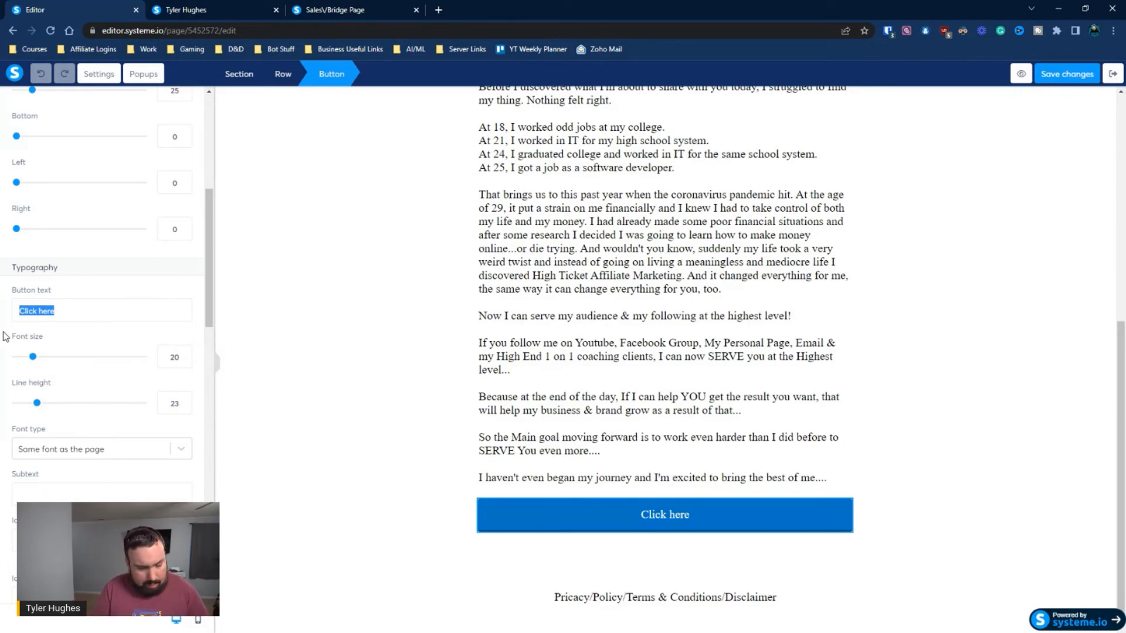
text(Get Started Today)
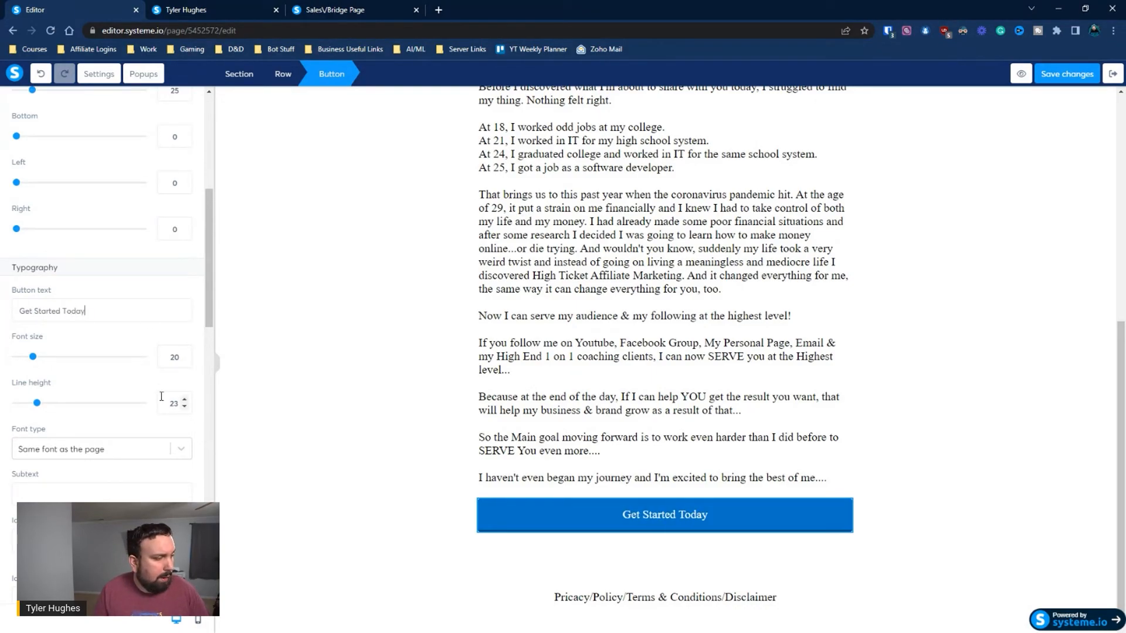
Add the subtext "I Am Ready For A Life Change" to the button below the journey story
scroll(147, 405, down, 3)
scroll(106, 346, down, 3)
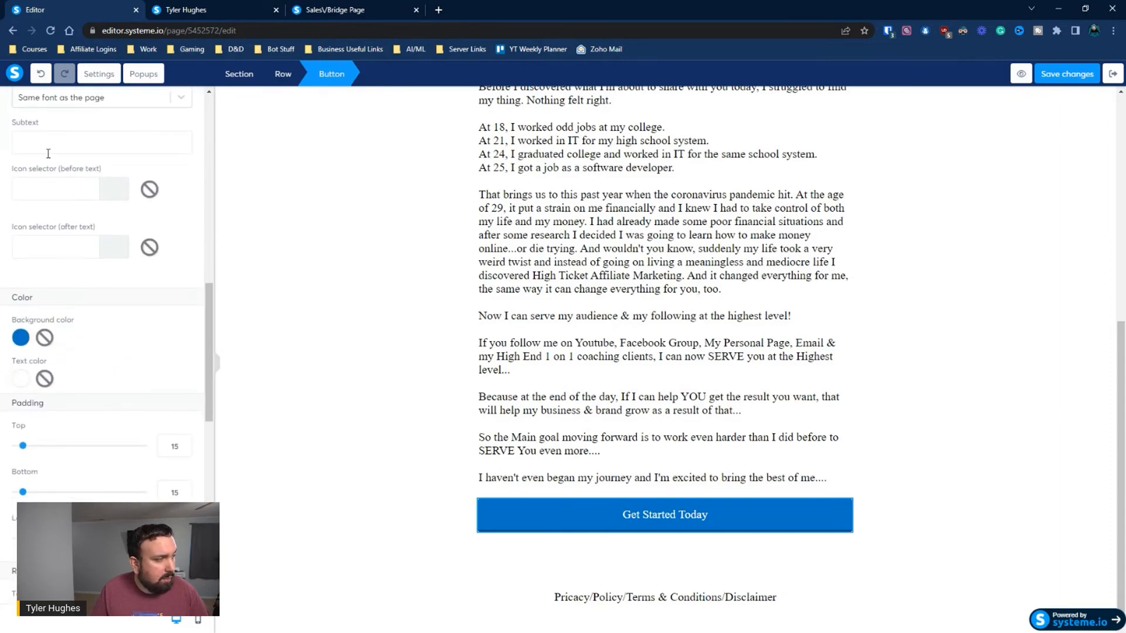
text(1 a A)
text(m Ready)
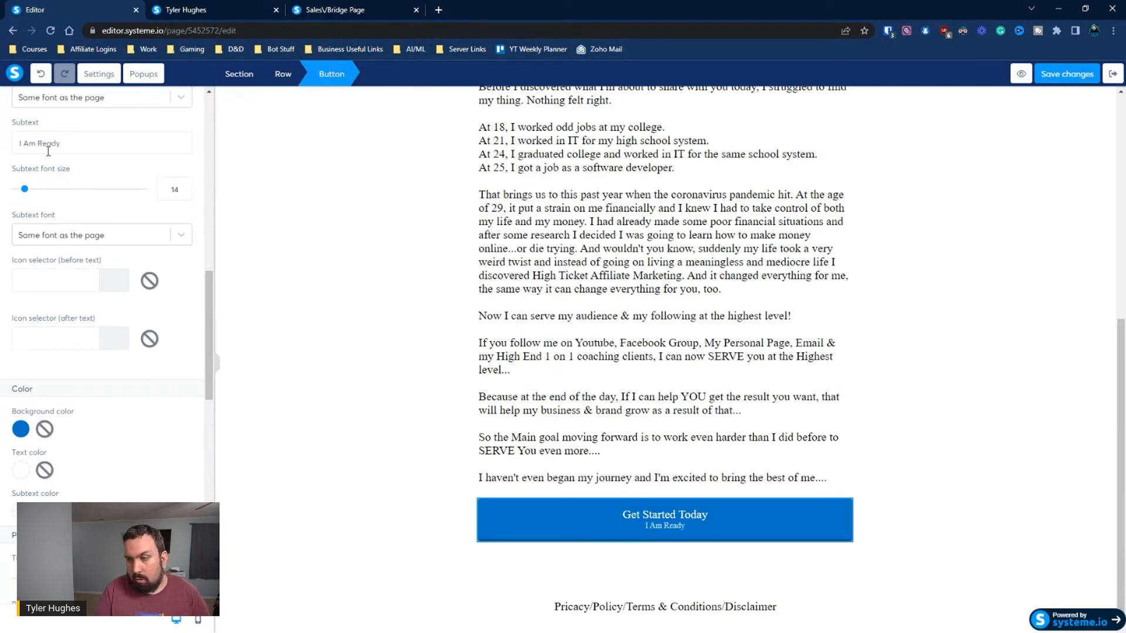
text( For A)
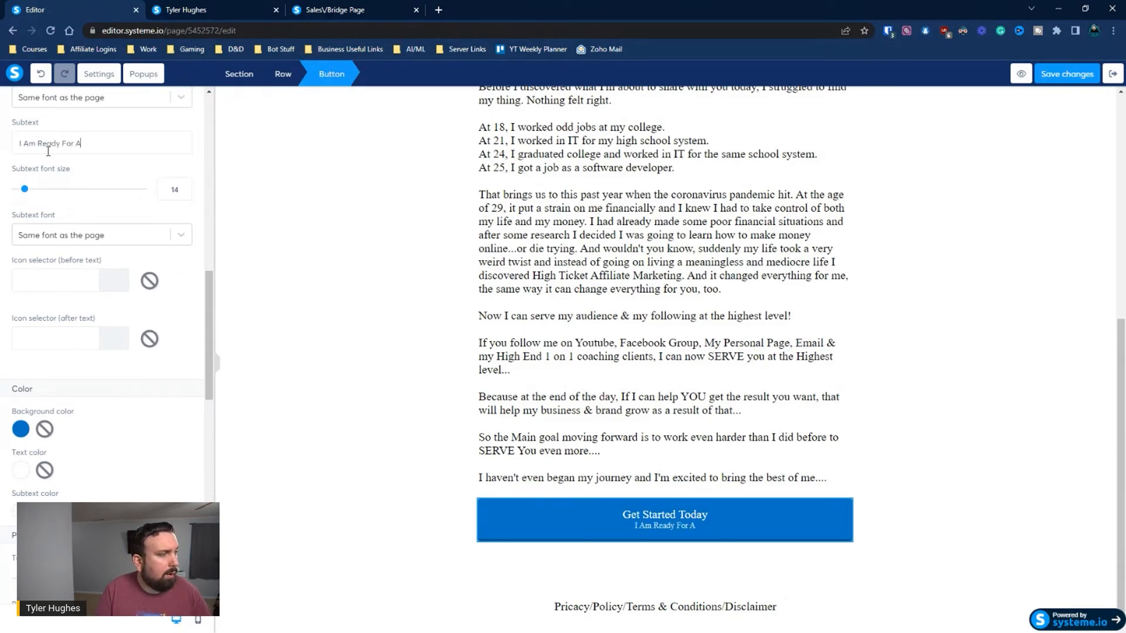
text( Life Change)
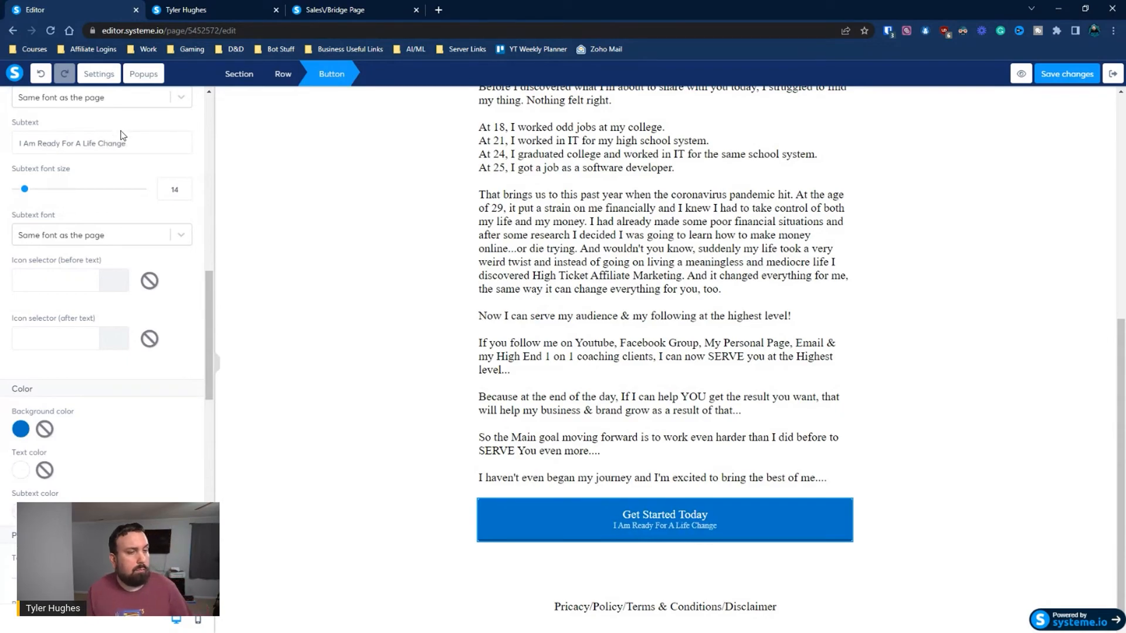
click(300, 246)
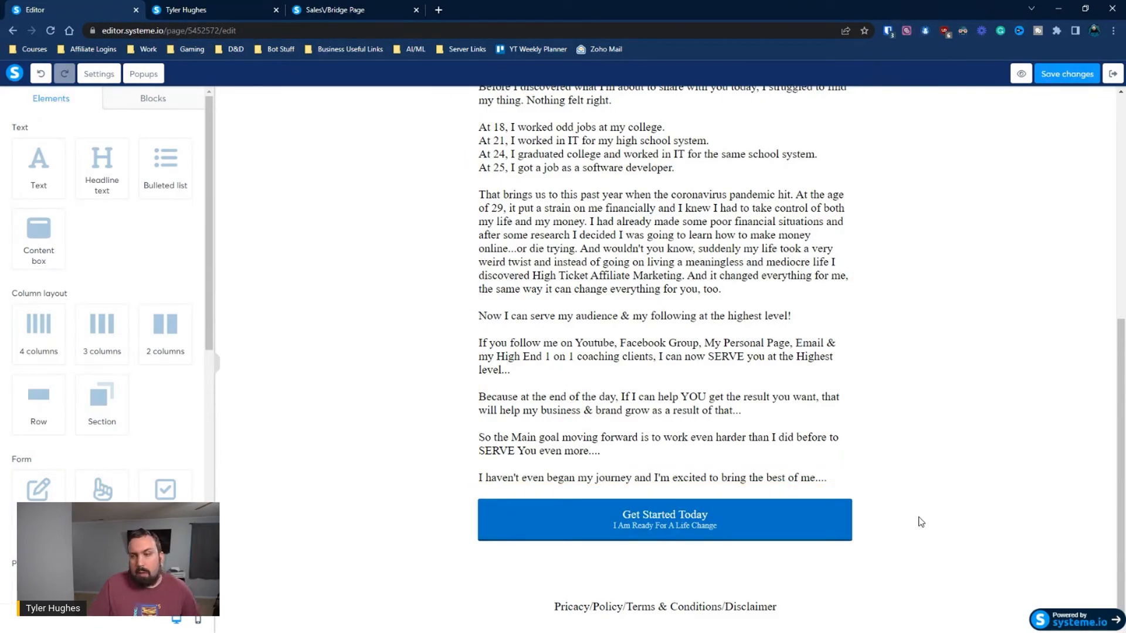
Enlarge the subtext of the "Get Started Today" button and set its main text font size to 45
click(627, 522)
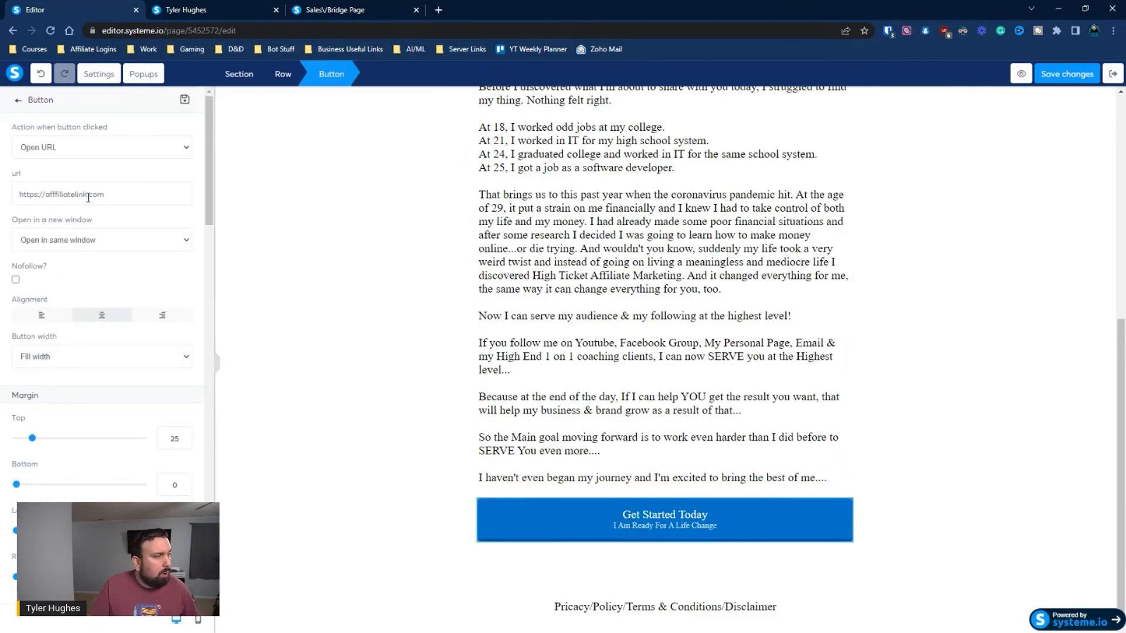
scroll(105, 232, down, 3)
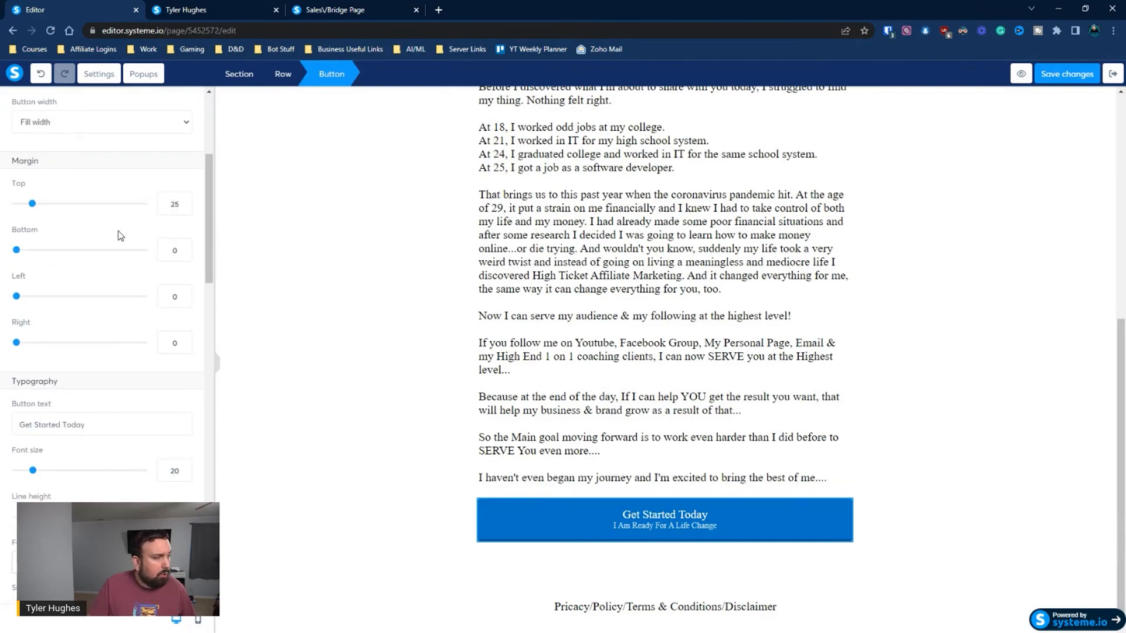
scroll(129, 252, up, 3)
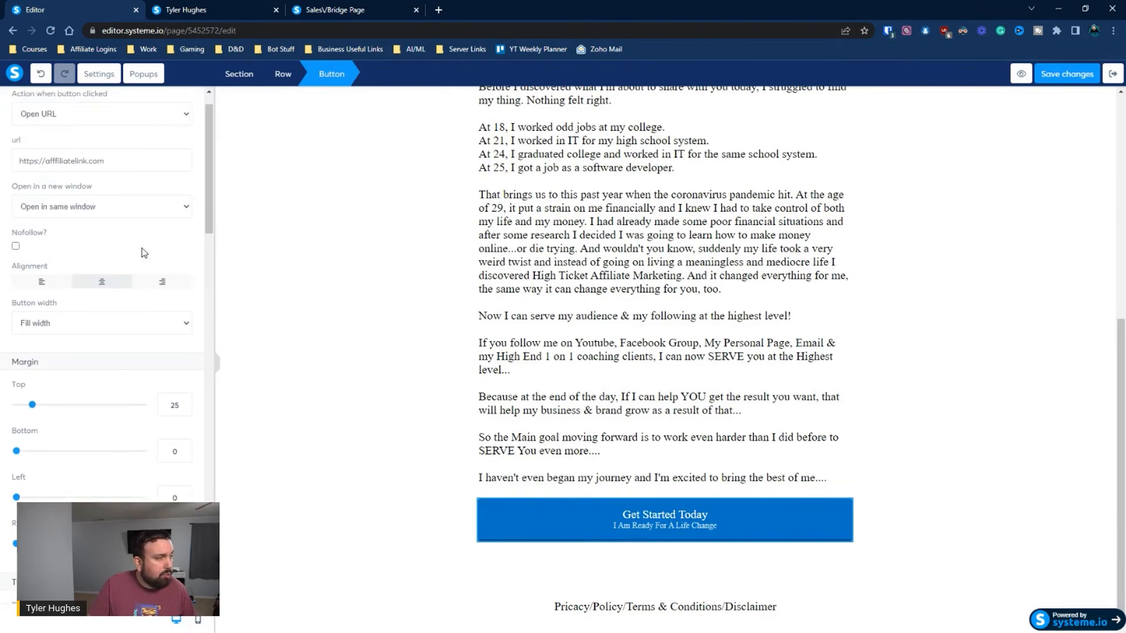
scroll(141, 258, down, 7)
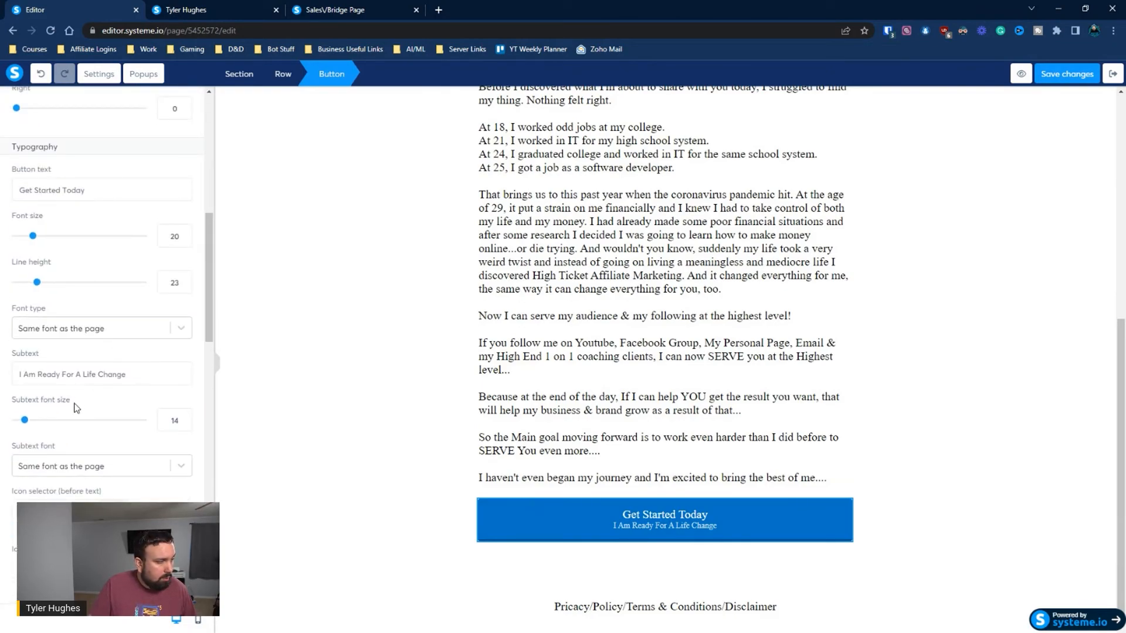
drag(24, 419, 36, 428)
scroll(105, 348, up, 3)
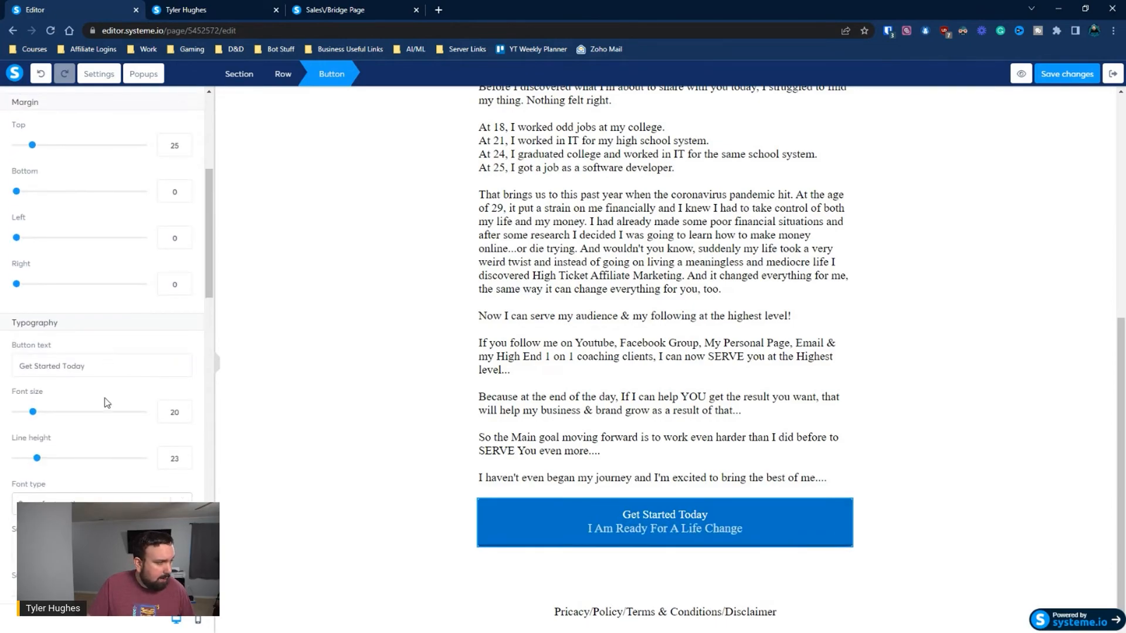
drag(33, 417, 68, 428)
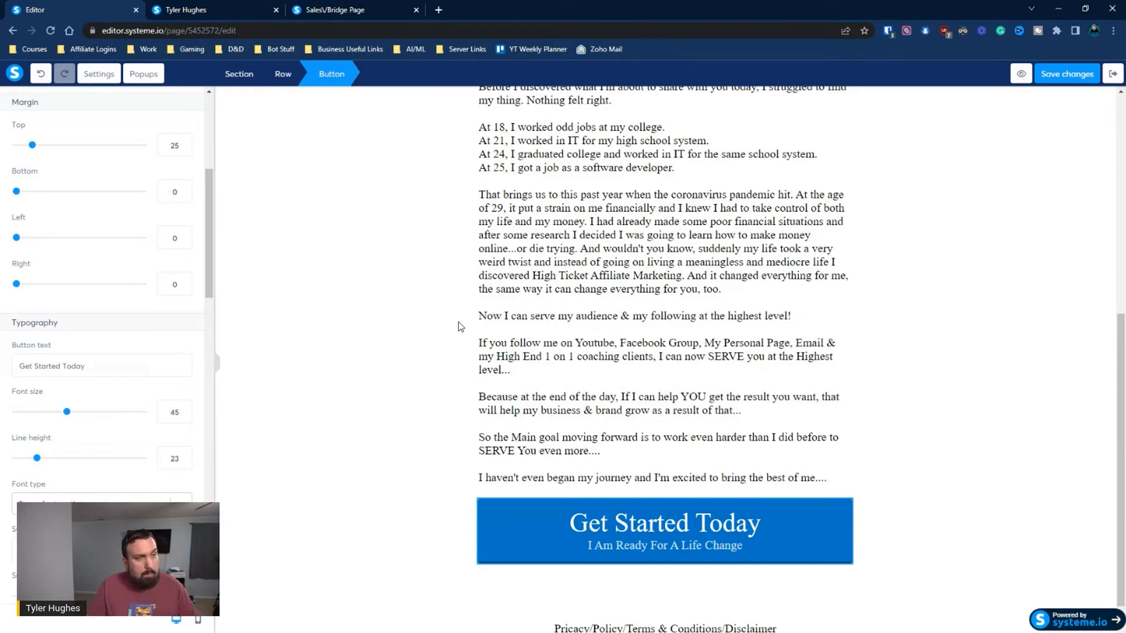
click(439, 330)
click(540, 524)
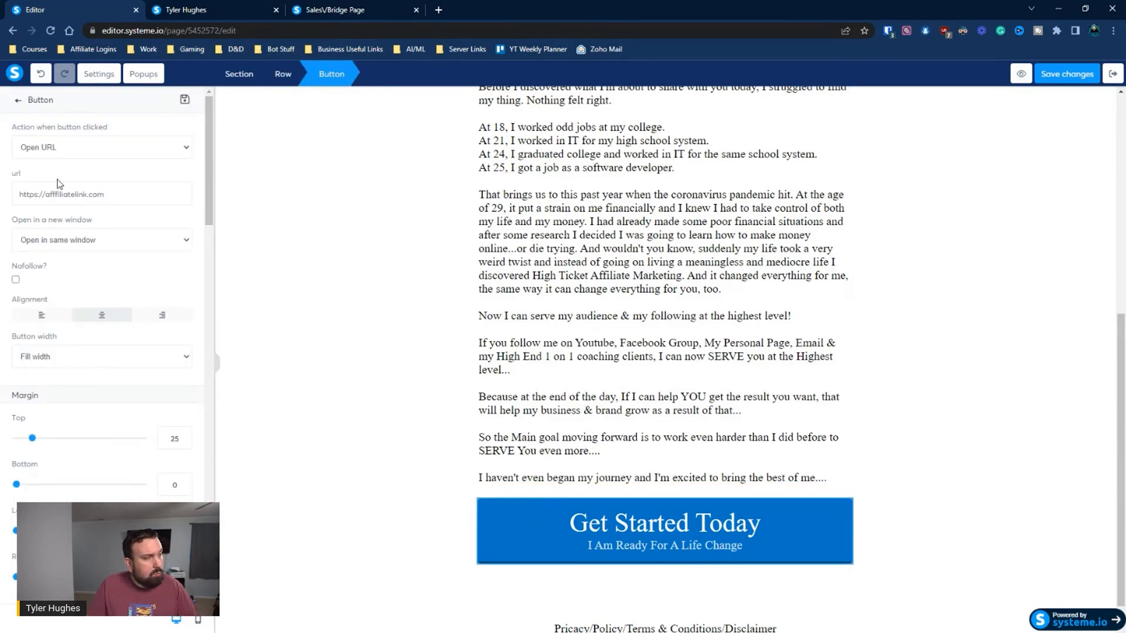
click(976, 337)
Leave the sales page editor, inspect the opt-in page's submit button settings in its editor, and return to the funnel
scroll(977, 340, up, 7)
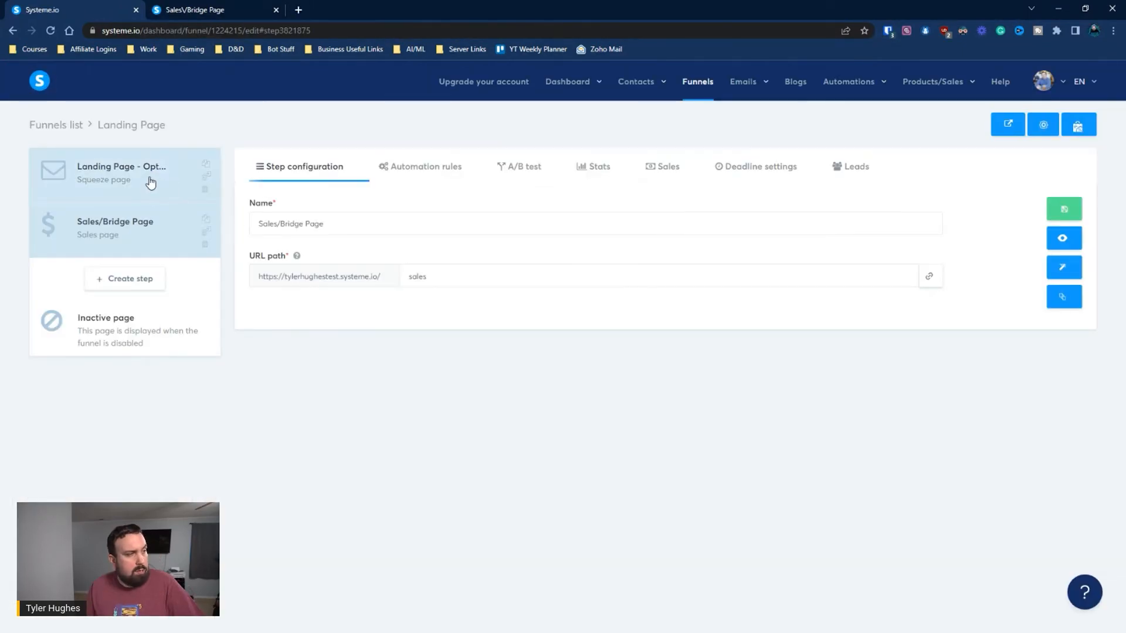
click(148, 176)
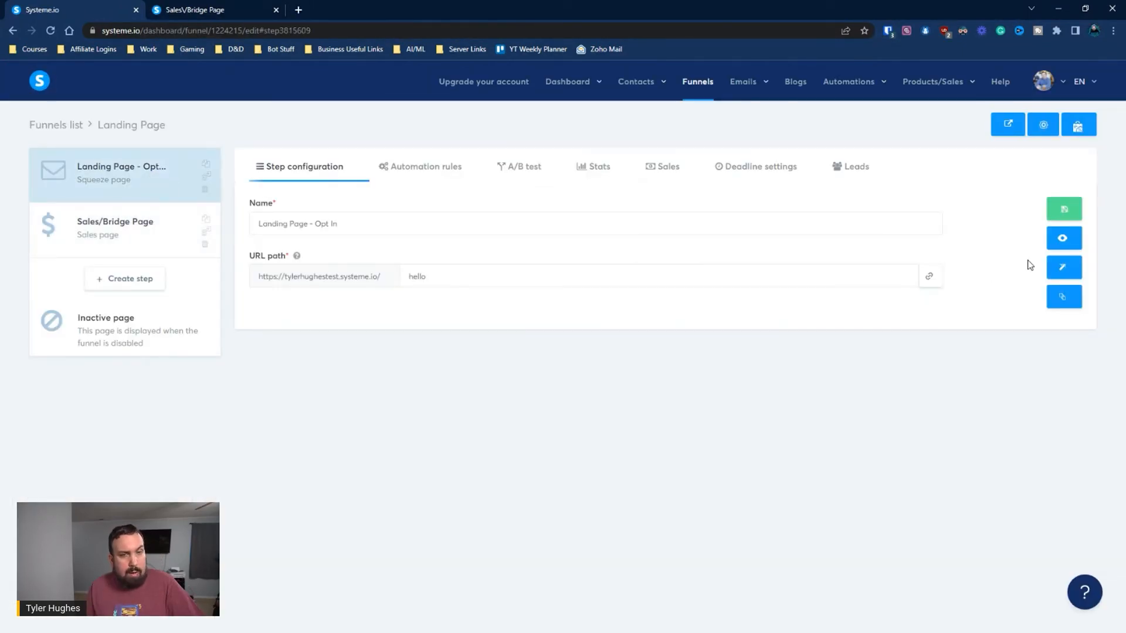
click(1064, 268)
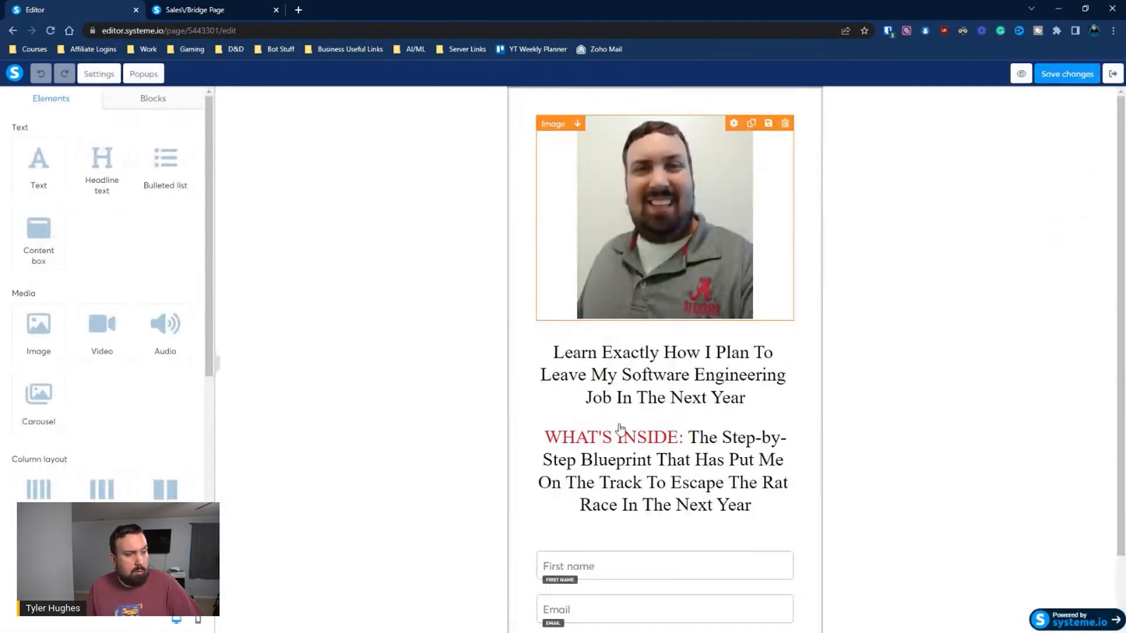
scroll(615, 405, down, 2)
click(622, 577)
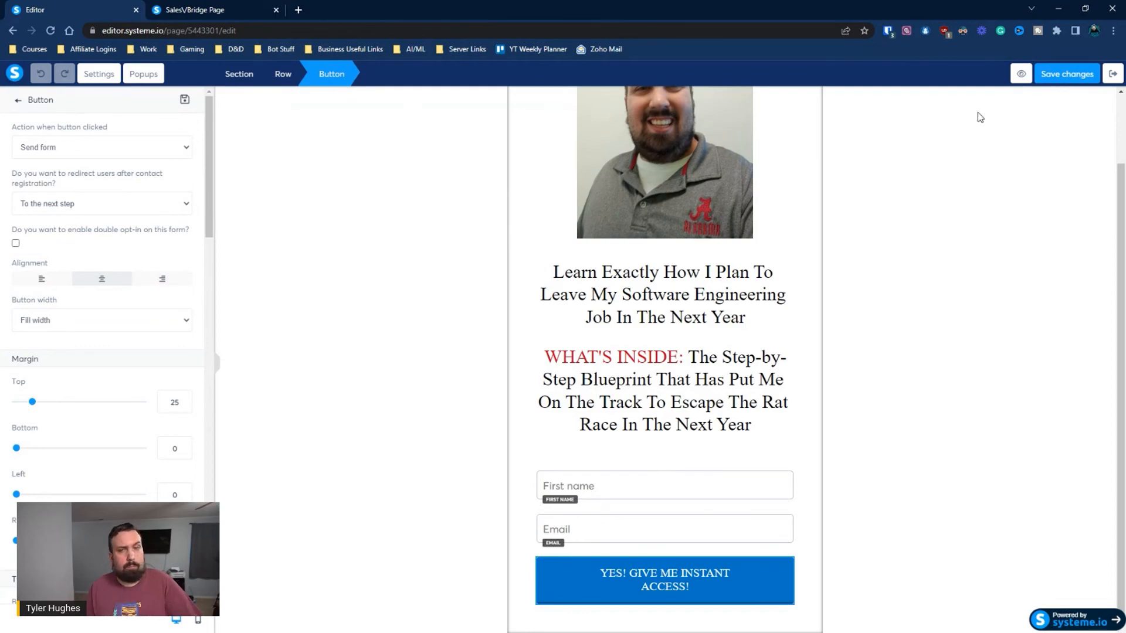
click(1112, 73)
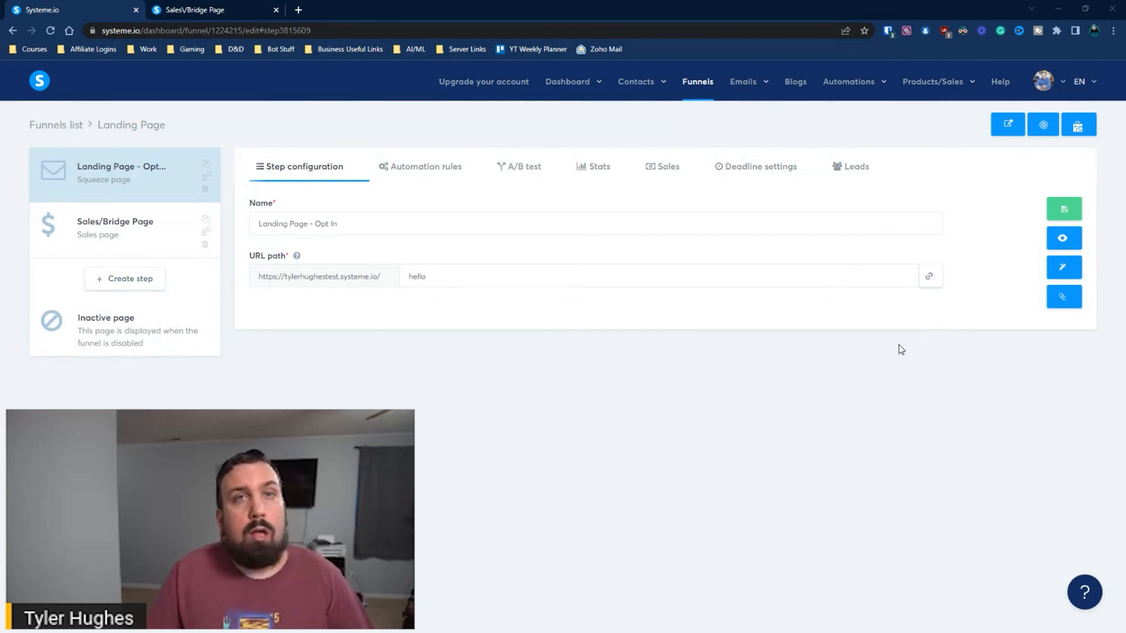
View the live sales page and open a File Explorer window, moving it clear of the page
click(176, 13)
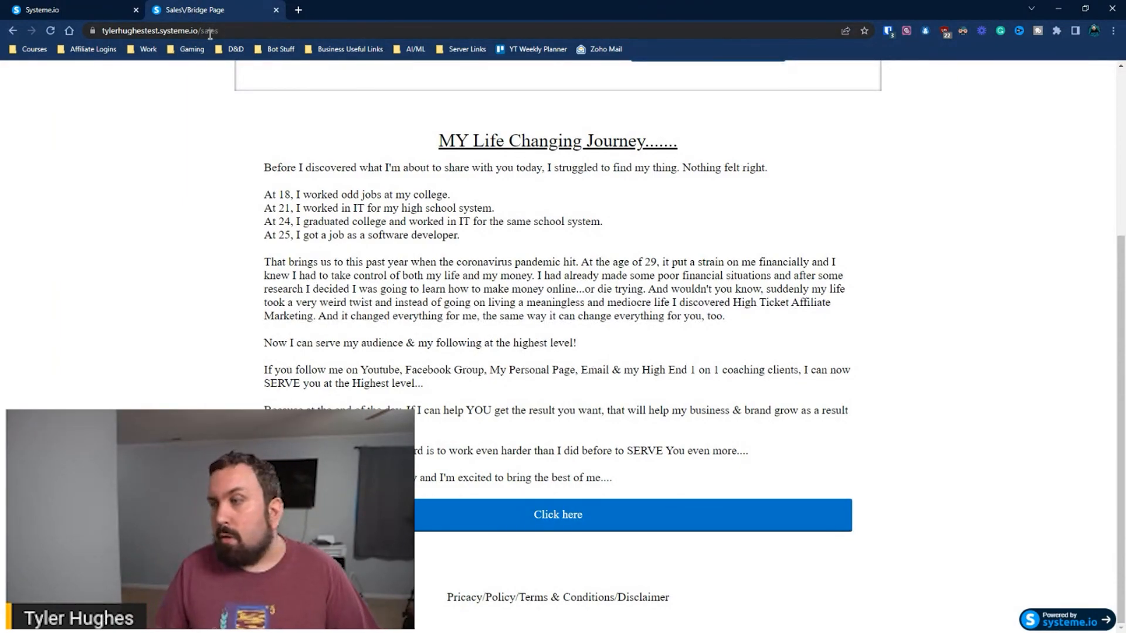
key(super+e)
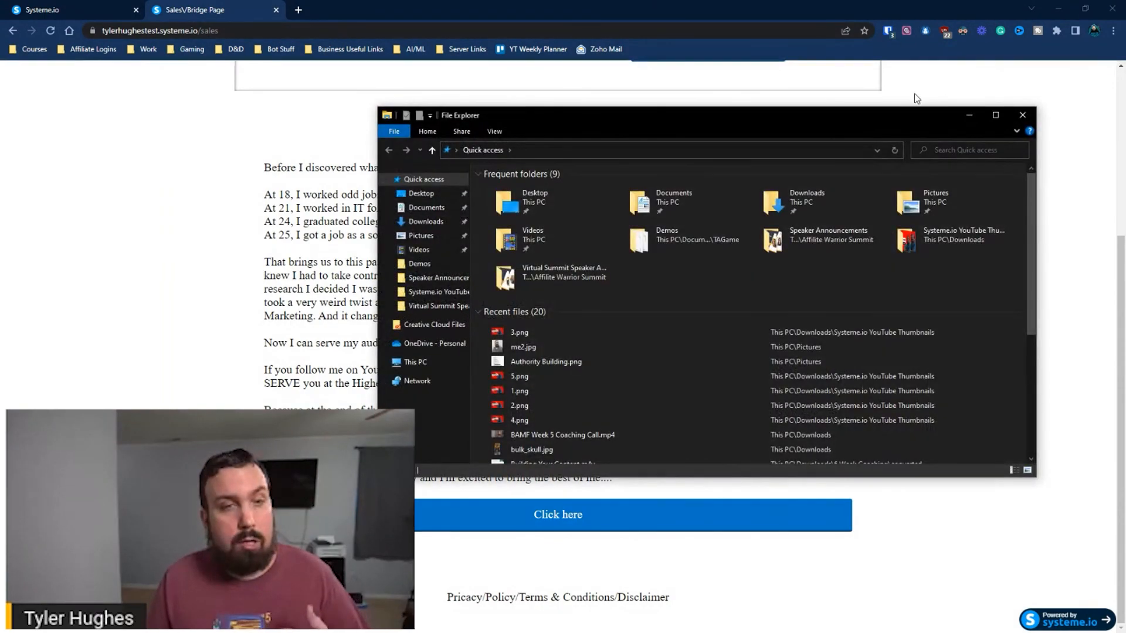
drag(940, 110, 1125, 110)
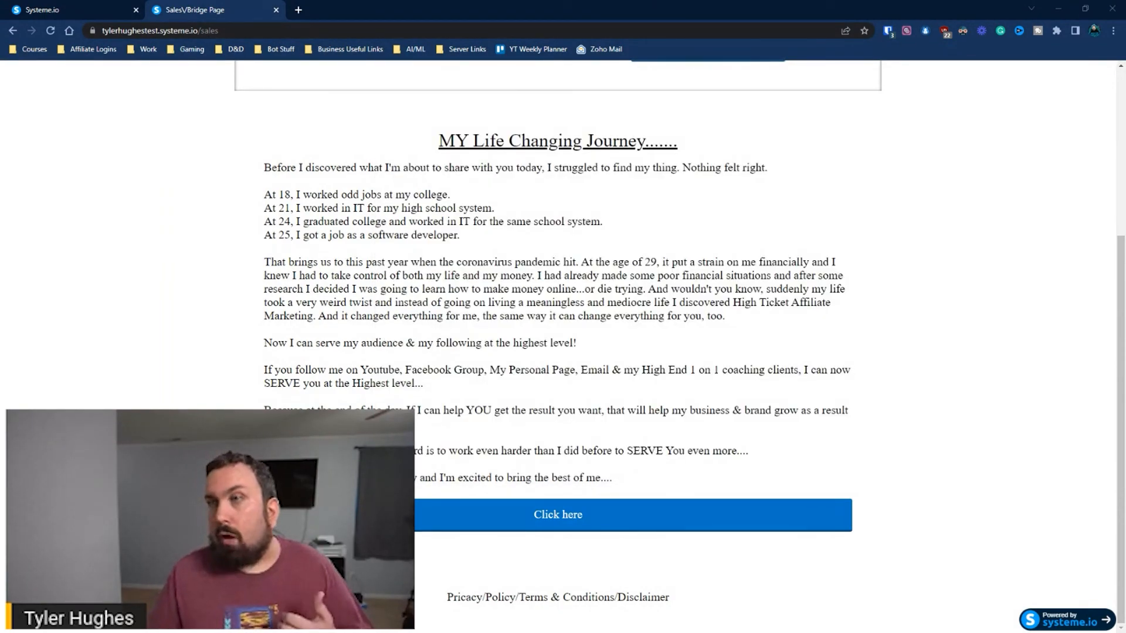